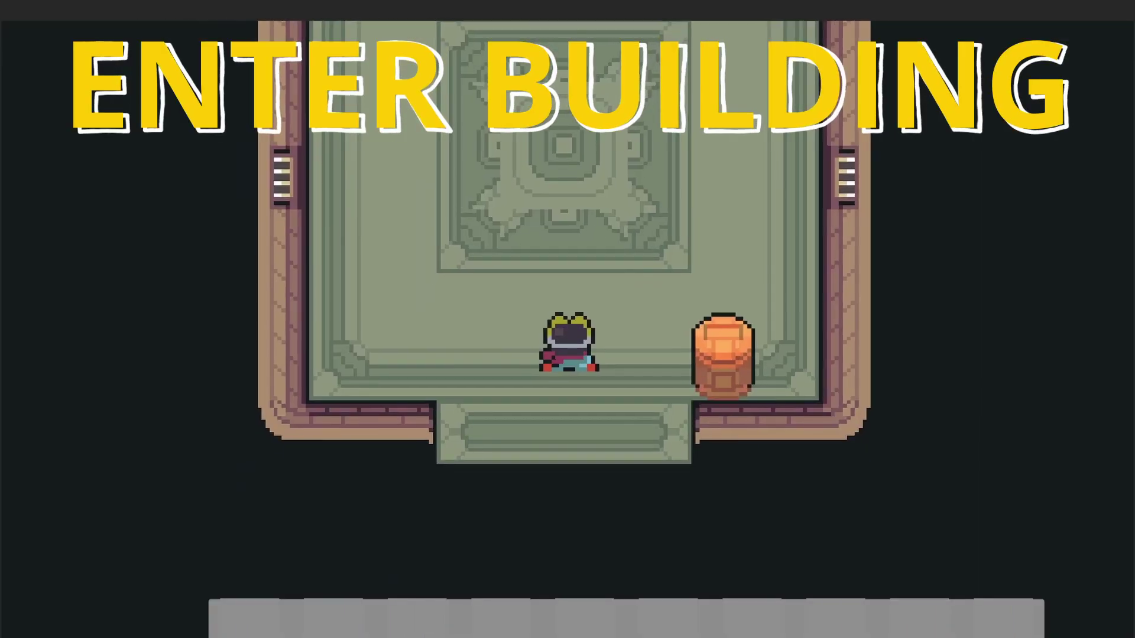
key("Up")
key("Left")
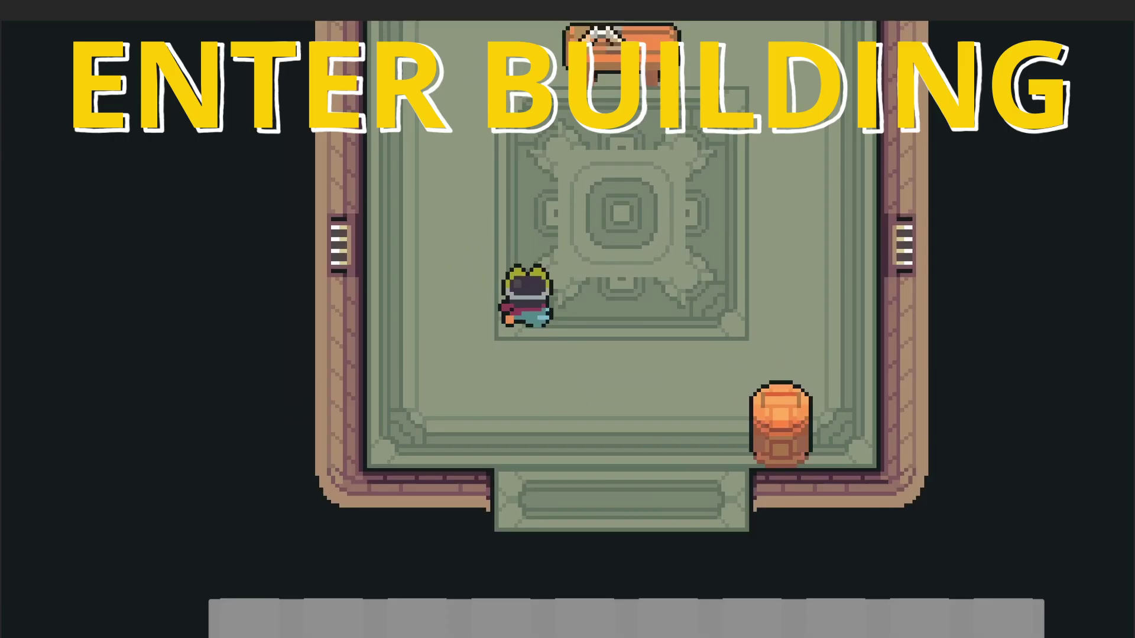
key("Up")
key("Right")
key("Down")
key("Left")
key("Up")
key("Right")
key("Down")
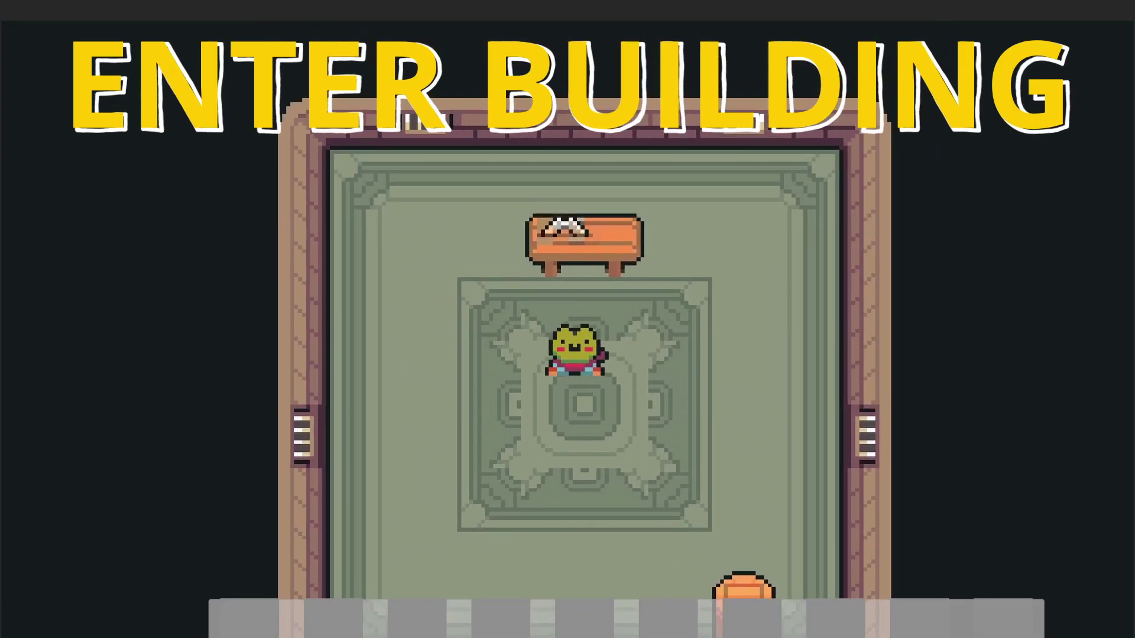
key("Down")
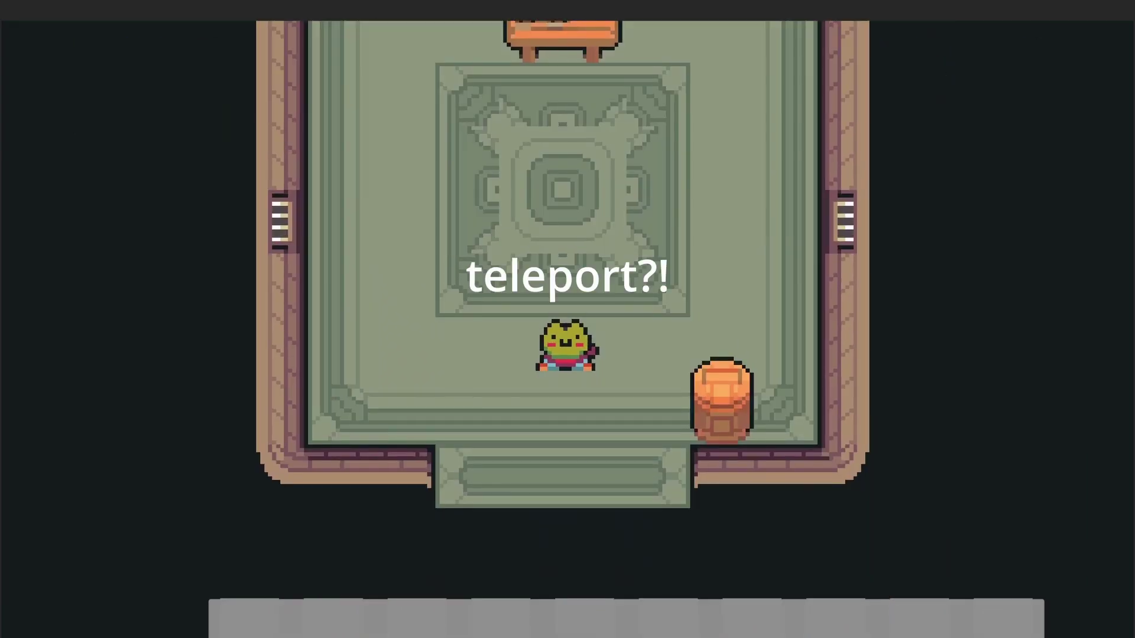
key("Down")
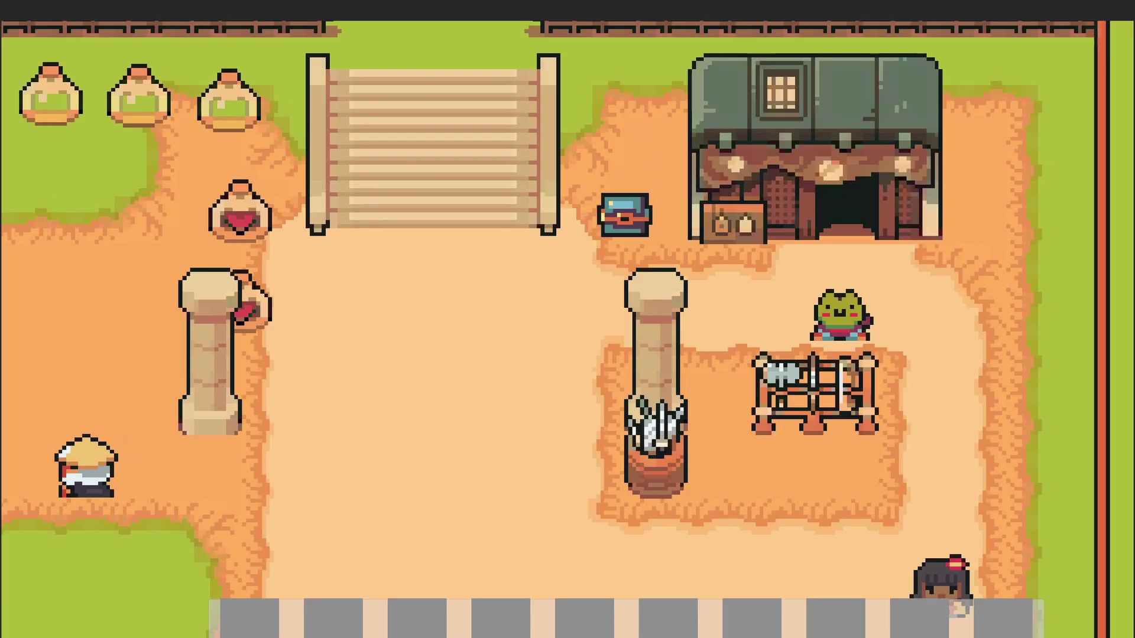
key("Right")
key("Down")
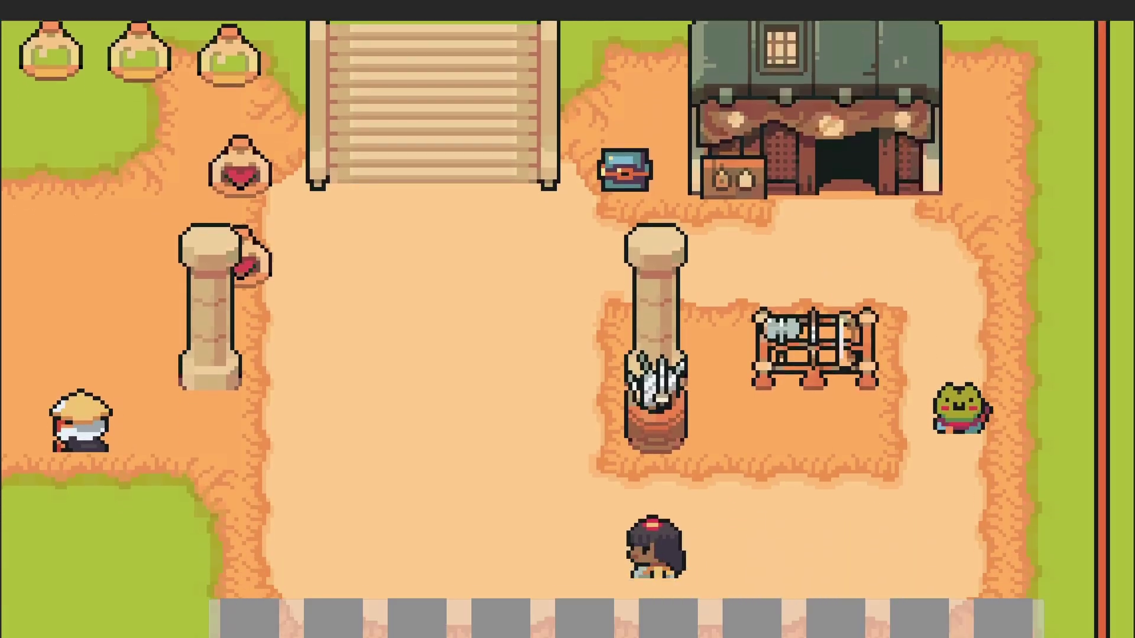
key("Left")
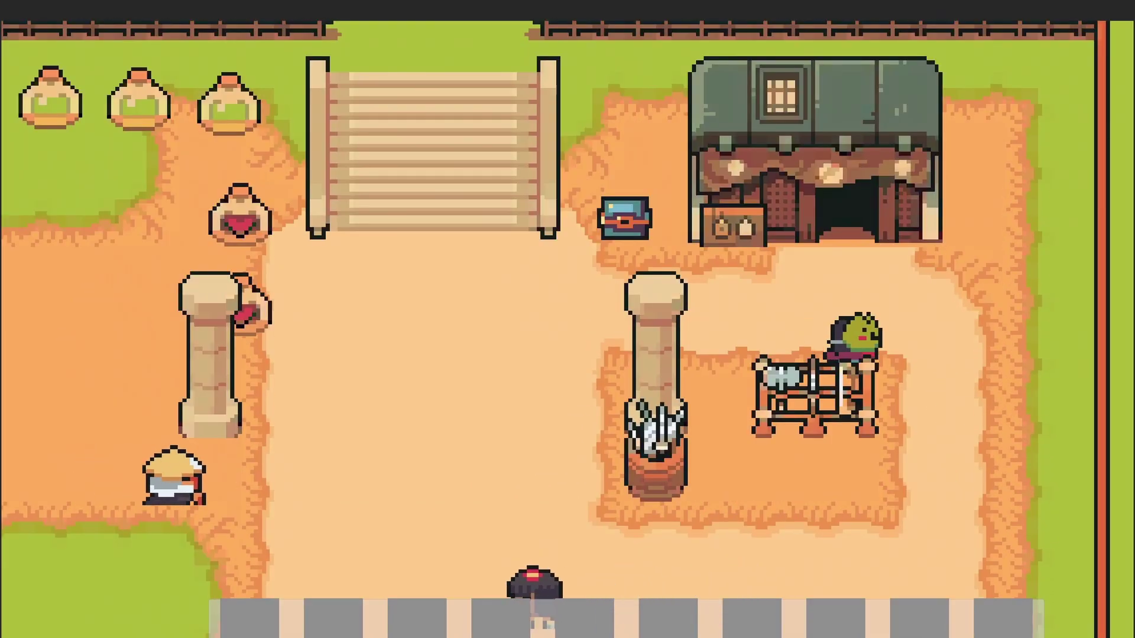
key("Up")
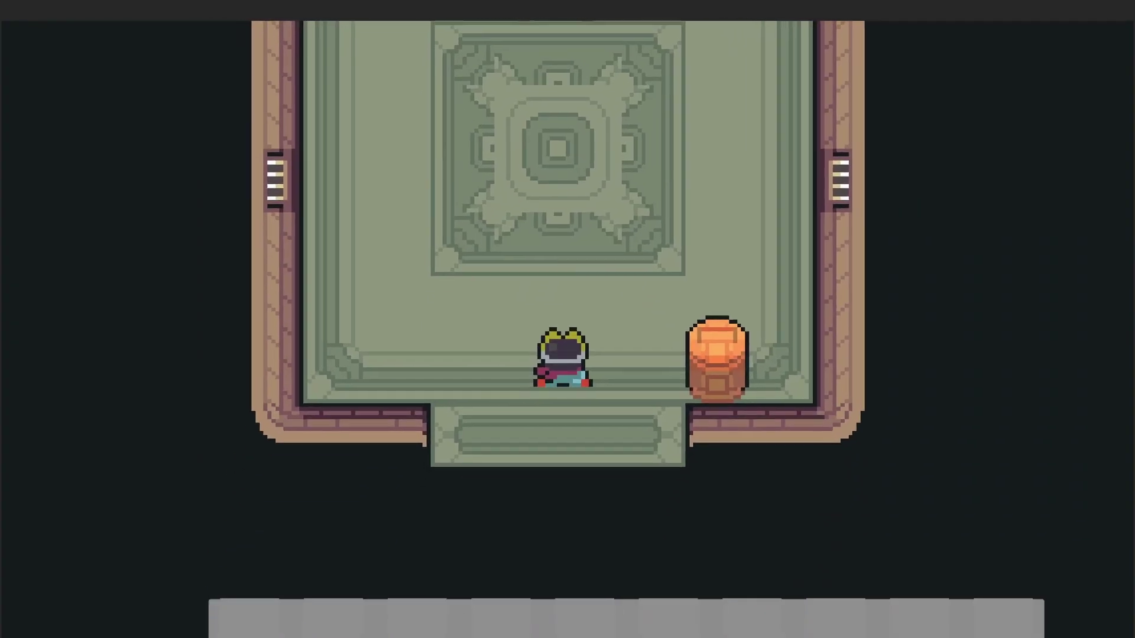
key("Up")
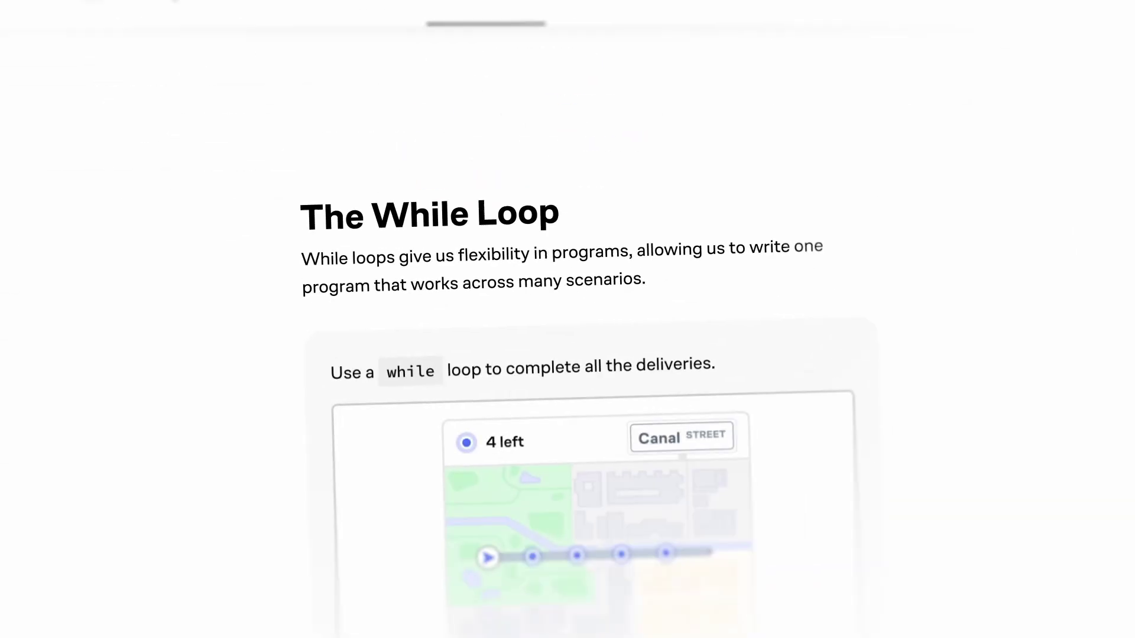
left_click(409, 543)
left_click(415, 529)
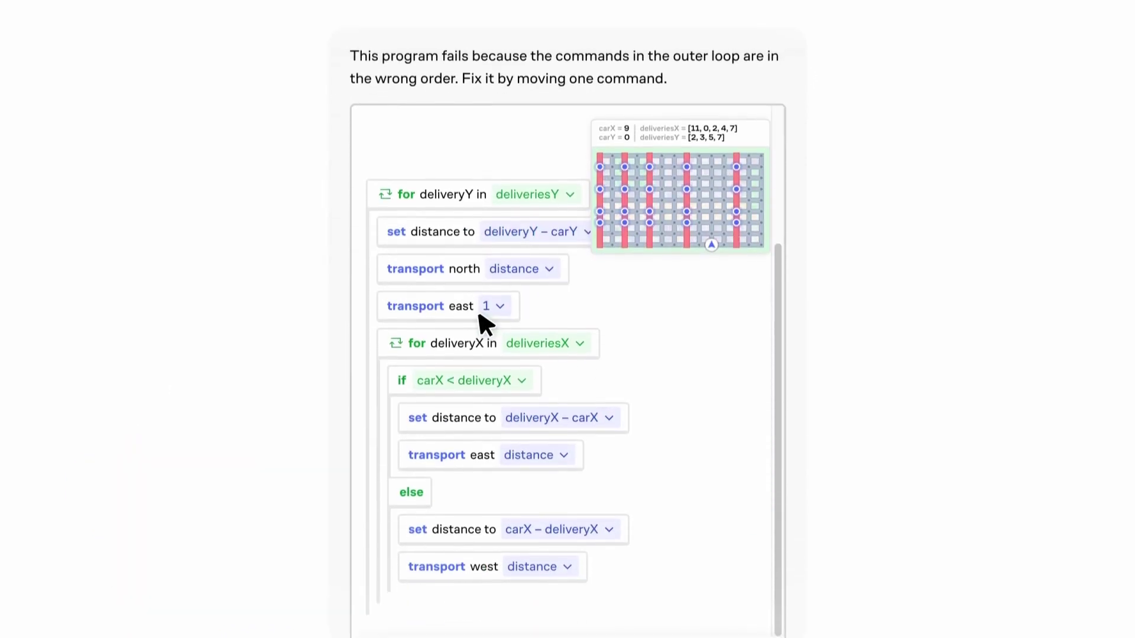
left_click_drag(480, 316, 459, 496)
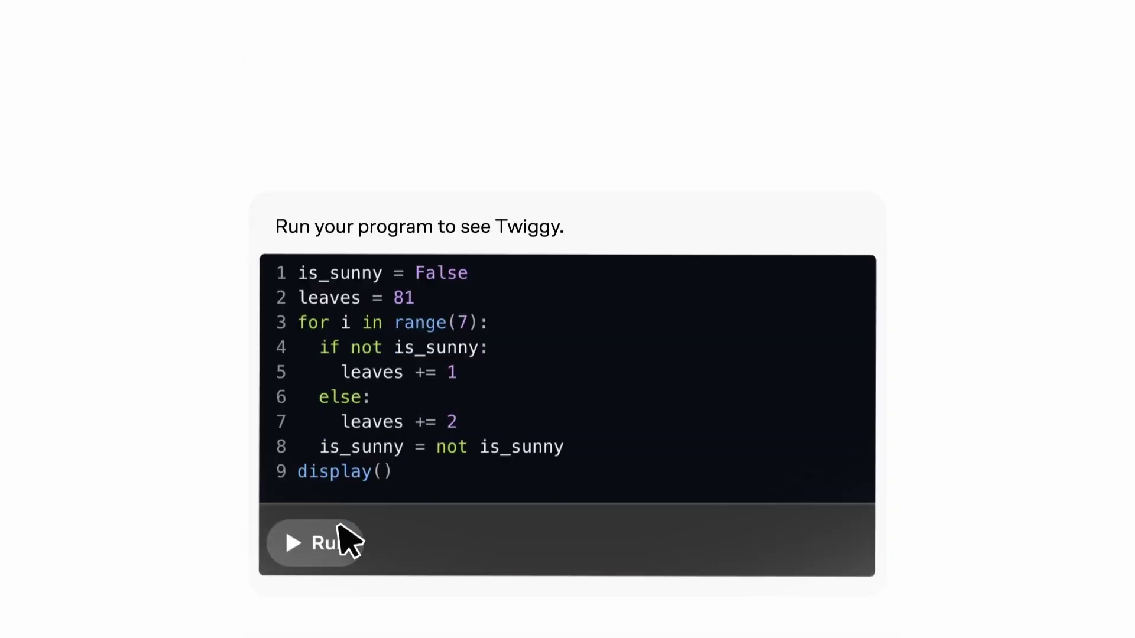
left_click(334, 539)
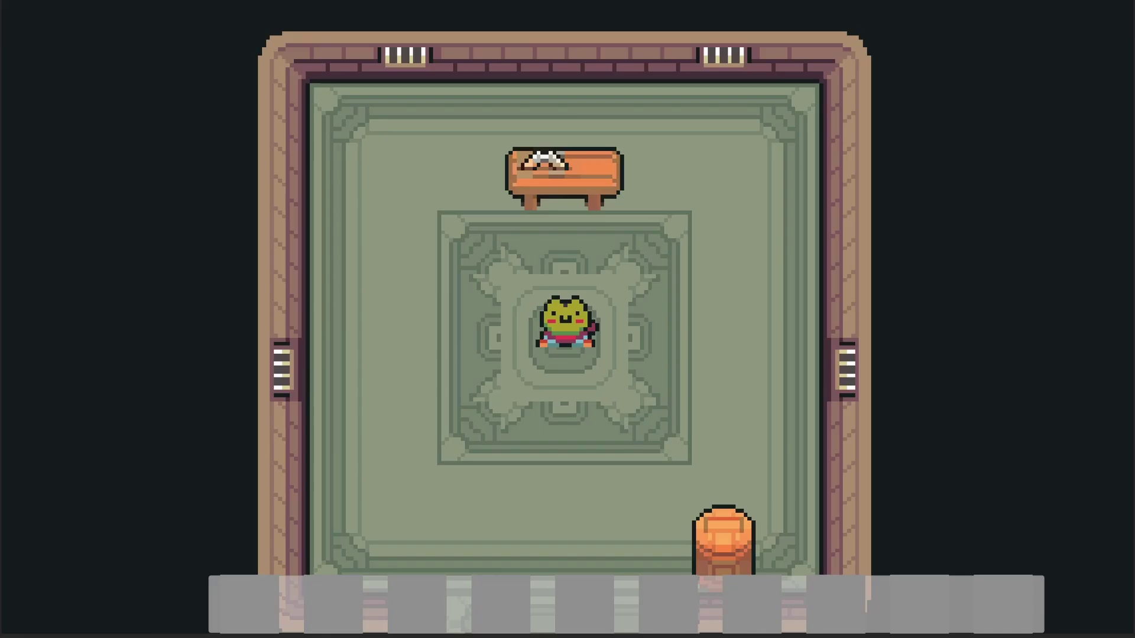
key("Down")
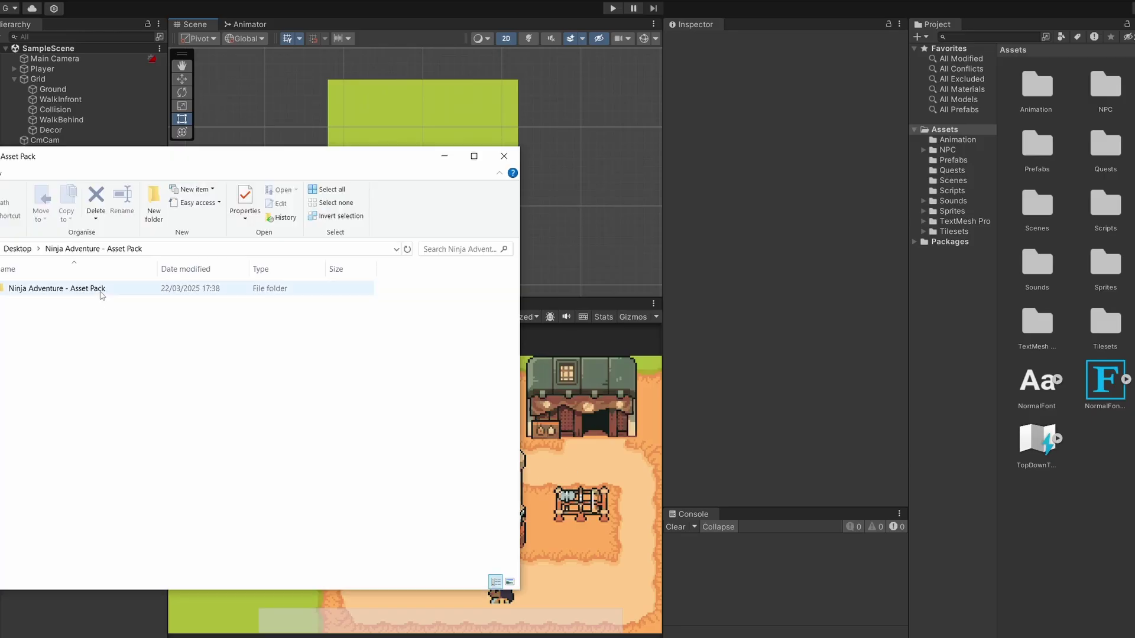
Open the Interior folder inside Backgrounds > Tilesets of the Ninja Adventure - Asset Pack
double_click(102, 295)
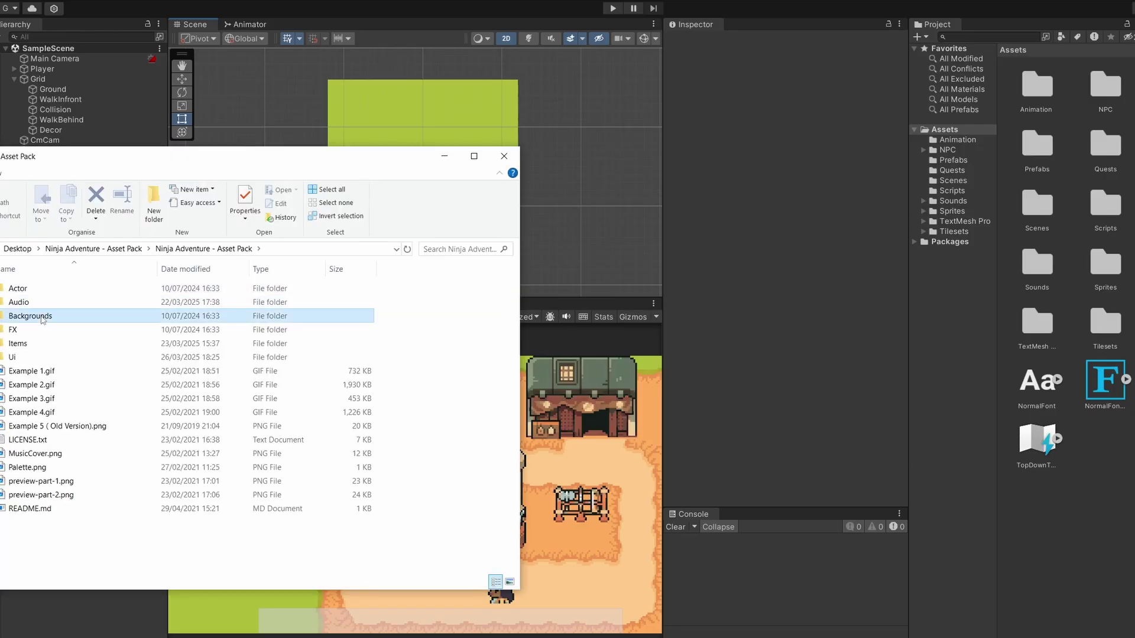
double_click(35, 315)
double_click(115, 307)
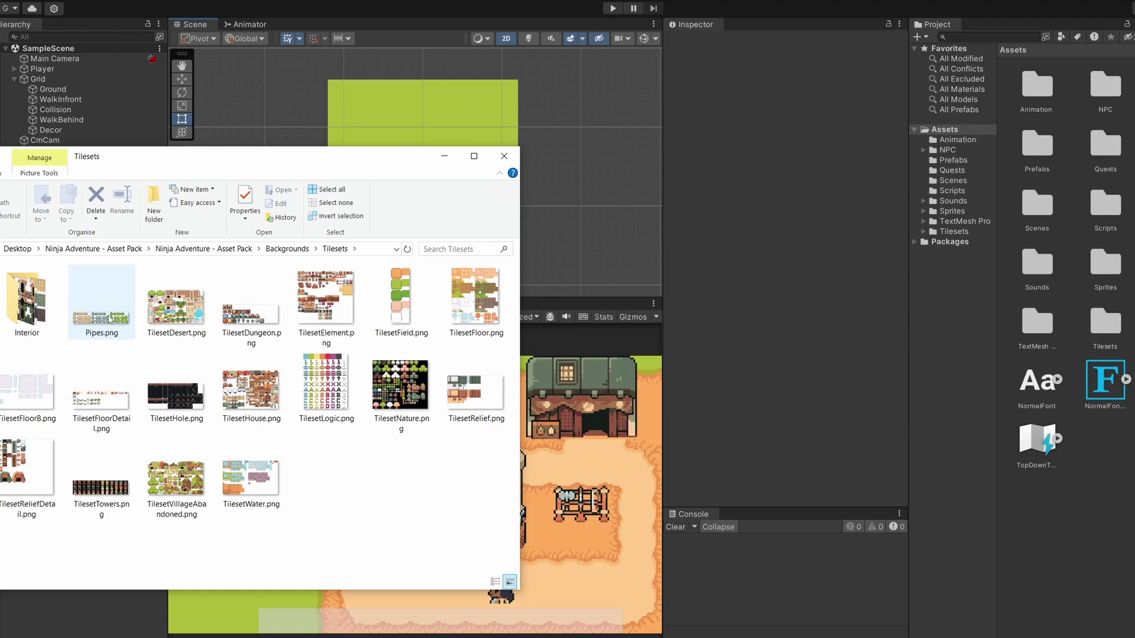
double_click(27, 314)
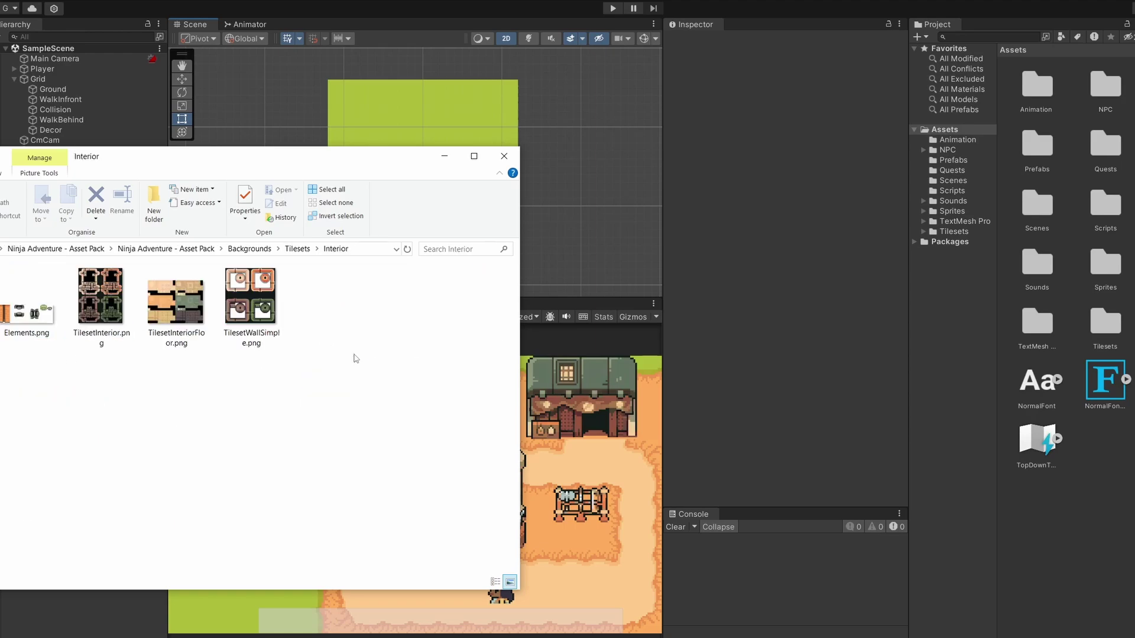
Import TilesetInteriorFloor.png and TilesetWallSimple.png into the project, move both into the Tilesets folder and open it
left_click(180, 348)
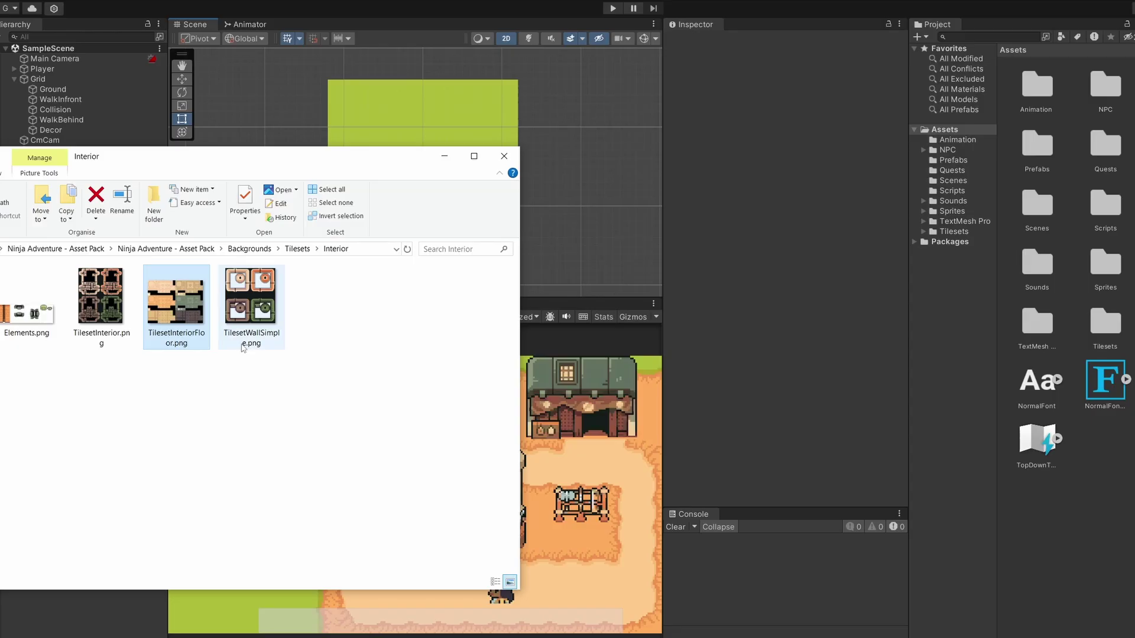
left_click(242, 347)
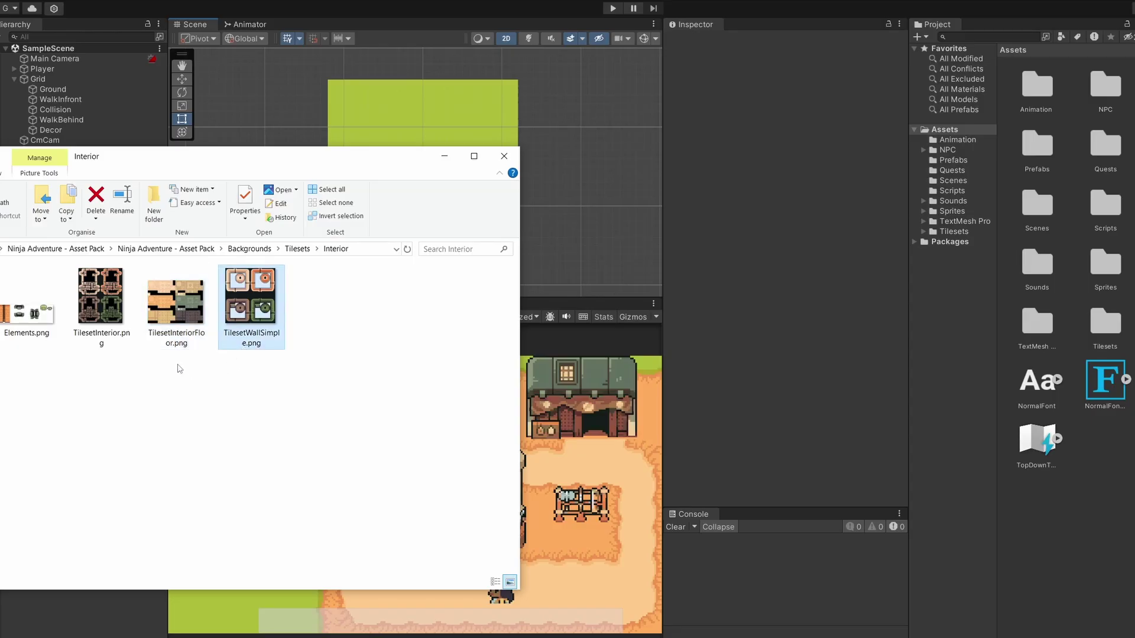
left_click(176, 304, "ctrl")
left_click_drag(176, 305, 1091, 452)
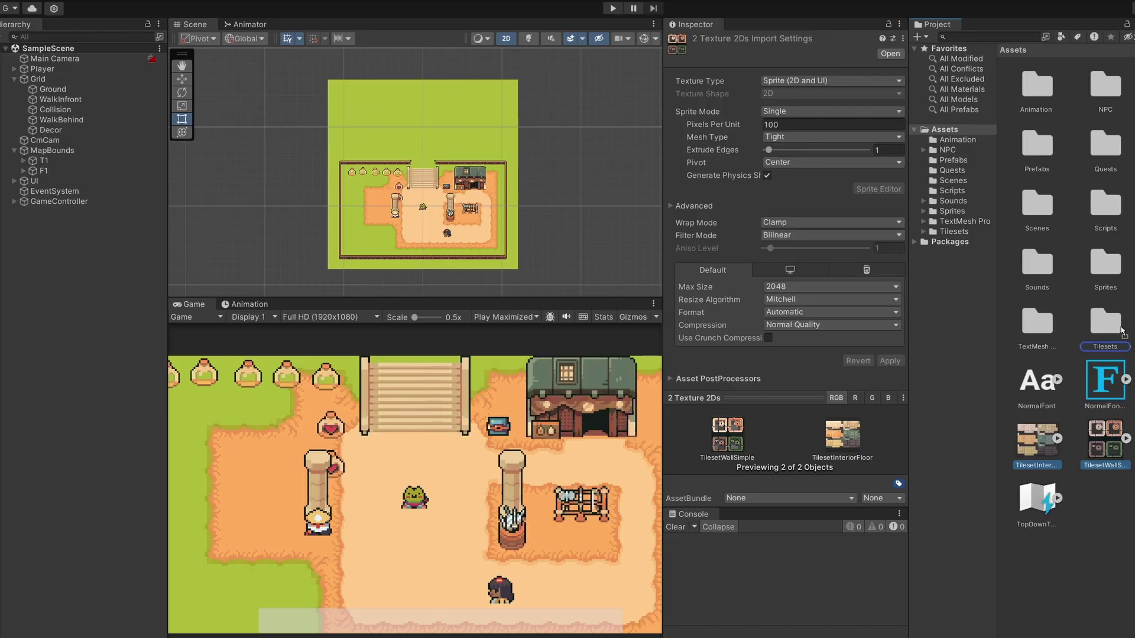
left_click_drag(1101, 329, 1101, 328)
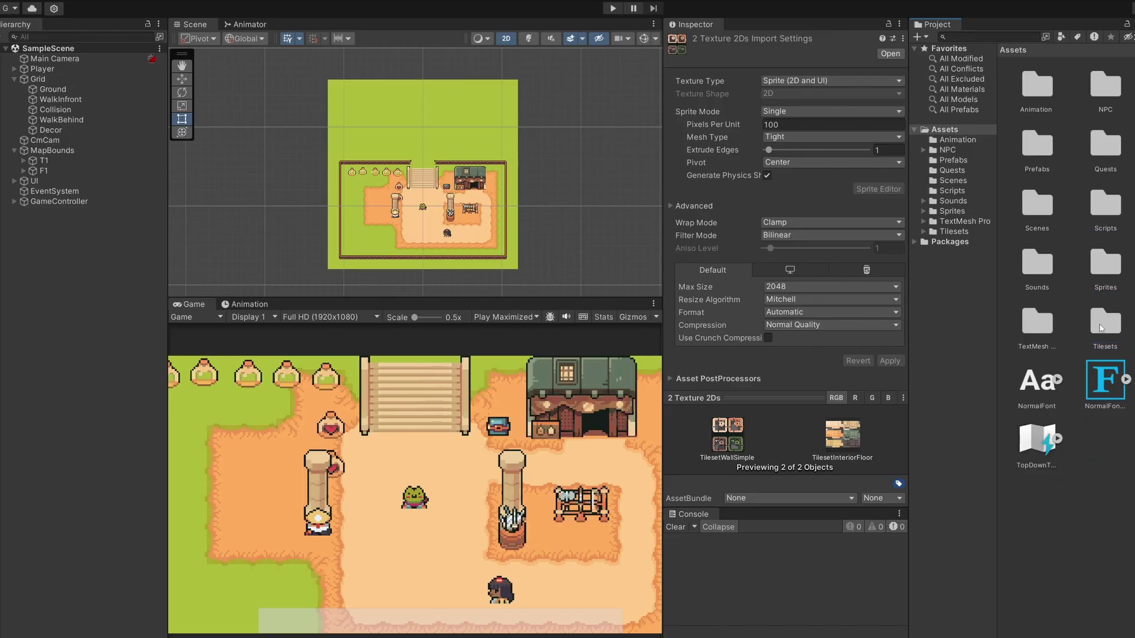
double_click(1100, 328)
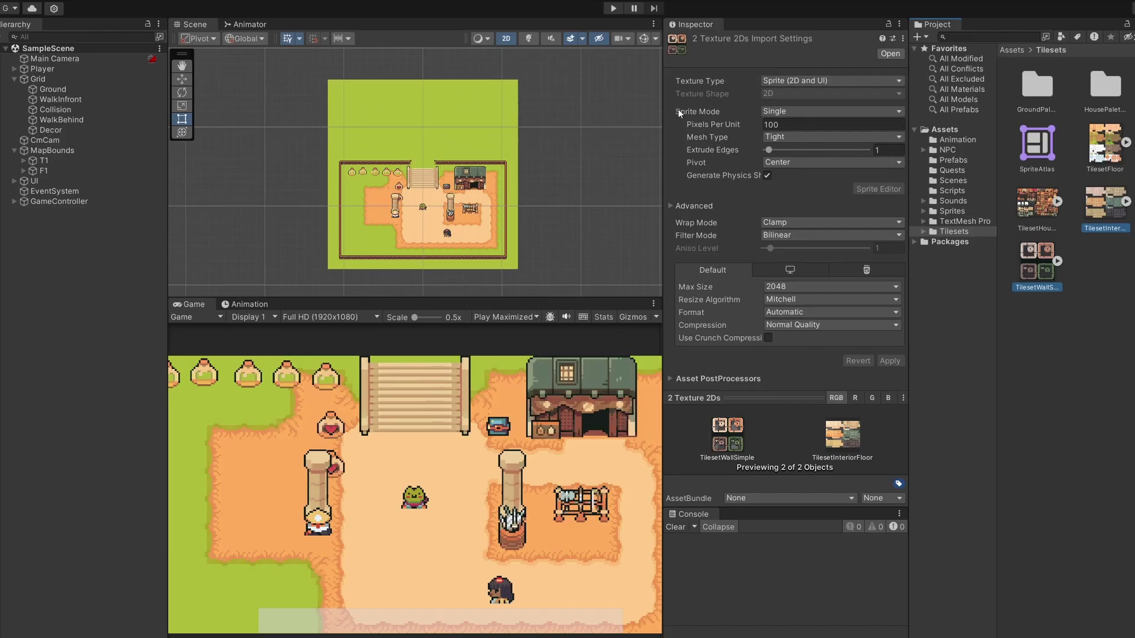
Set both imported textures to Multiple sprite mode, 16 pixels per unit, Point (no filter) and no compression, and apply the settings
left_click(804, 111)
left_click(799, 136)
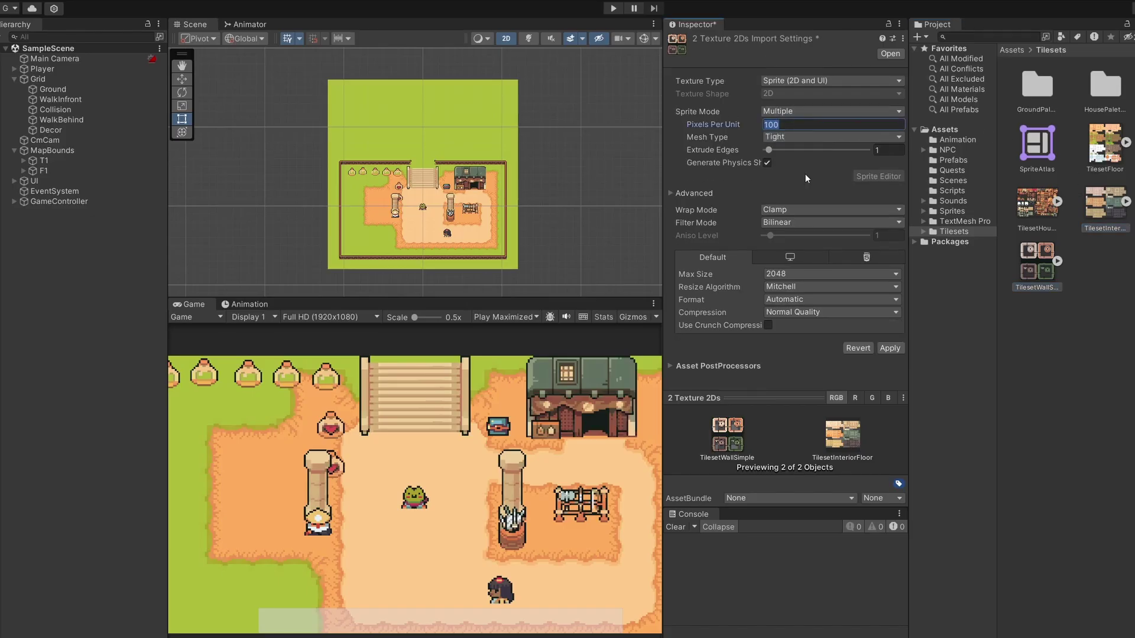
type("16")
left_click(803, 223)
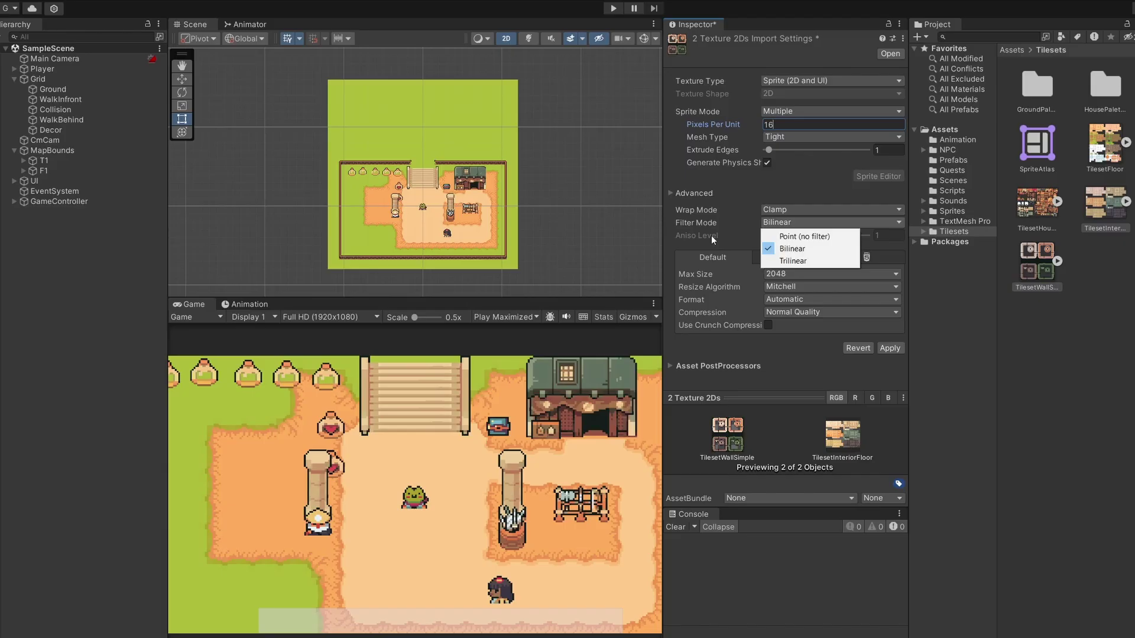
left_click(811, 234)
left_click(825, 311)
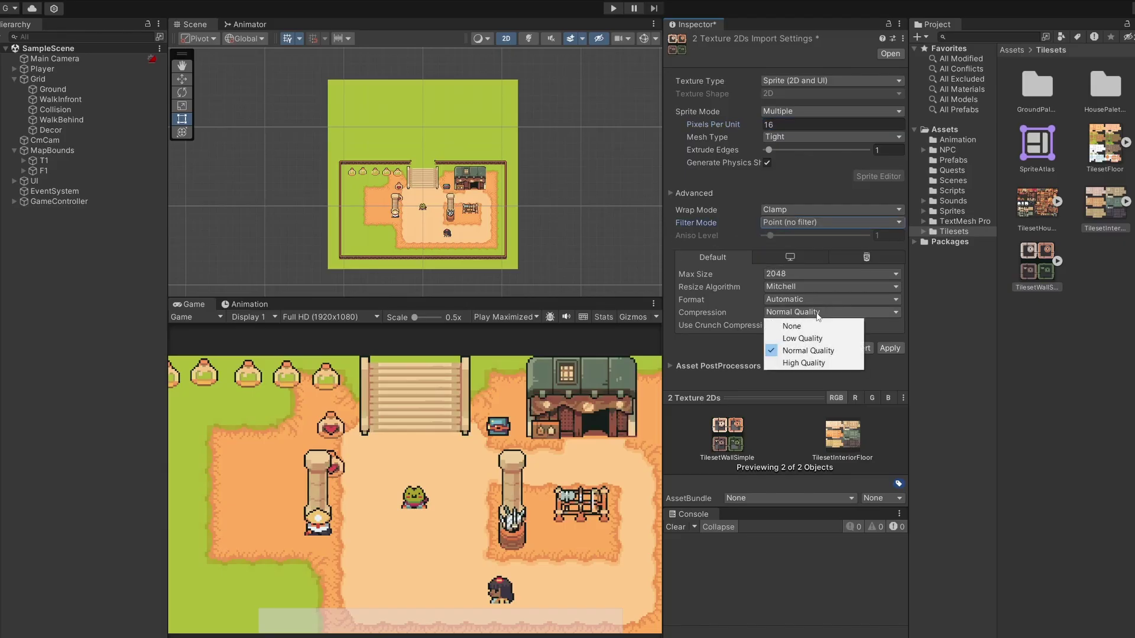
left_click(839, 323)
left_click(888, 335)
Slice the TilesetInteriorFloor texture by cell size into 16 × 16 sprites in the Sprite Editor and apply the slicing
left_click(1095, 225)
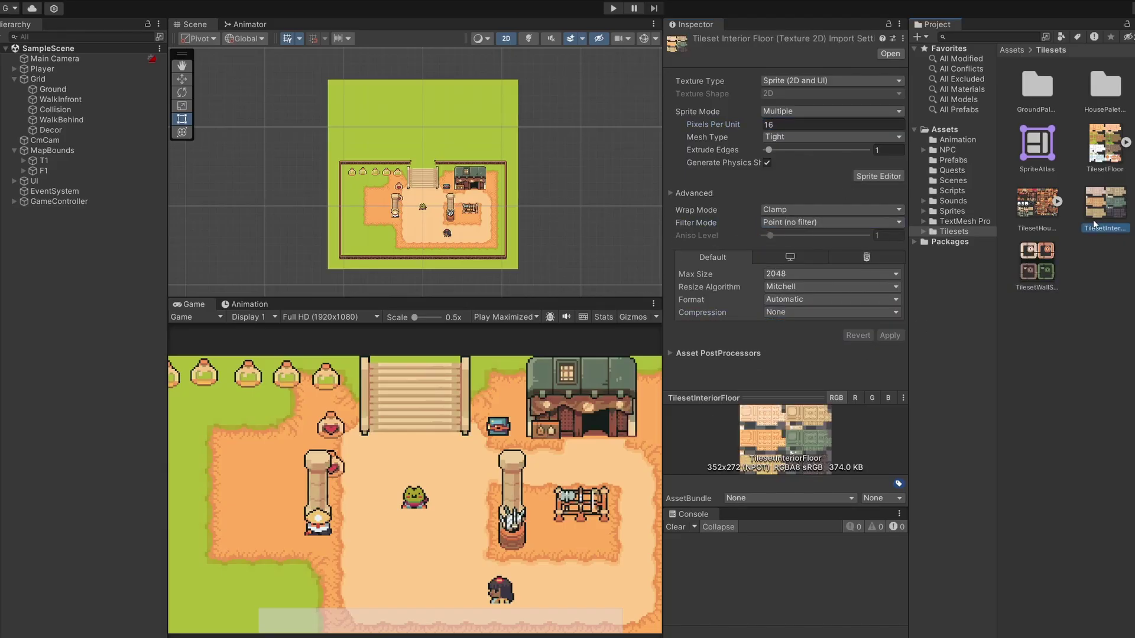
left_click(881, 177)
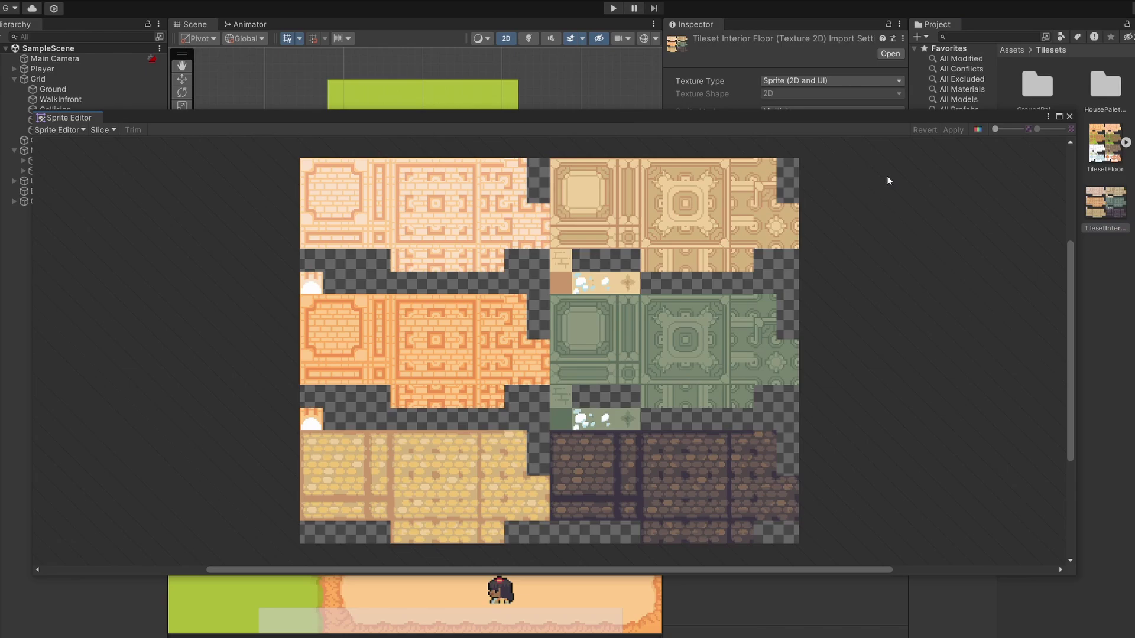
left_click(99, 130)
left_click(223, 6)
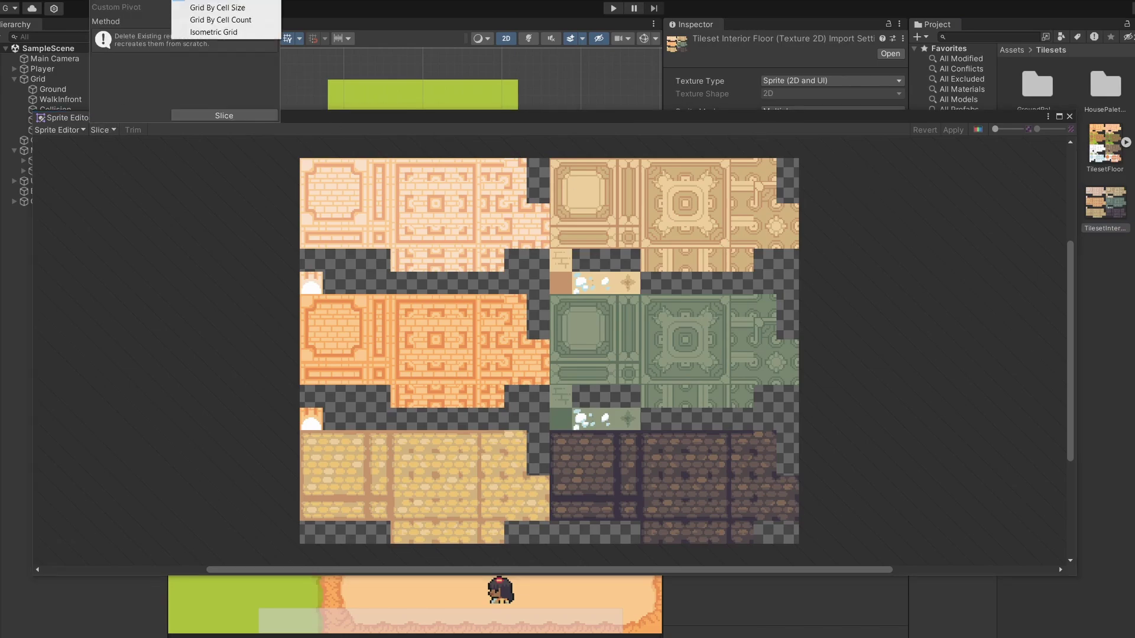
left_click(198, 8)
left_click(196, 0)
type("16")
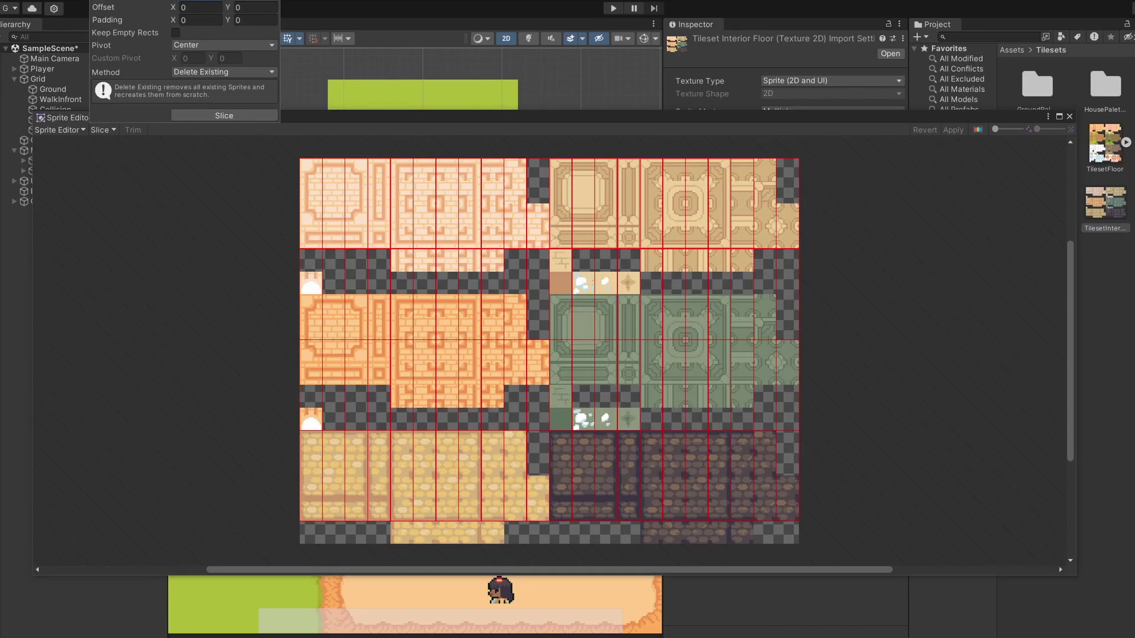
key("Tab")
type("16")
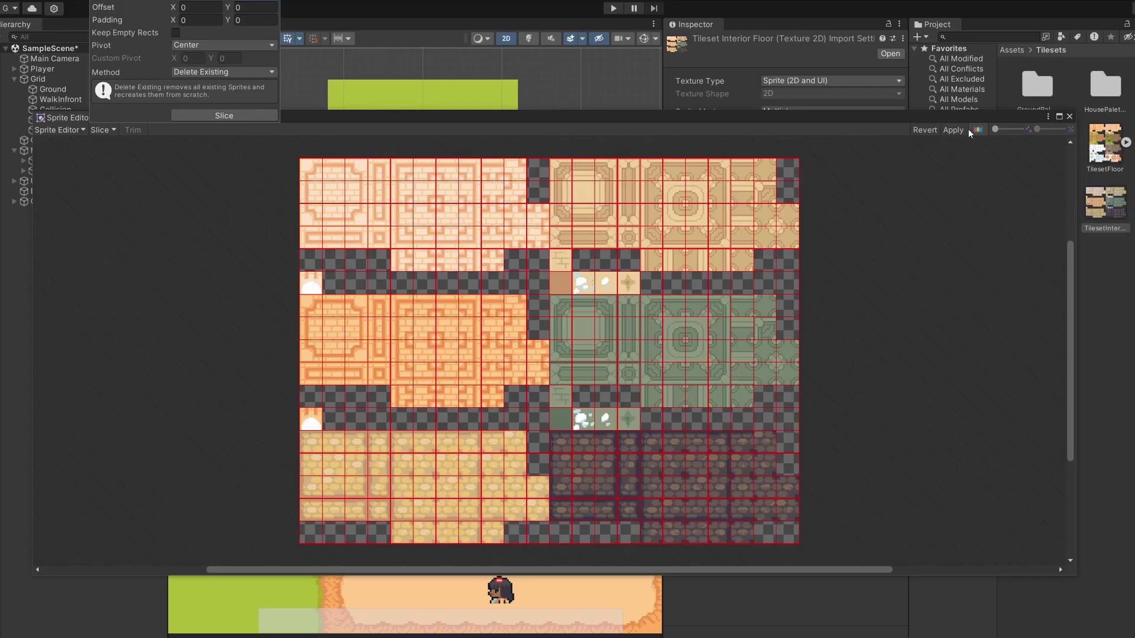
left_click(952, 129)
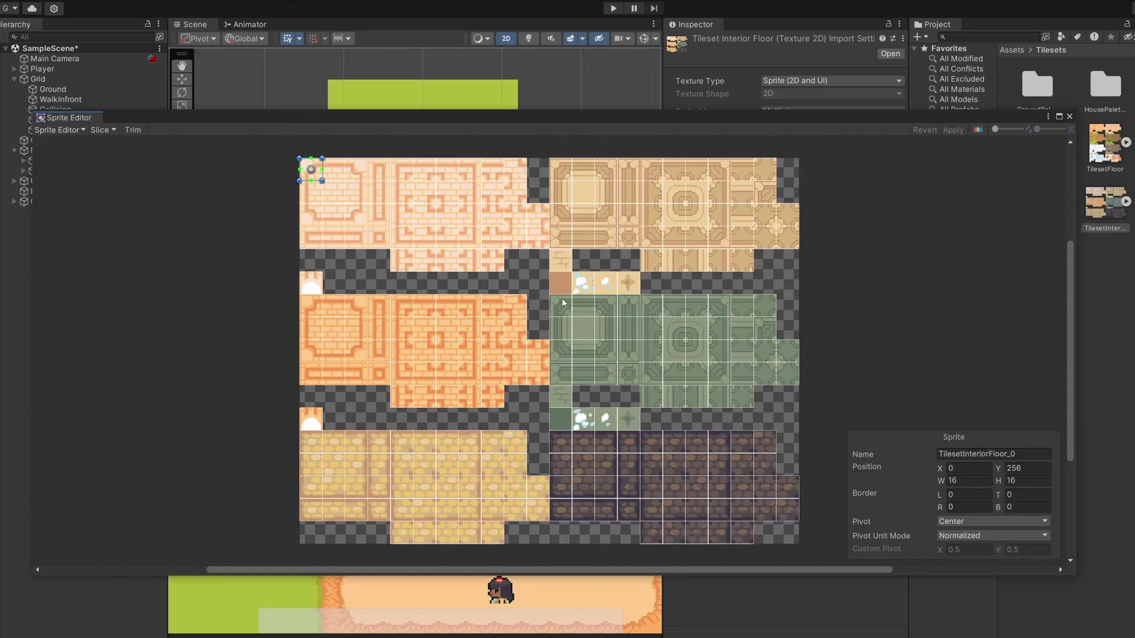
left_click(1070, 116)
Slice the TilesetWallSimple texture into a grid of 16 × 16 sprites in the Sprite Editor and apply the slicing
left_click(1041, 251)
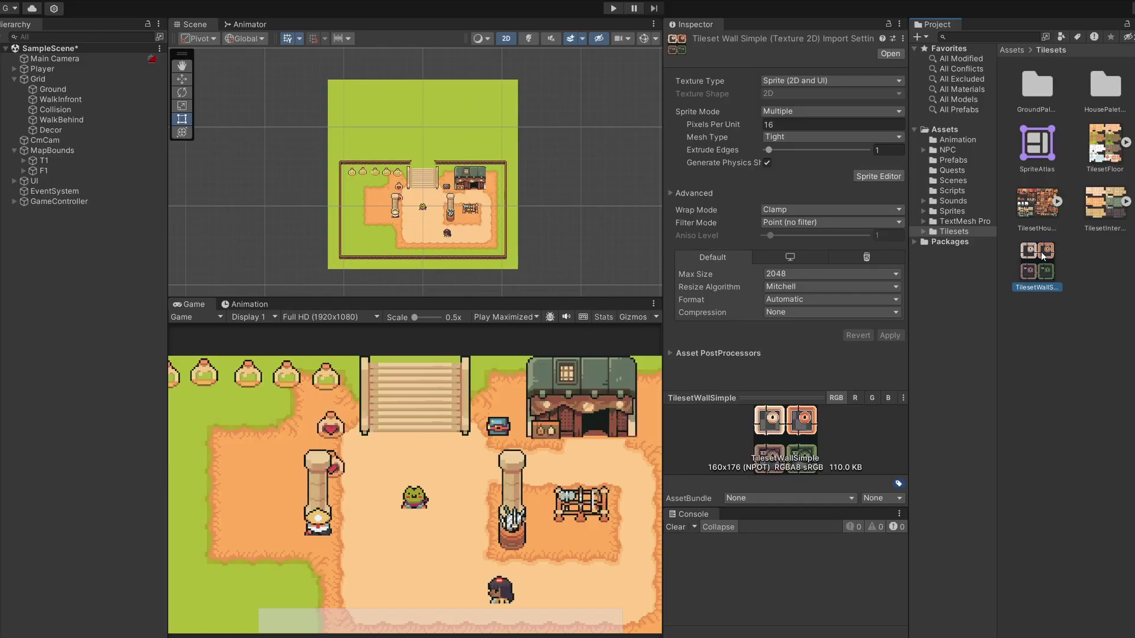
left_click(880, 176)
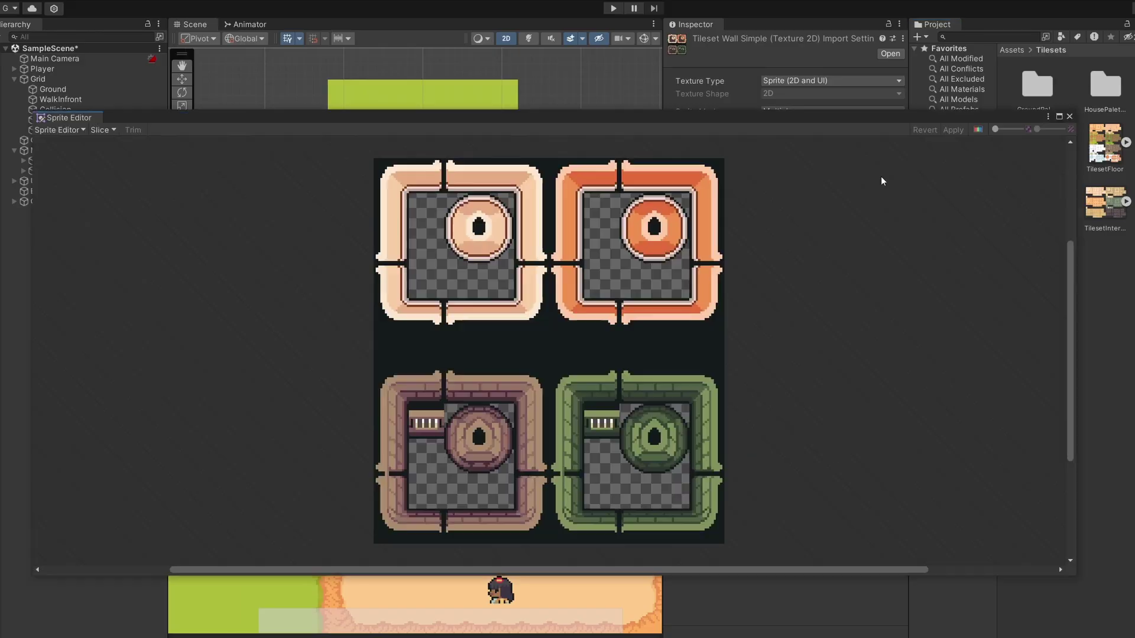
left_click(102, 130)
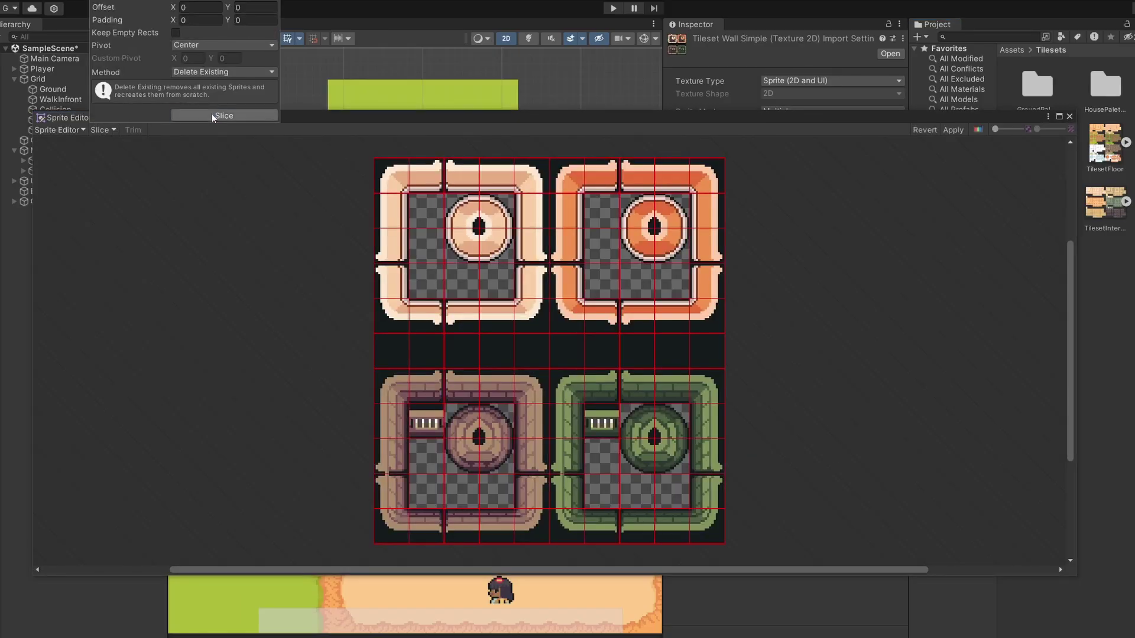
left_click(953, 132)
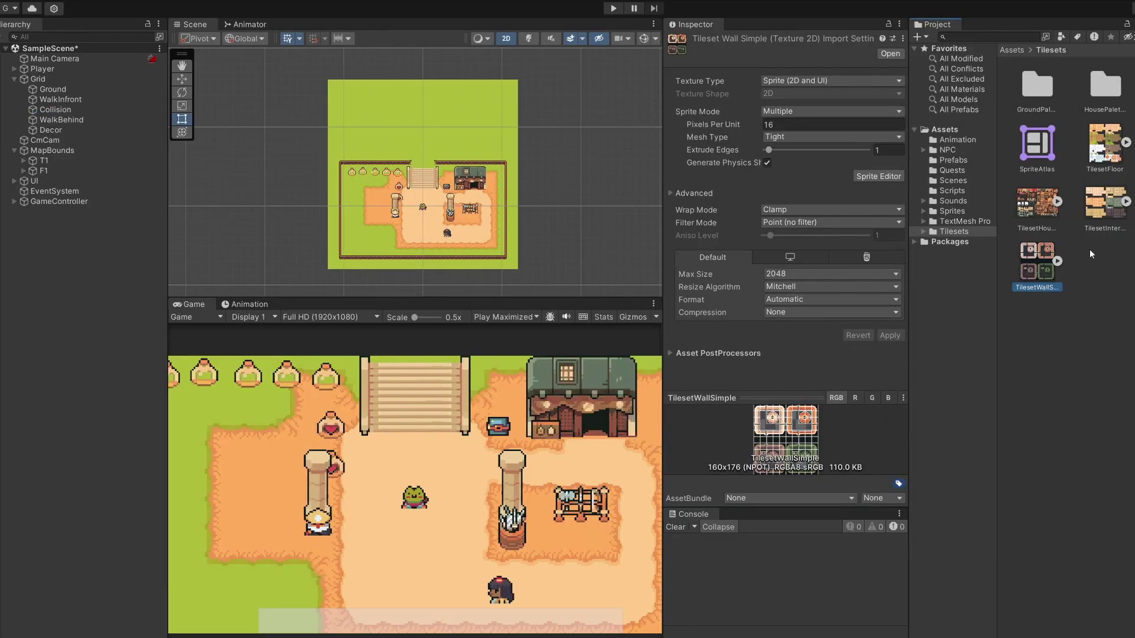
Open the Tile Palette window and dock it beside the Inspector
left_click(223, 4)
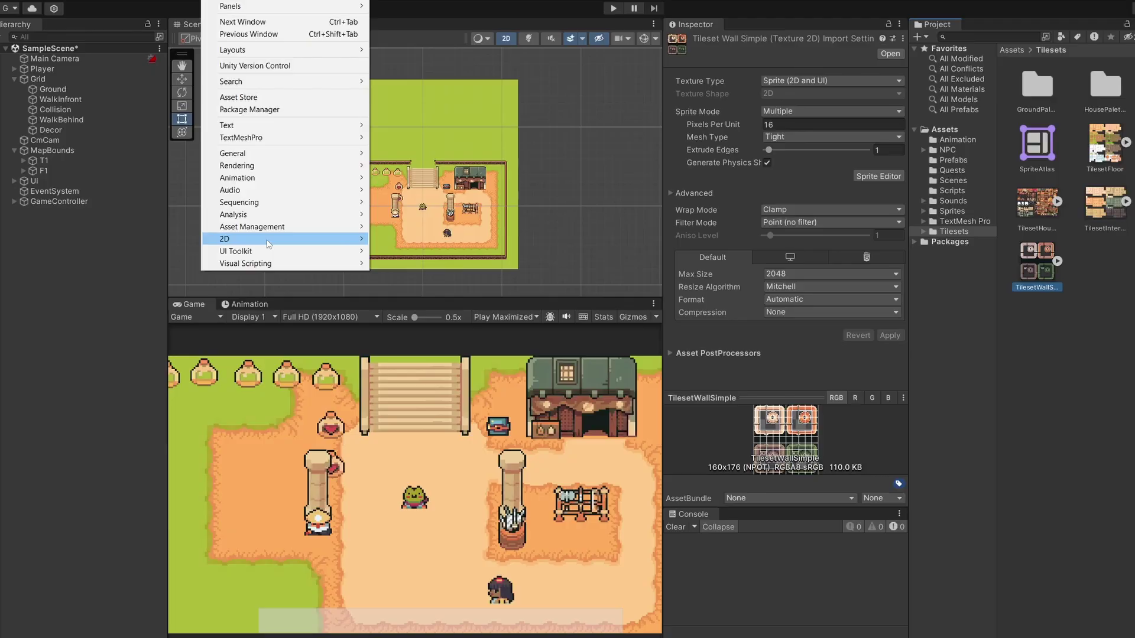
mouse_move(269, 239)
left_click(432, 256)
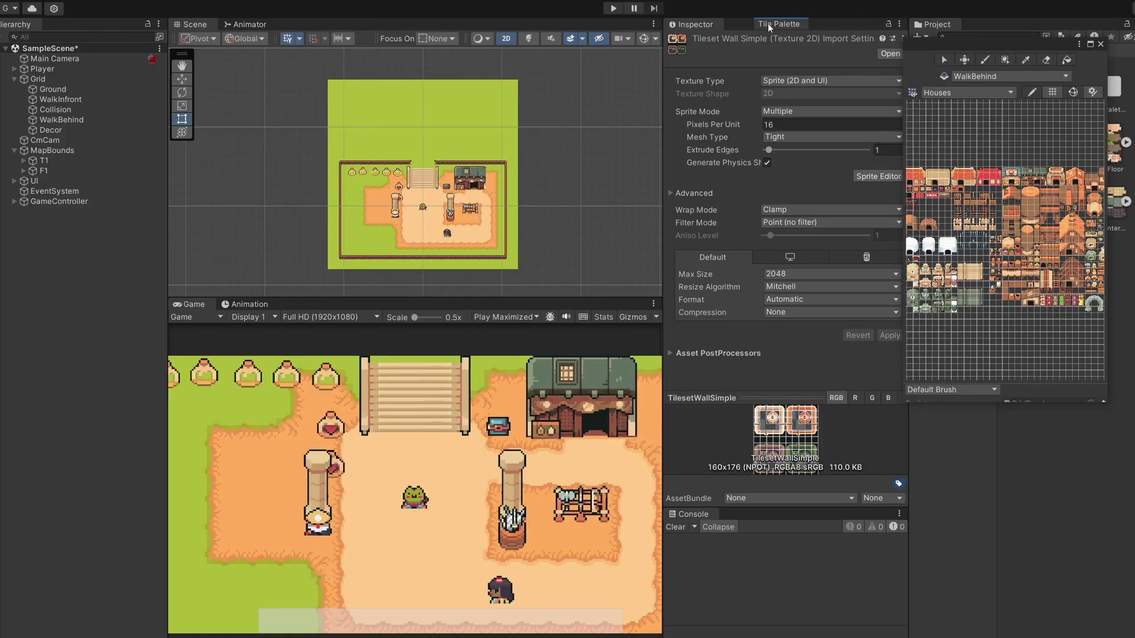
left_click_drag(730, 27, 740, 26)
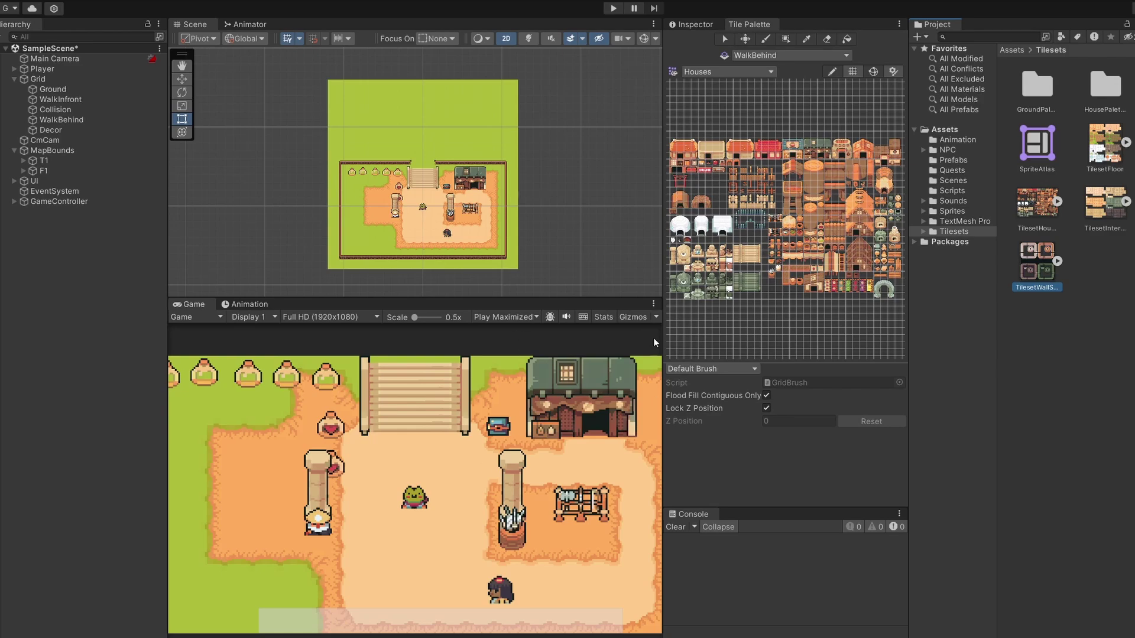
Create a new tile palette named Interior and store it in a new InteriorPalette folder inside Tilesets
left_click(769, 71)
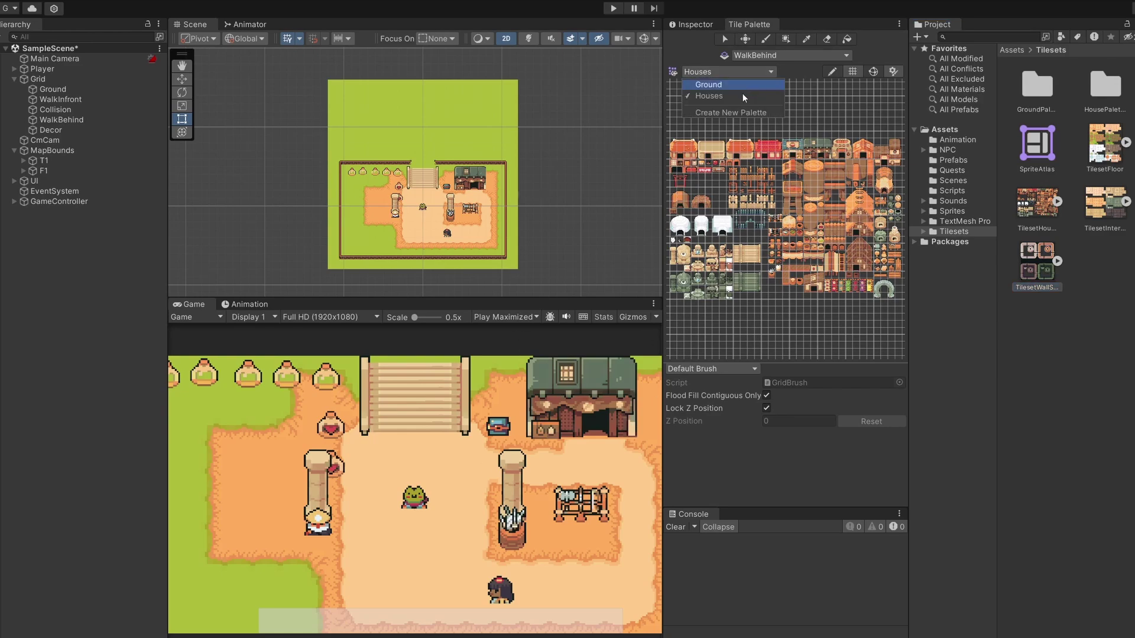
left_click(717, 113)
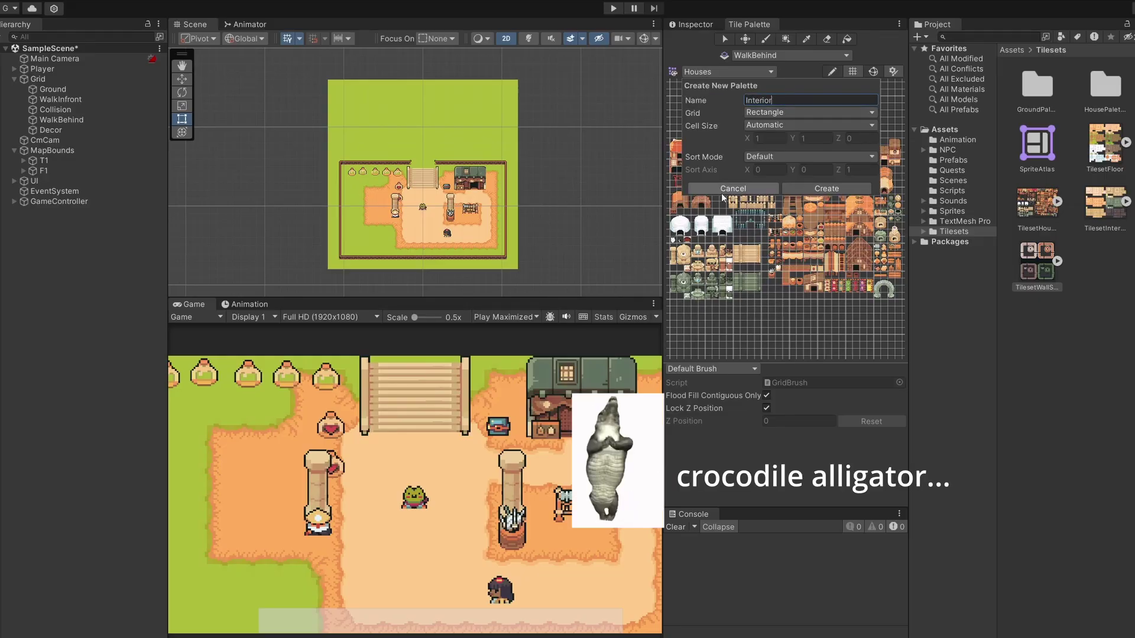
left_click(804, 186)
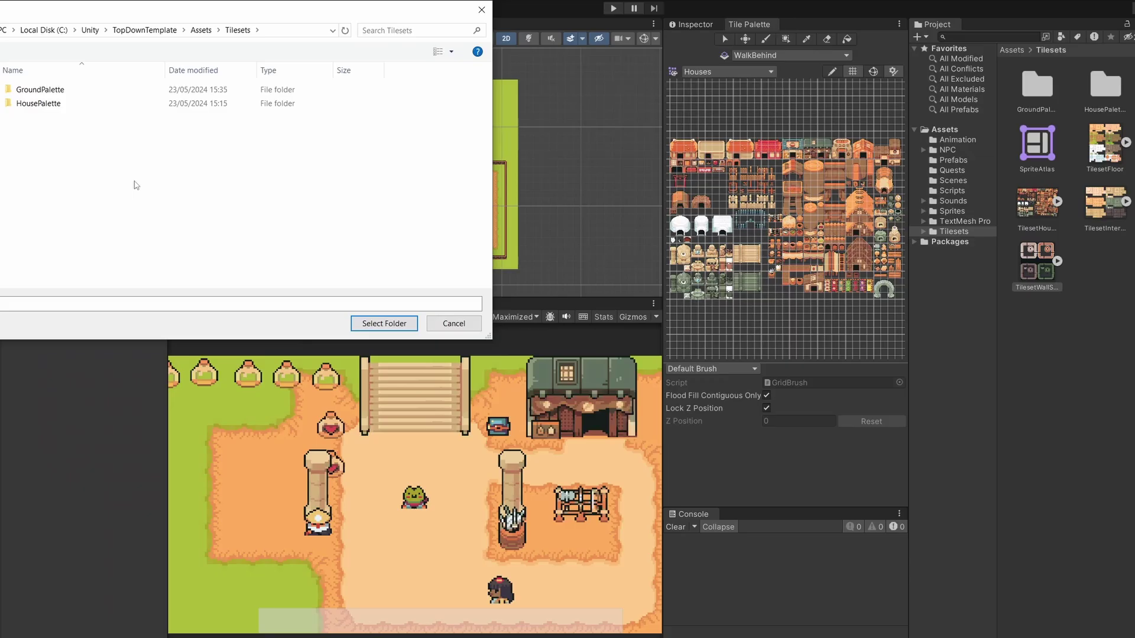
right_click(135, 182)
mouse_move(227, 334)
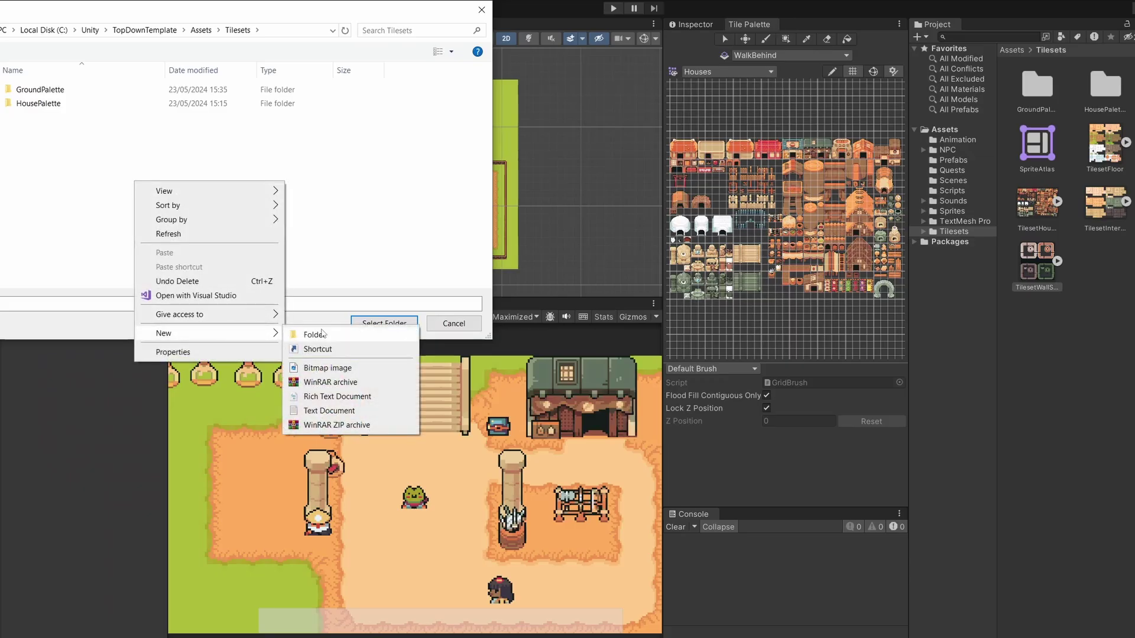
left_click(310, 332)
key("BackSpace")
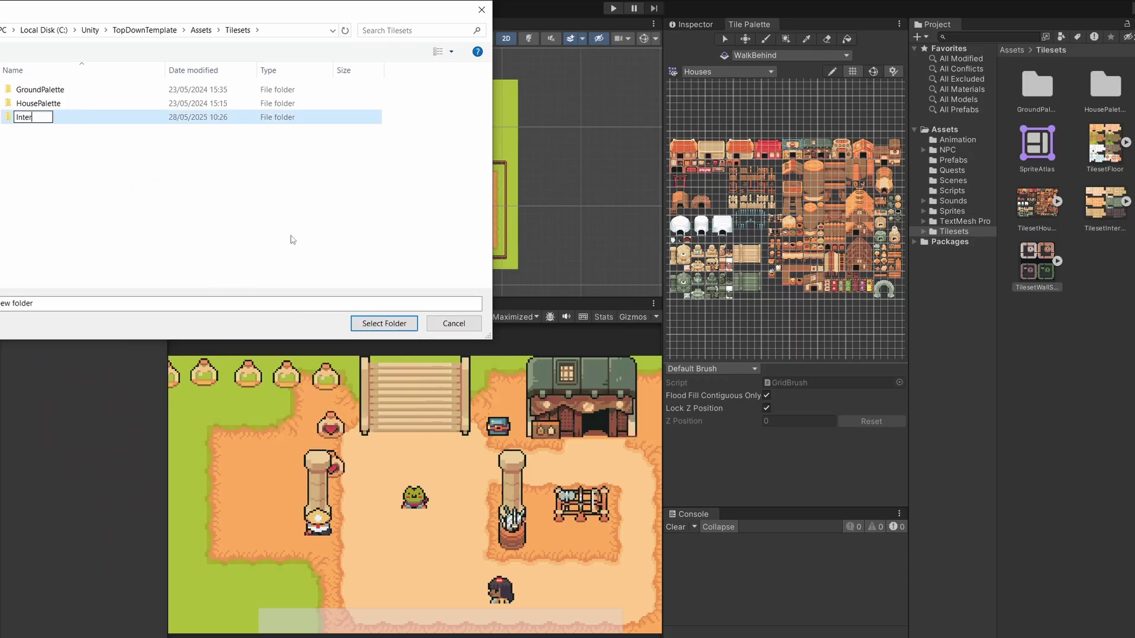
double_click(80, 120)
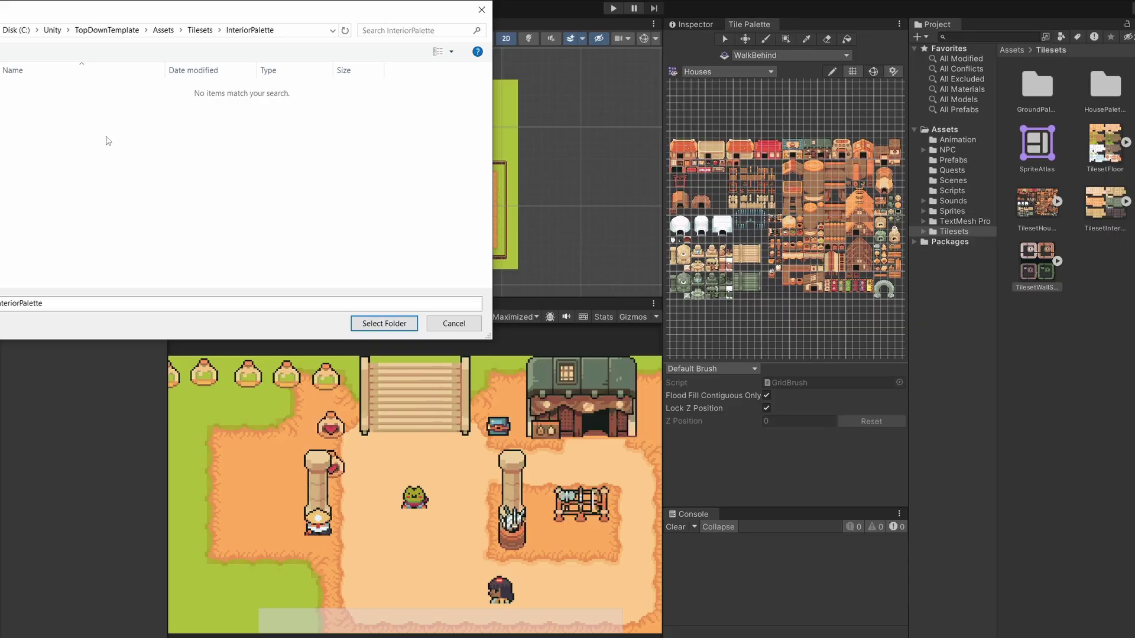
left_click(384, 323)
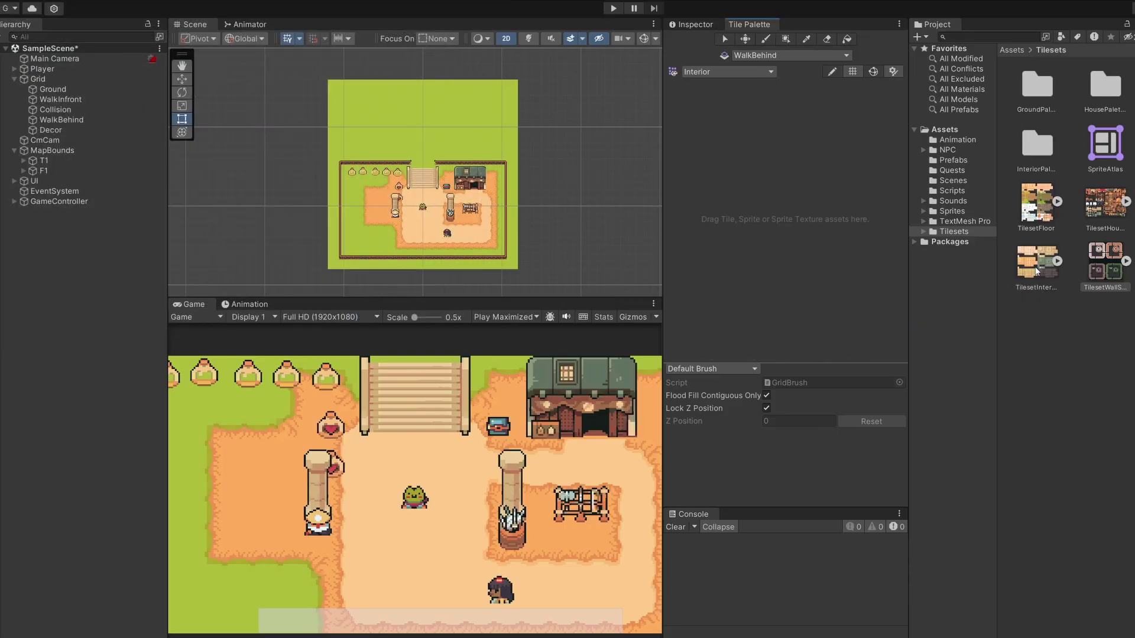
Add the TilesetWallSimple texture to the Interior palette, storing its tiles in the InteriorPalette folder
left_click_drag(1035, 267, 762, 153)
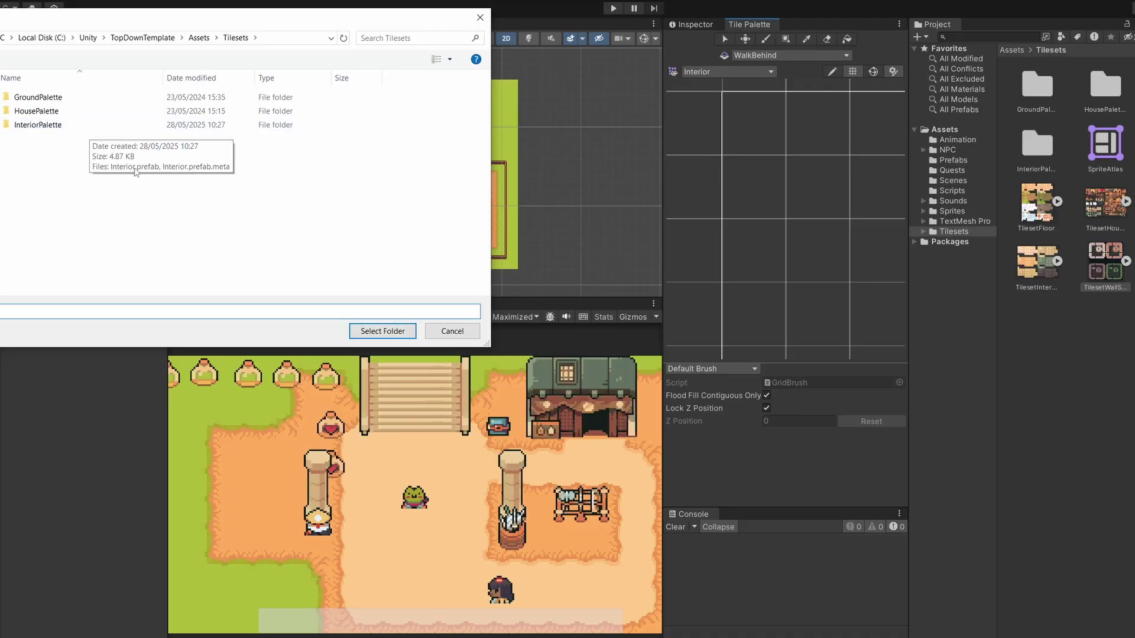
double_click(71, 126)
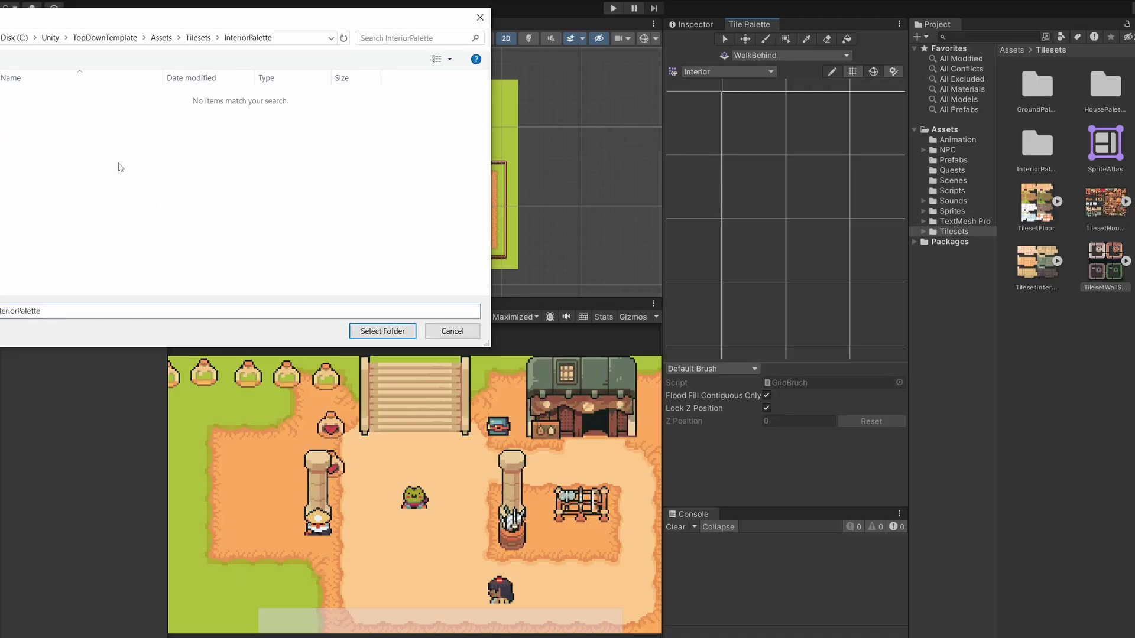
left_click(367, 333)
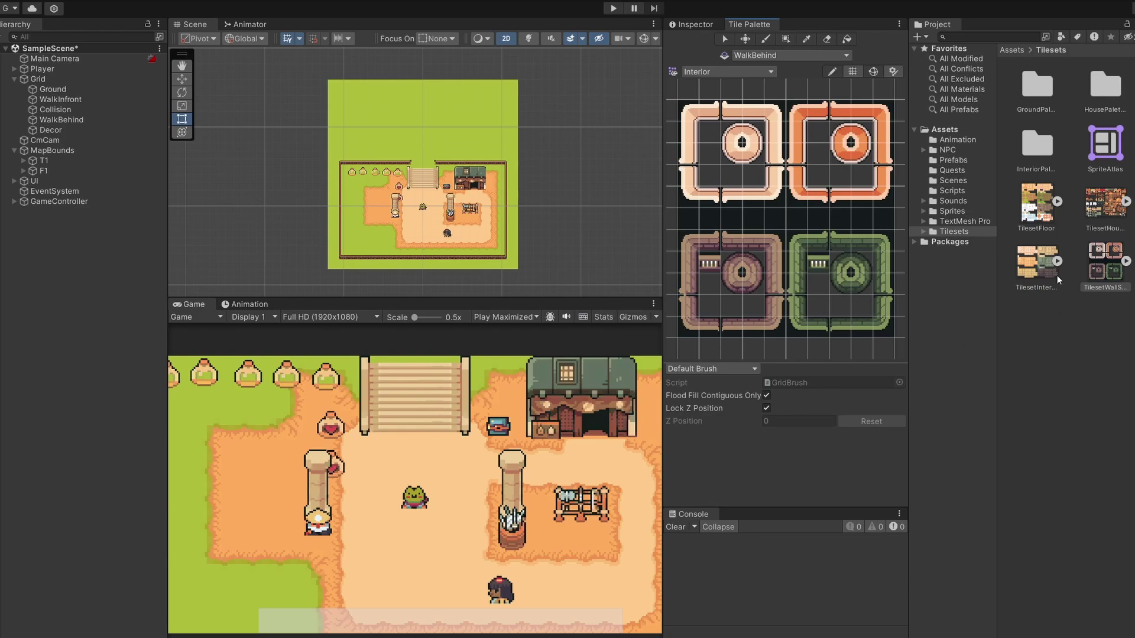
Add the interior floor tileset beneath the wall tiles in the palette, storing its tiles in InteriorPalette, and save the scene
scroll(849, 286, "down", 8)
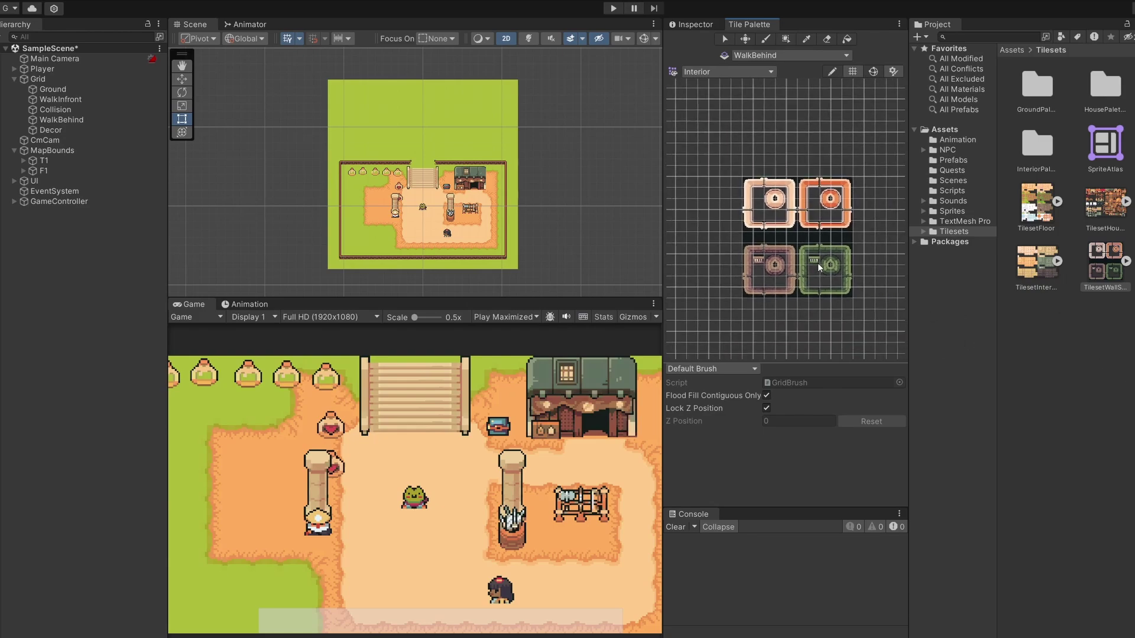
mouse_move(794, 243)
middle_mouse_down()
mouse_move(788, 218)
mouse_move(771, 244)
mouse_move(794, 244)
mouse_move(809, 235)
mouse_move(802, 227)
middle_mouse_up()
left_click_drag(764, 279, 697, 241)
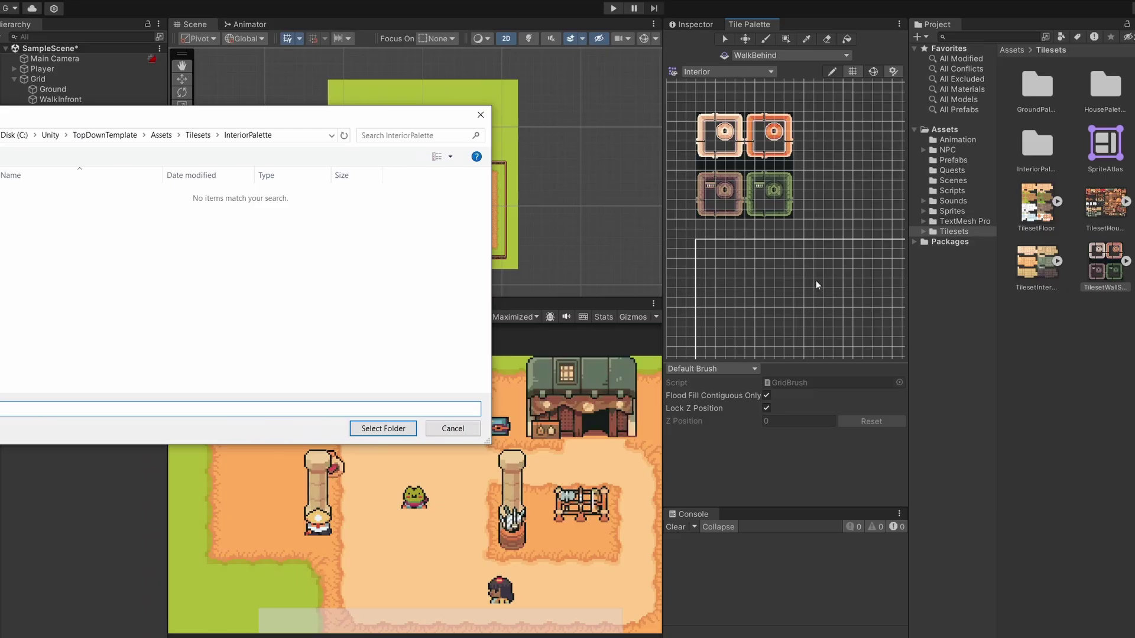
key("Return")
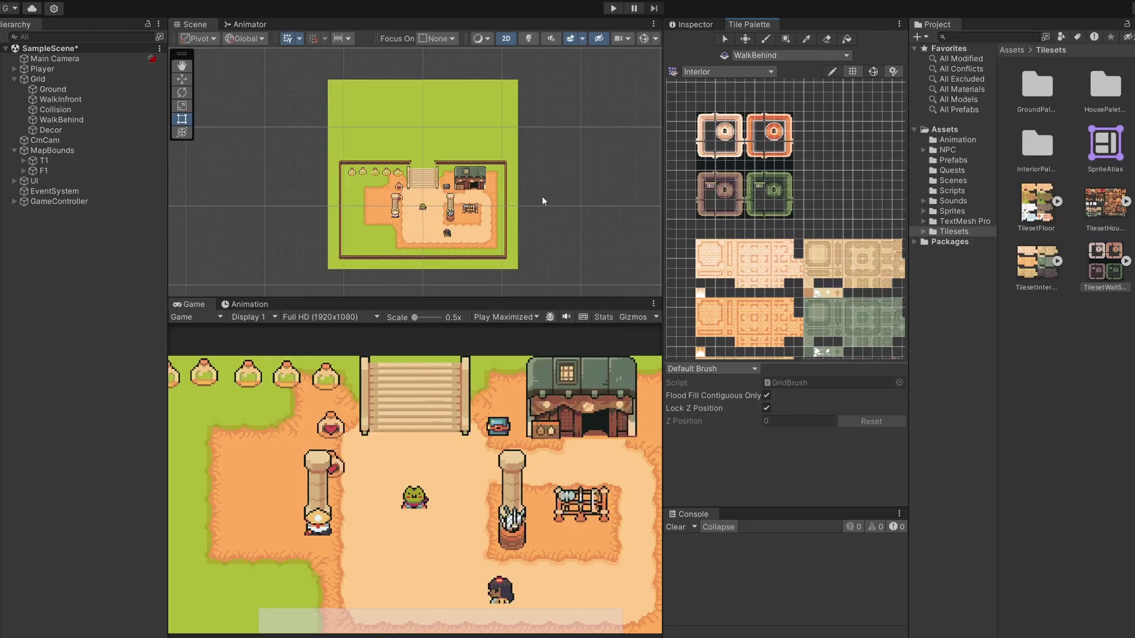
scroll(601, 254, "down", 2)
key("ctrl+s")
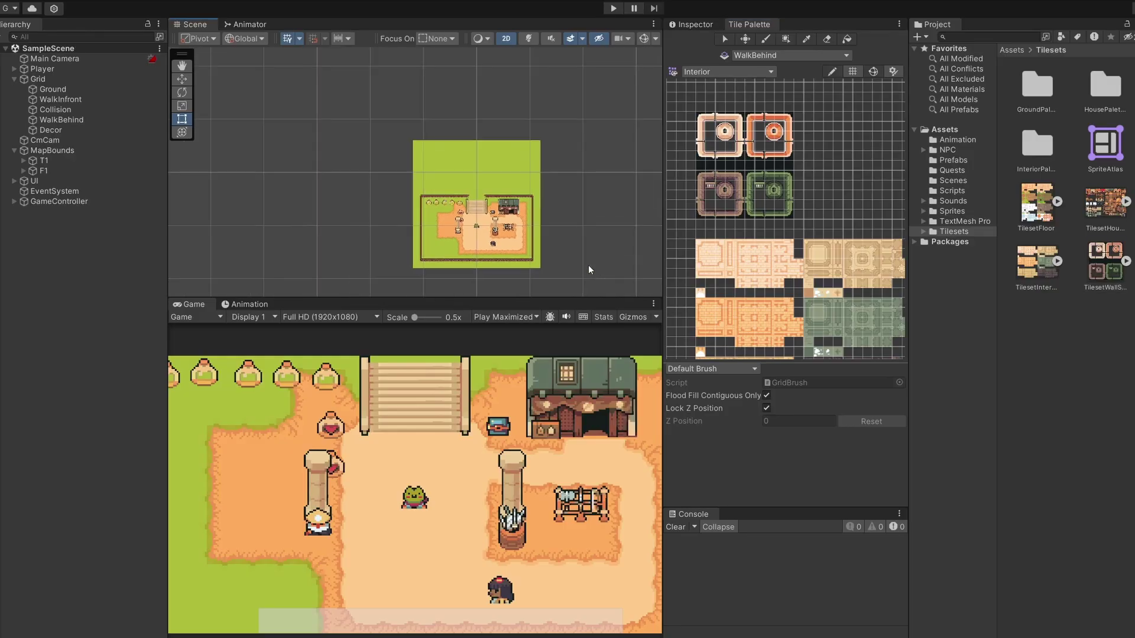
On the Ground tilemap, paint a green bordered floor with a patterned centre and an entrance strip below, in empty space away from the outdoor map
middle_click_drag(608, 264, 501, 197)
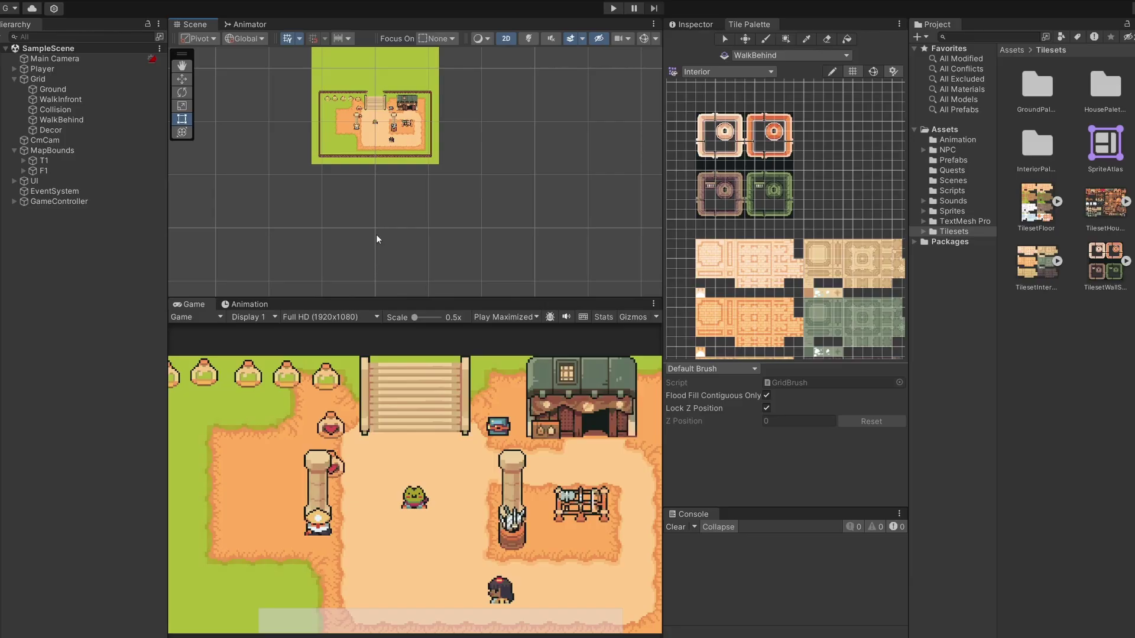
middle_click_drag(365, 250, 333, 204)
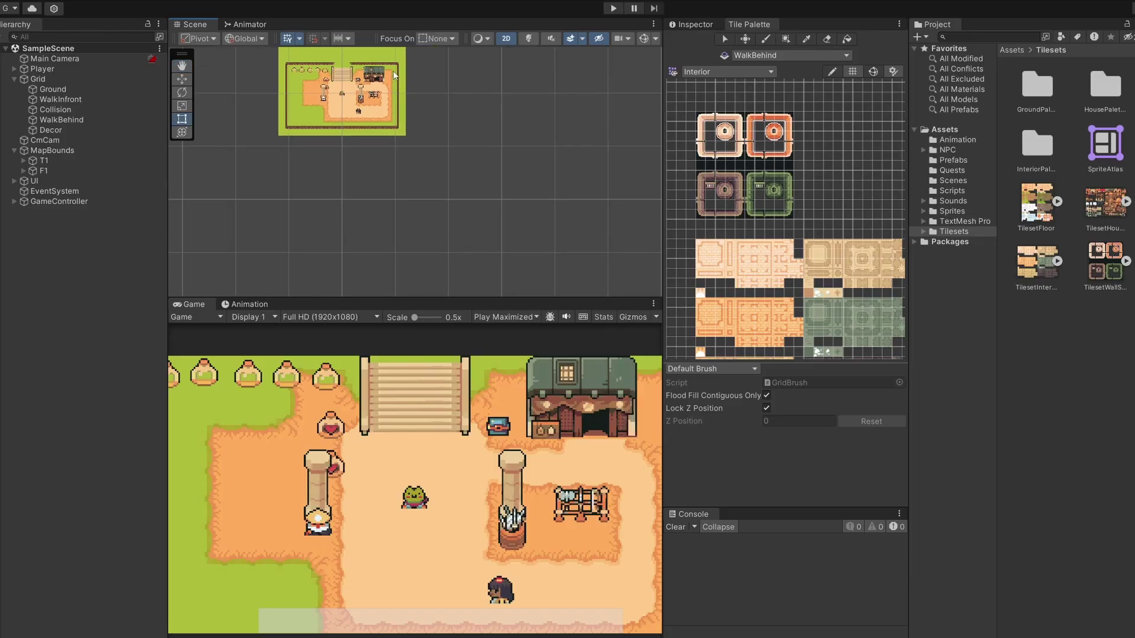
middle_click_drag(299, 175, 360, 224)
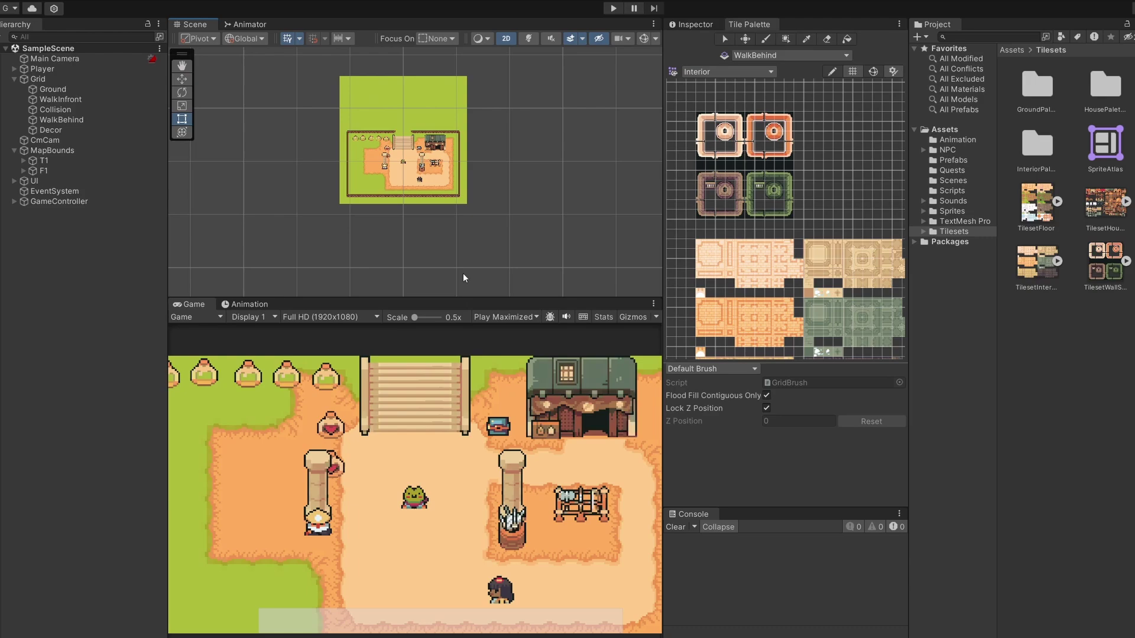
middle_click_drag(463, 273, 384, 187)
scroll(416, 210, "up", 5)
scroll(468, 190, "up", 1)
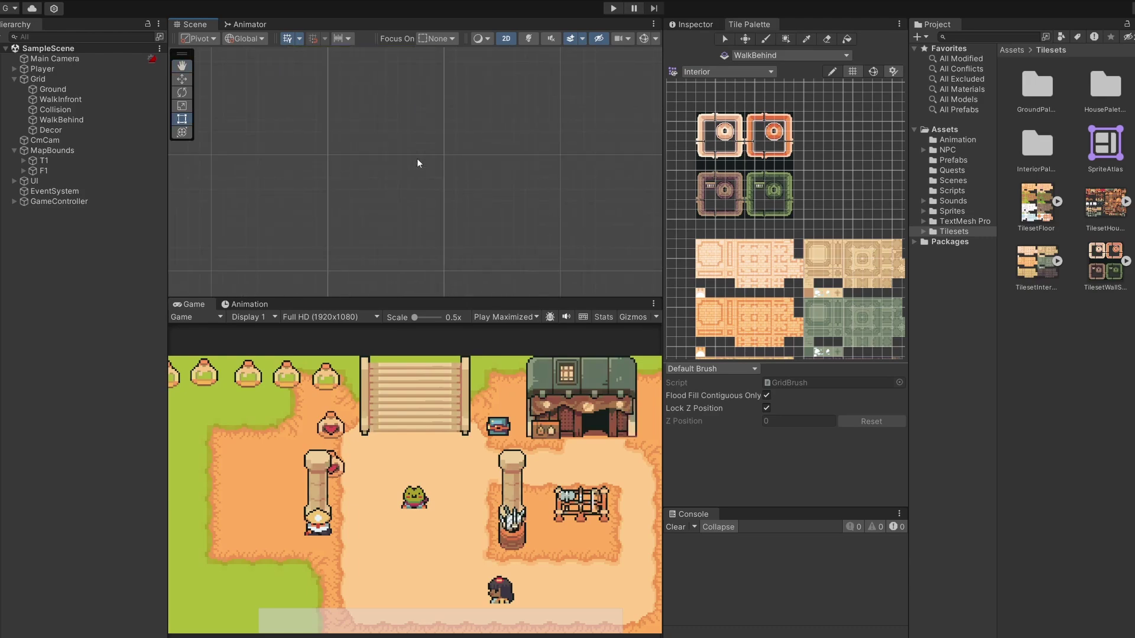
scroll(485, 212, "up", 1)
left_click(775, 55)
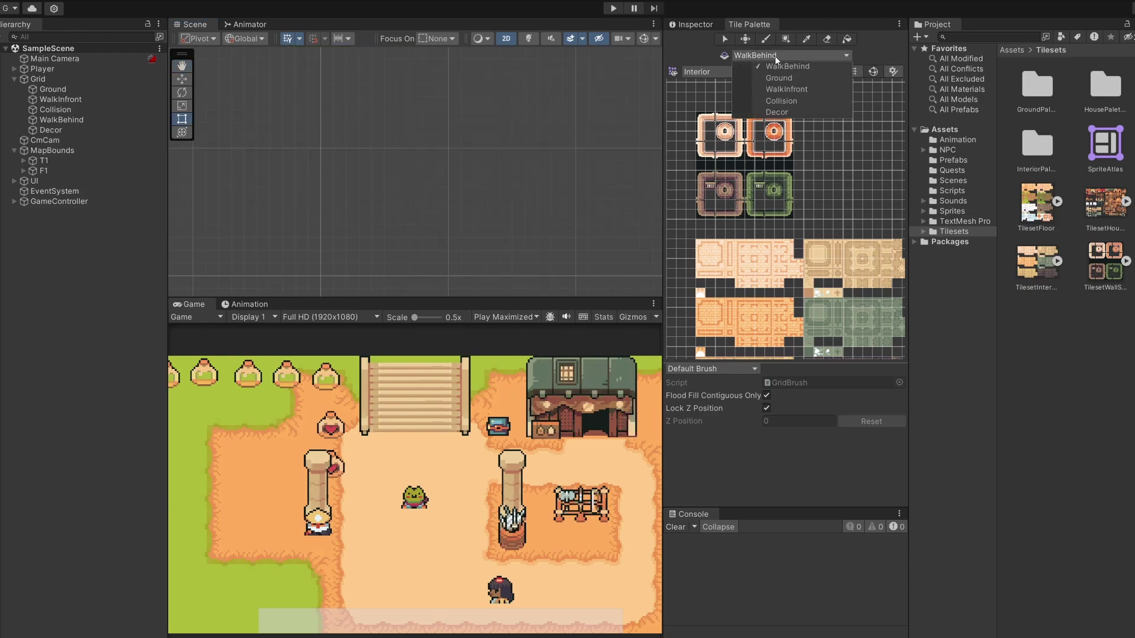
left_click(807, 79)
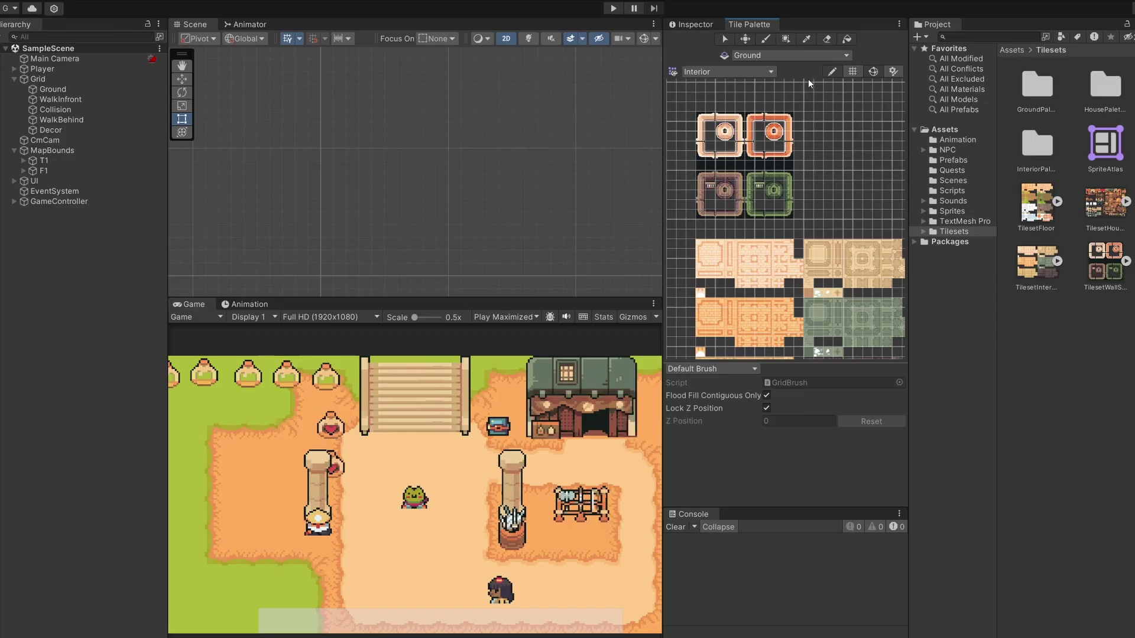
middle_click_drag(831, 274, 798, 211)
scroll(798, 211, "up", 3)
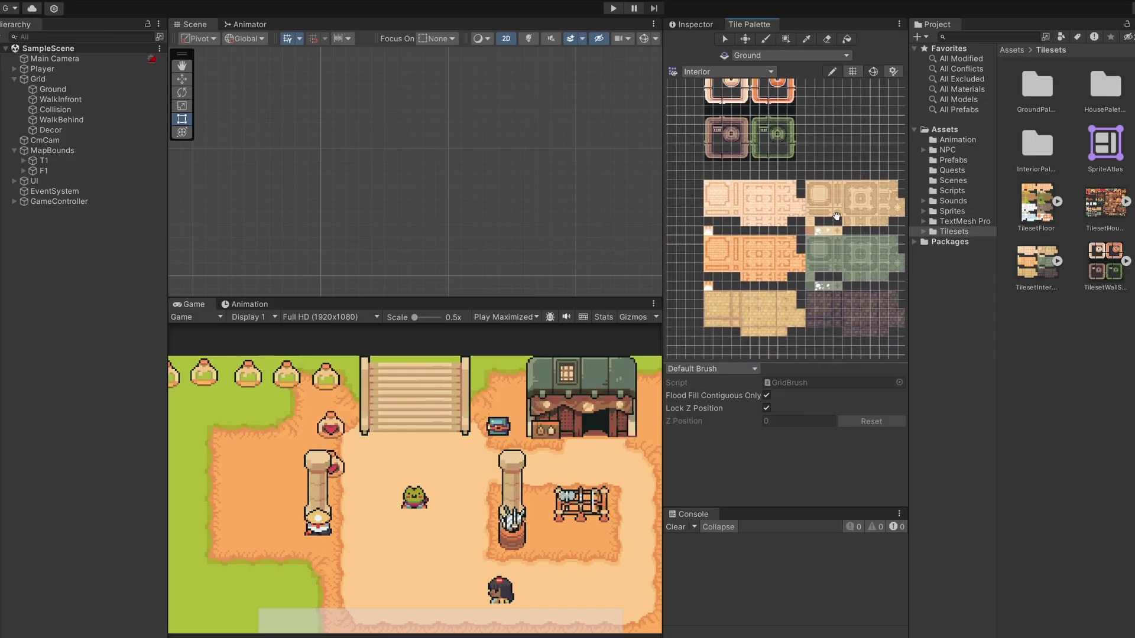
left_click(886, 245)
left_click_drag(828, 229, 874, 272)
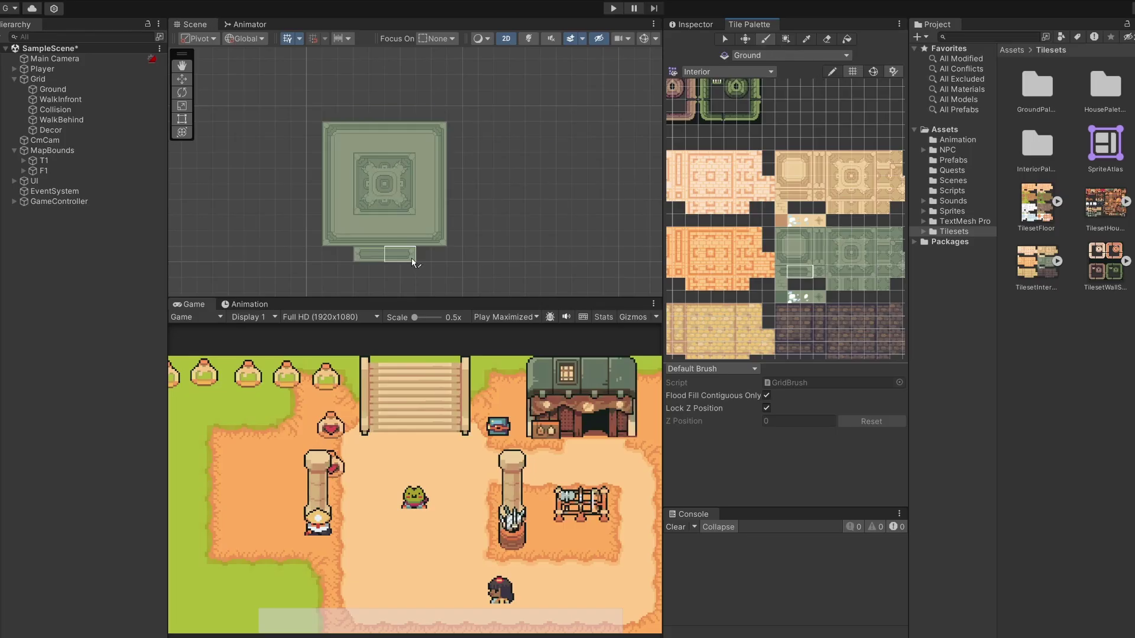
left_click(412, 259)
On the Collision tilemap, paint brown-purple walls around the floor, leaving a gap at the lower entrance
left_click(799, 54)
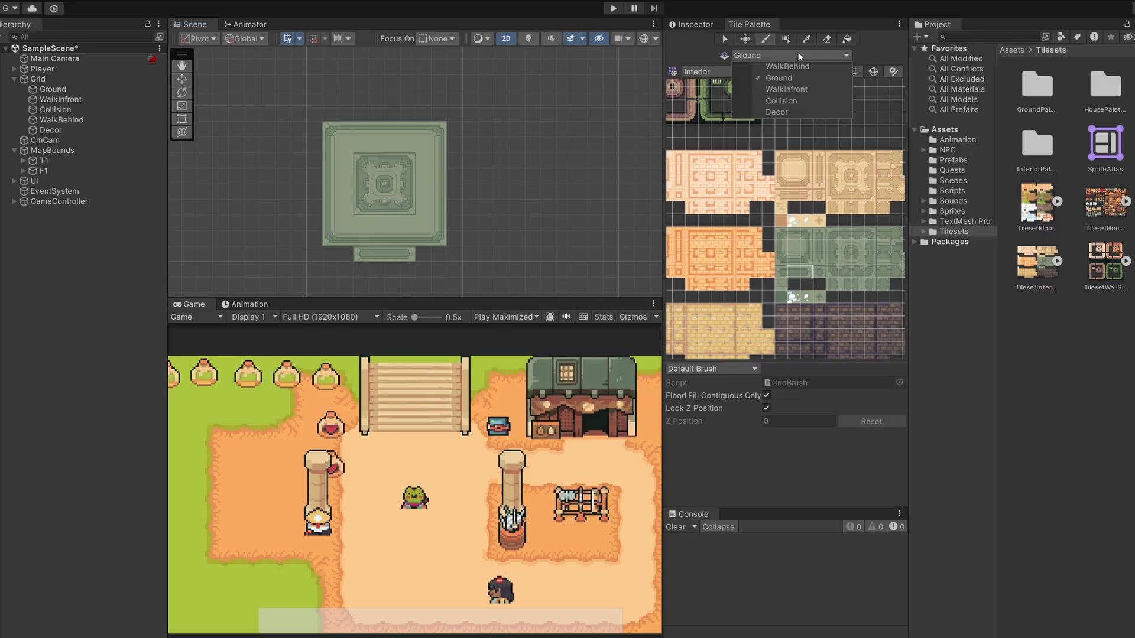
left_click(796, 101)
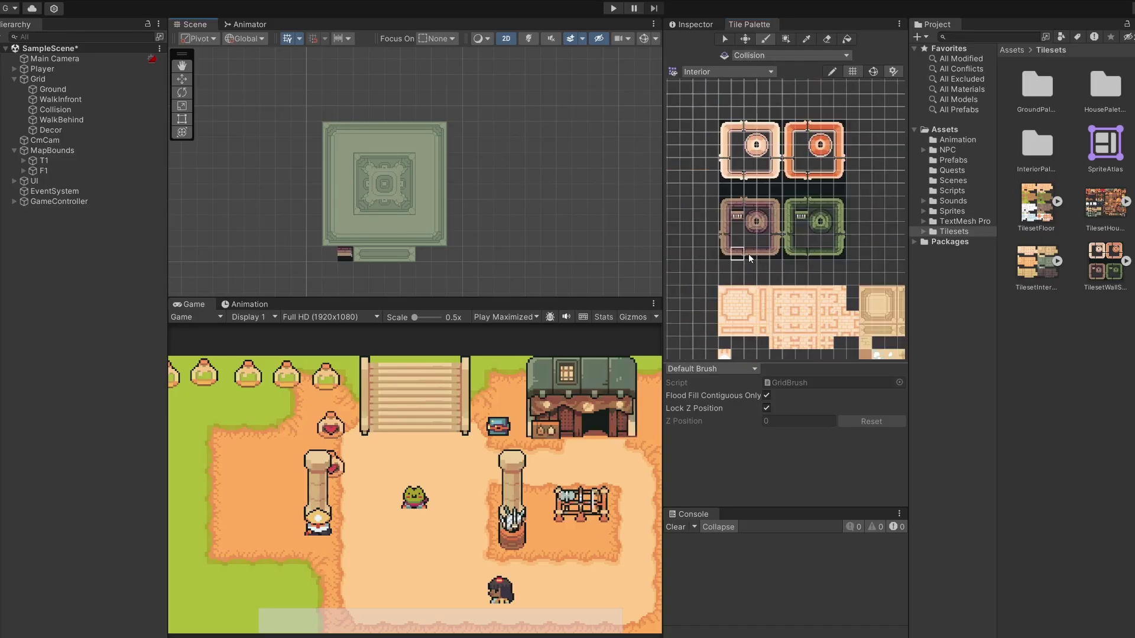
left_click(749, 253)
left_click(428, 254)
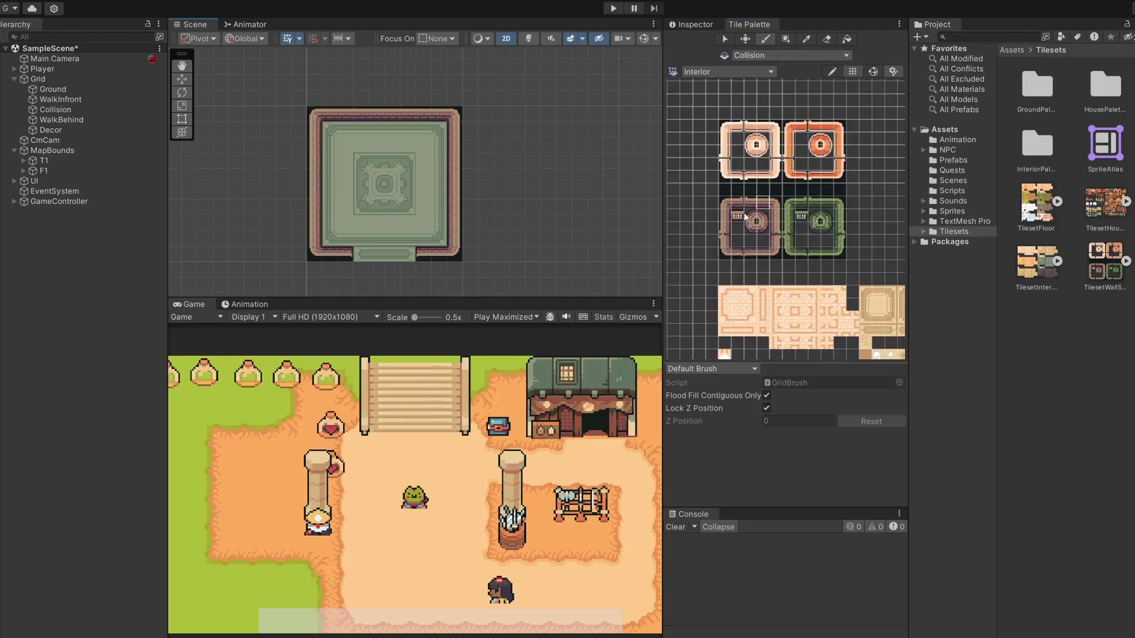
On the Decor tilemap, place two window tiles on the upper wall and one rotated window on each side wall
left_click(738, 219)
left_click(769, 55)
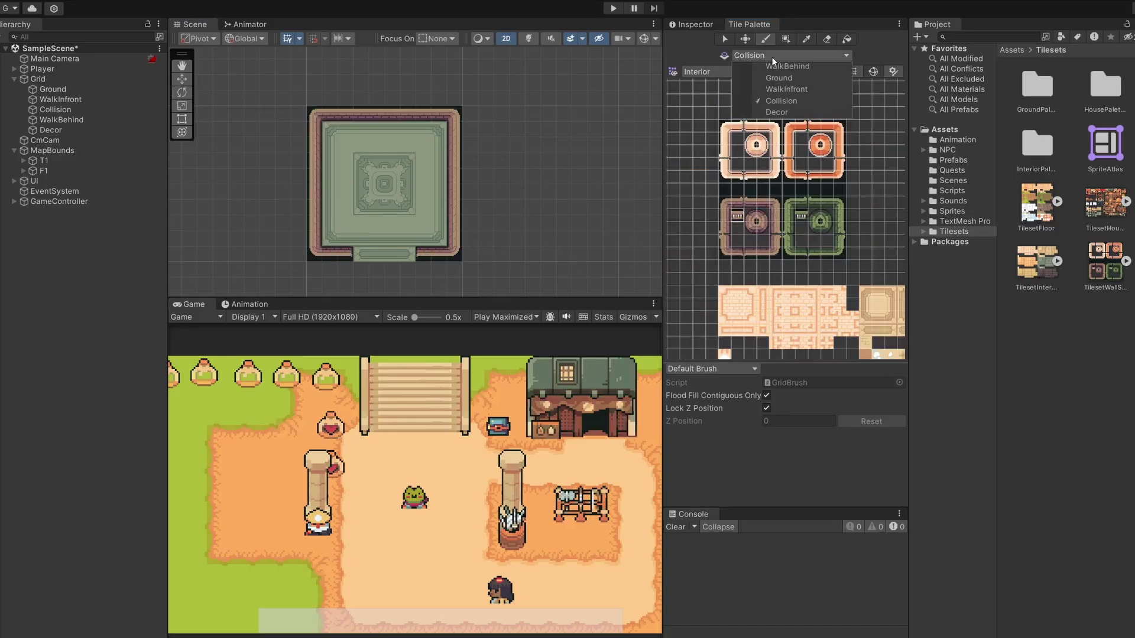
left_click(788, 114)
left_click(345, 115)
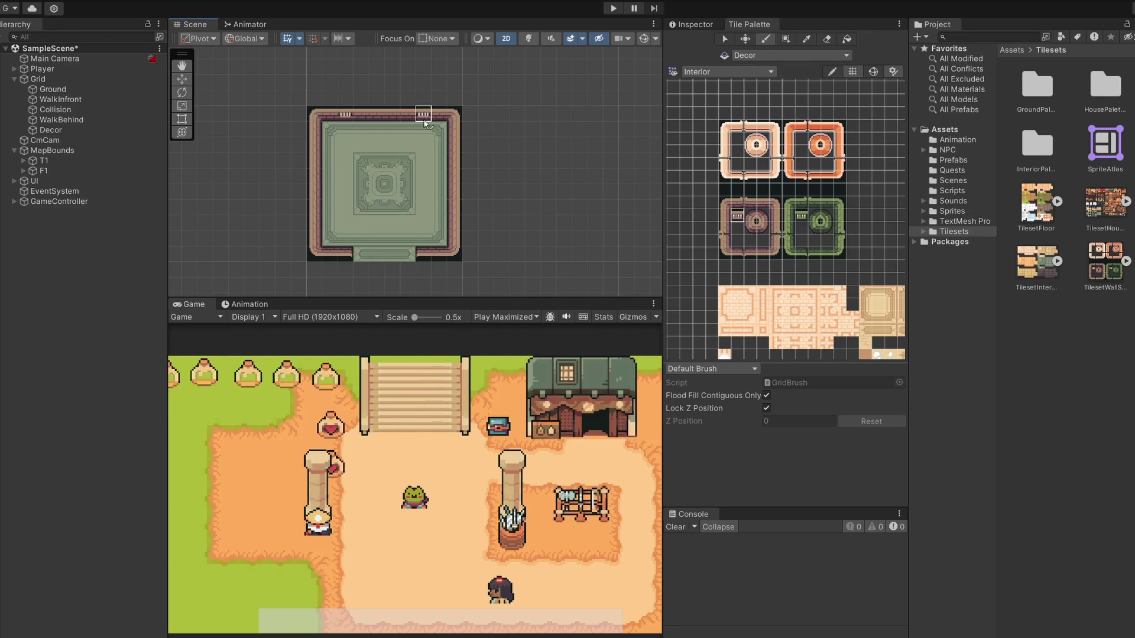
left_click(426, 122)
key("bracketright")
left_click(454, 191)
left_click(315, 191)
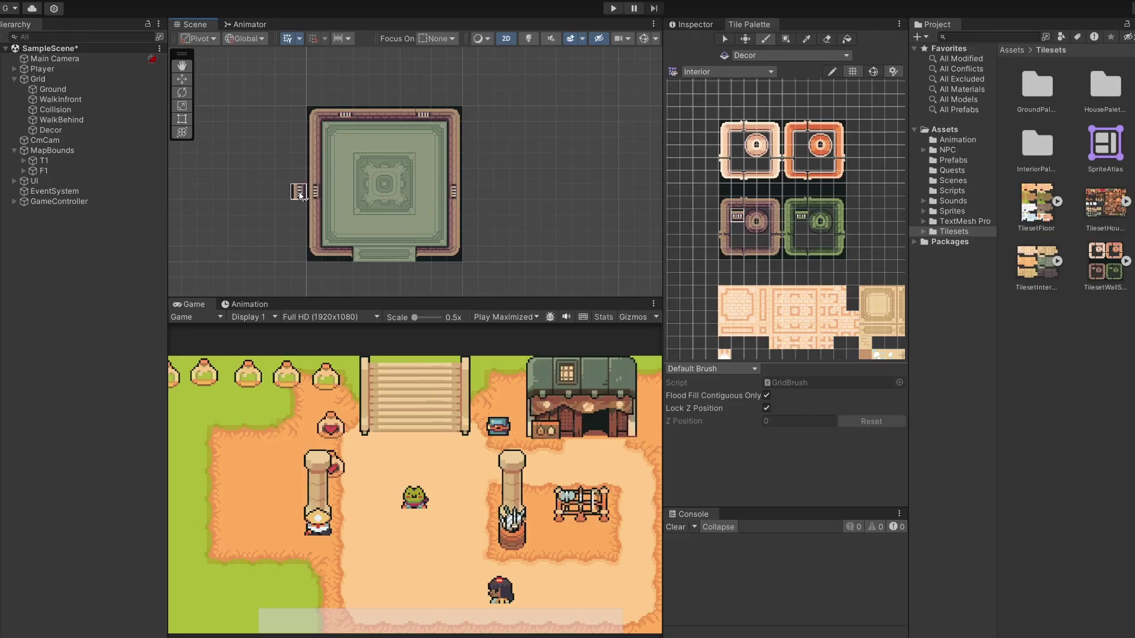
Furnish the room with a table near the upper wall and a barrel in the lower-right corner from the Houses palette
left_click(764, 69)
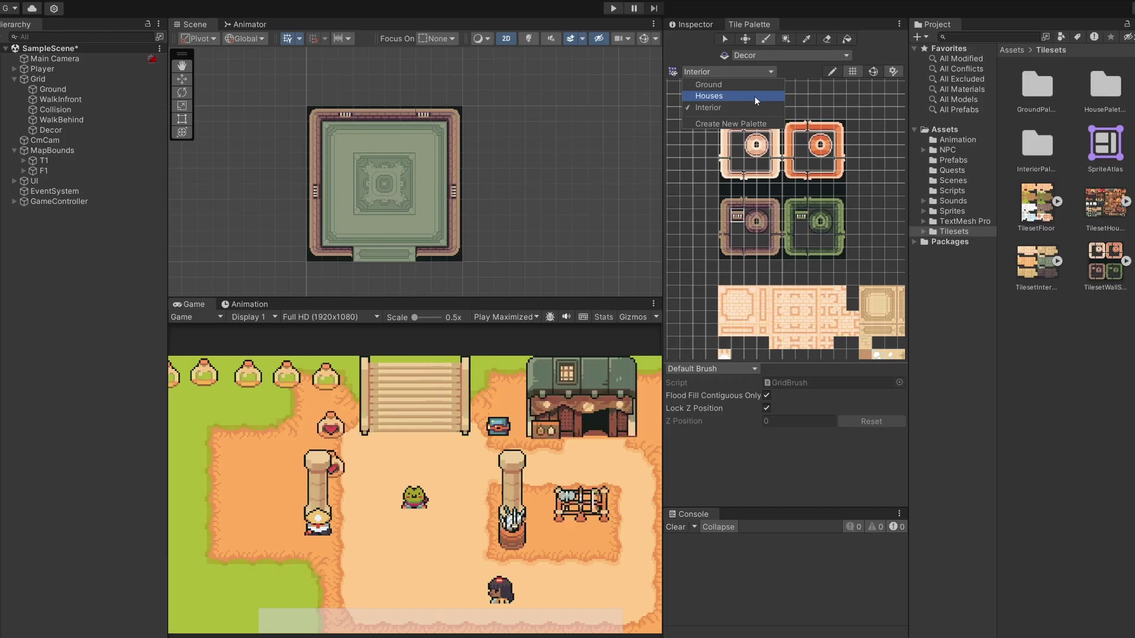
left_click(754, 96)
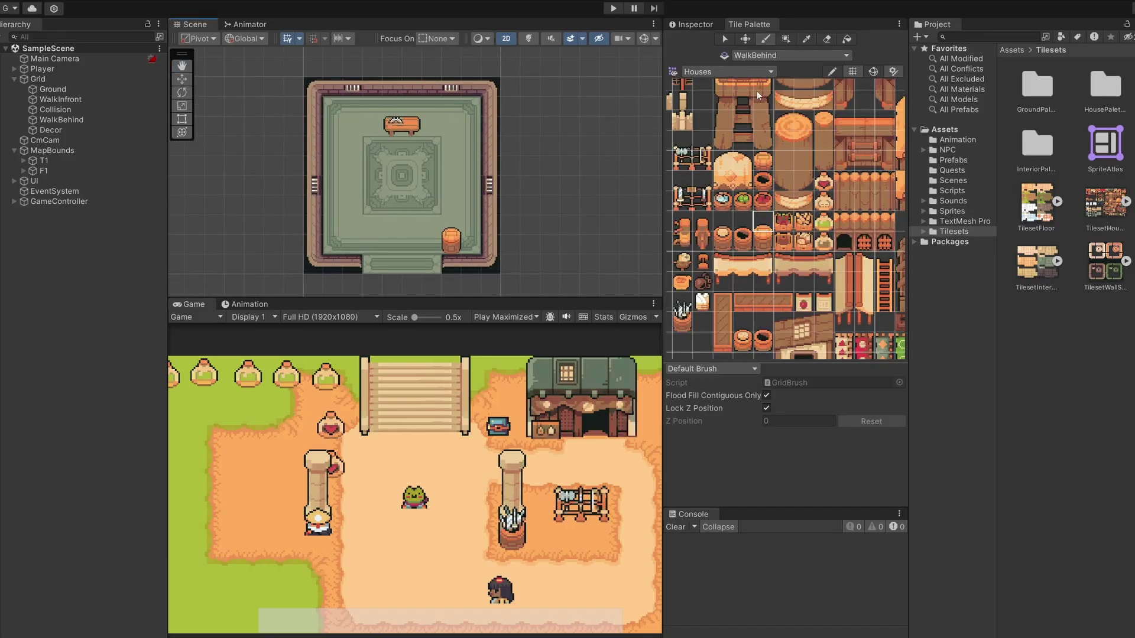
Inspect the Polygon Collider 2D settings of the T1 and F1 map bounds around the outdoor area
left_click(702, 25)
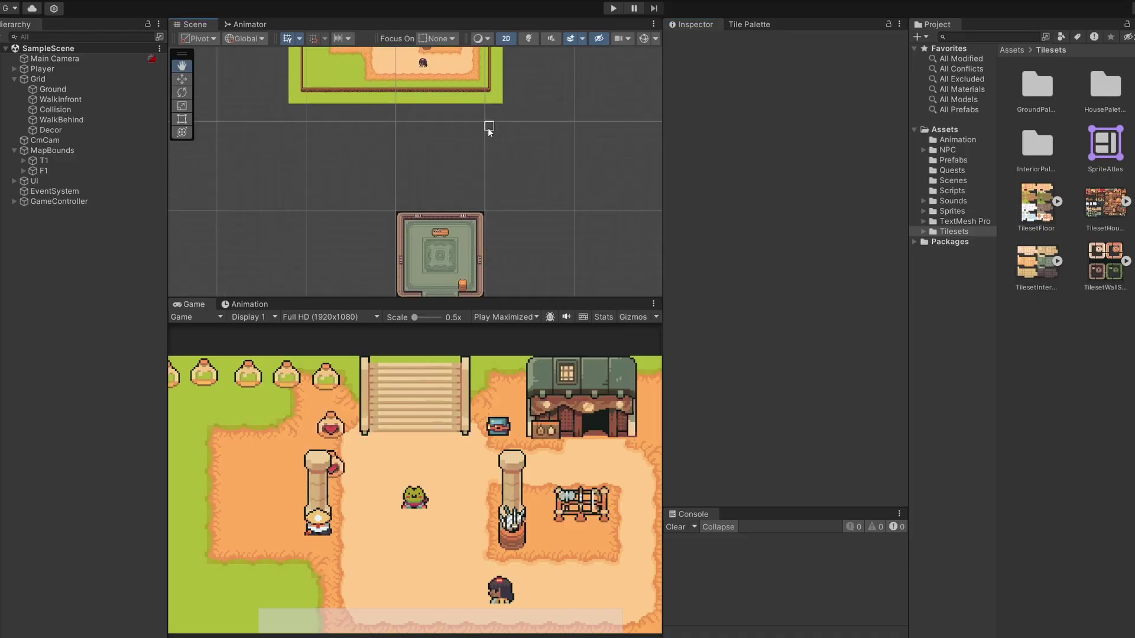
middle_click_drag(433, 137, 463, 284)
double_click(19, 161)
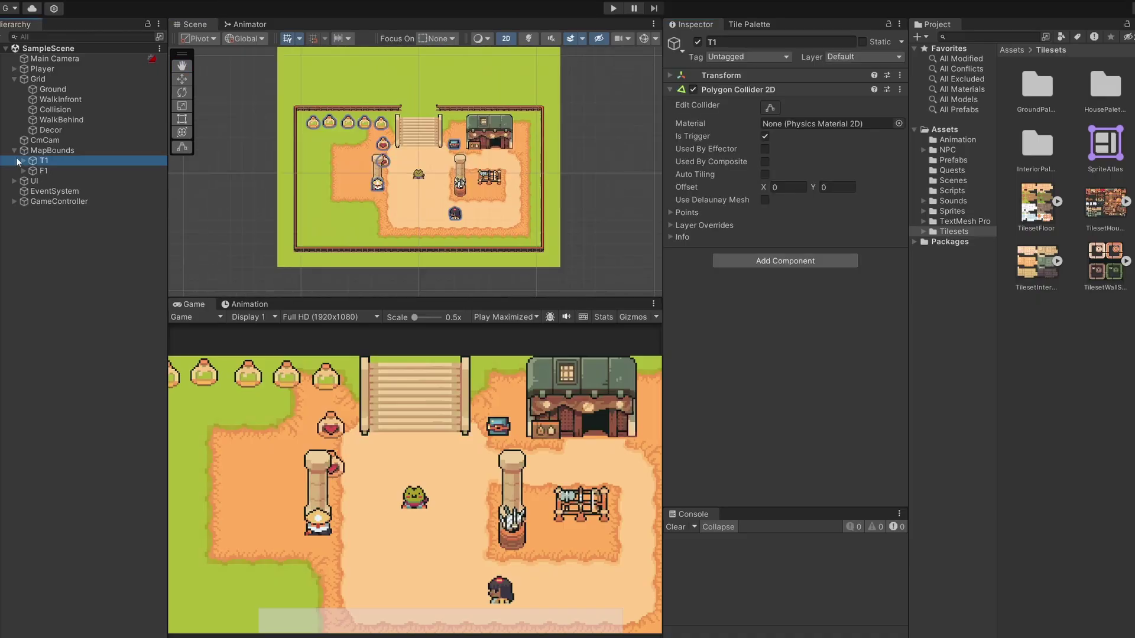
left_click(15, 79)
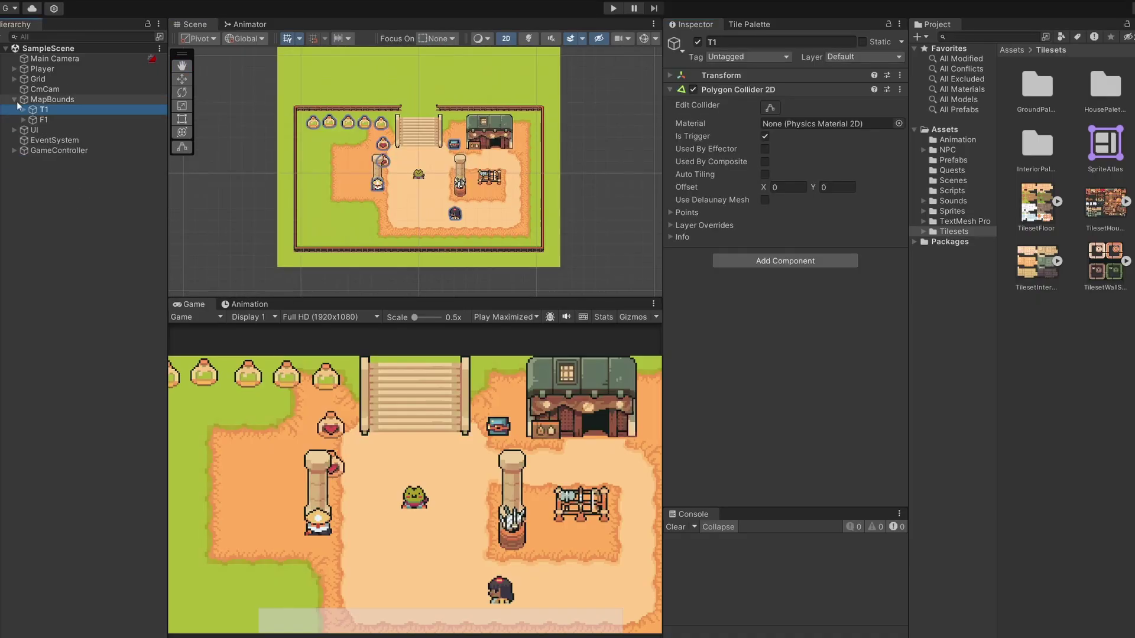
left_click(47, 119)
left_click_drag(278, 138, 289, 149)
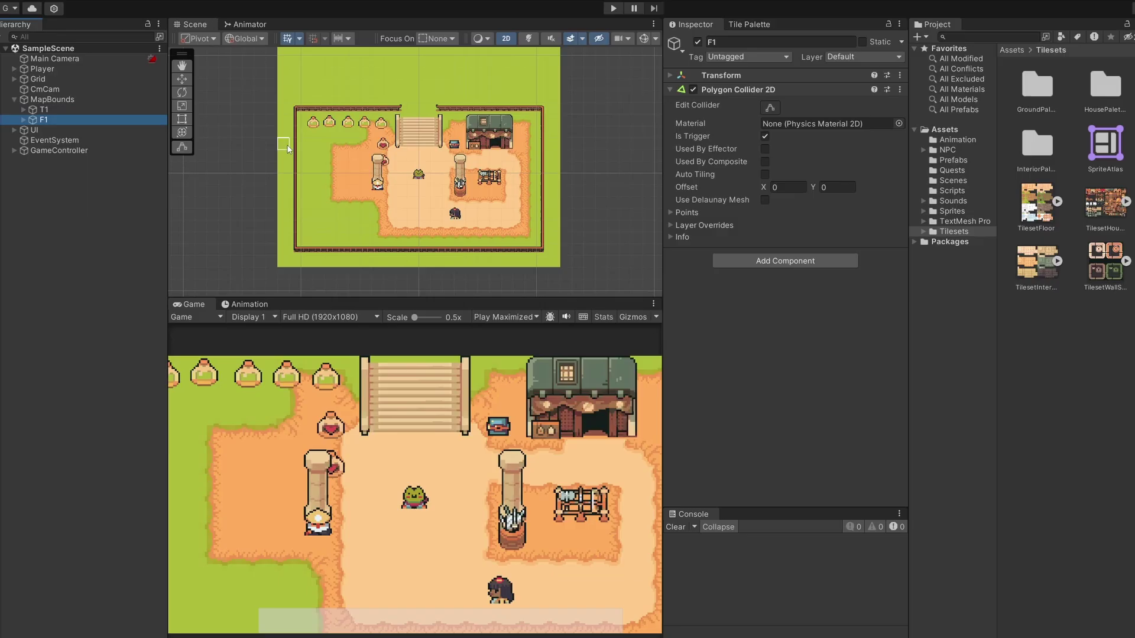
Examine the collider outlines of the F1 and T1 map bounds in the scene
key("f")
left_click(770, 107)
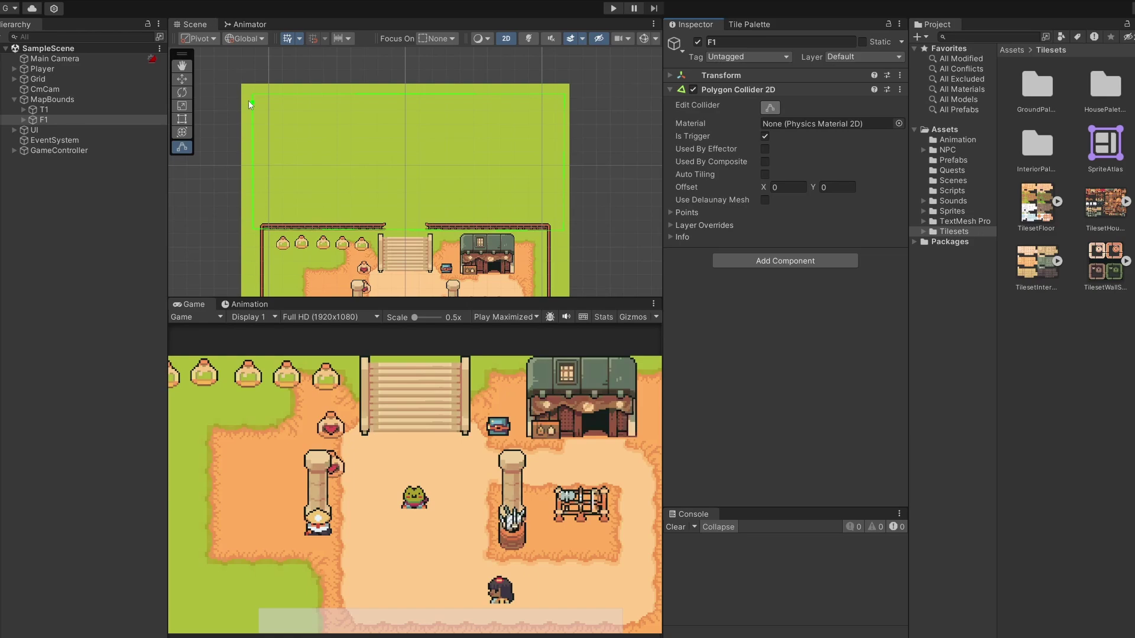
double_click(111, 108)
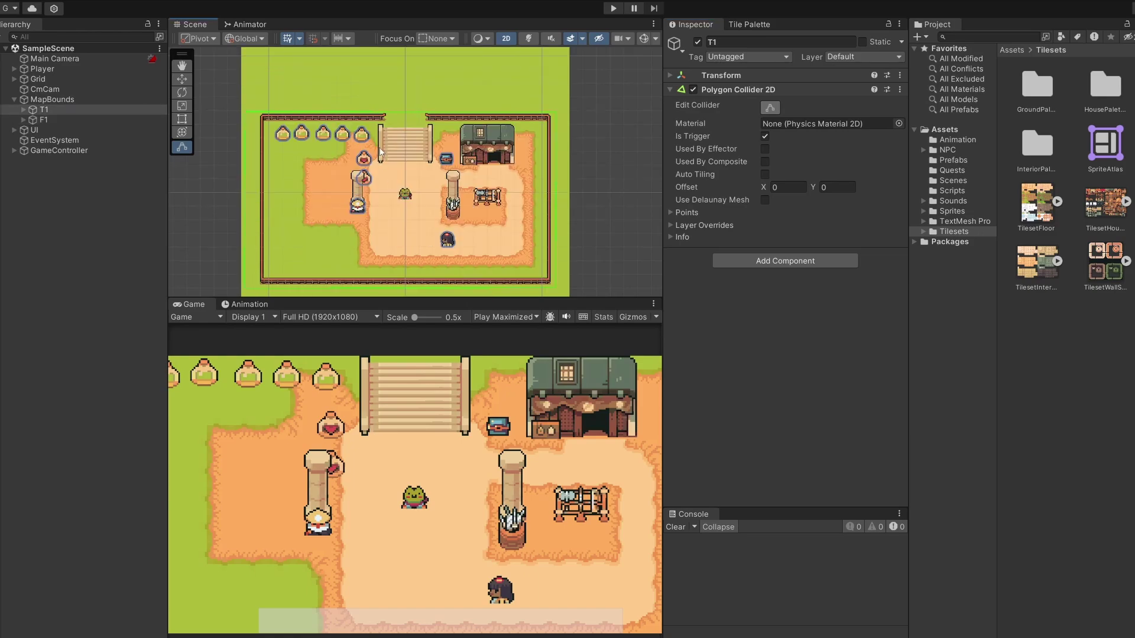
Examine the Box Collider 2D and Map Transition settings of F1_Waypoint under T1 and T1_Waypoint under F1
left_click(22, 111)
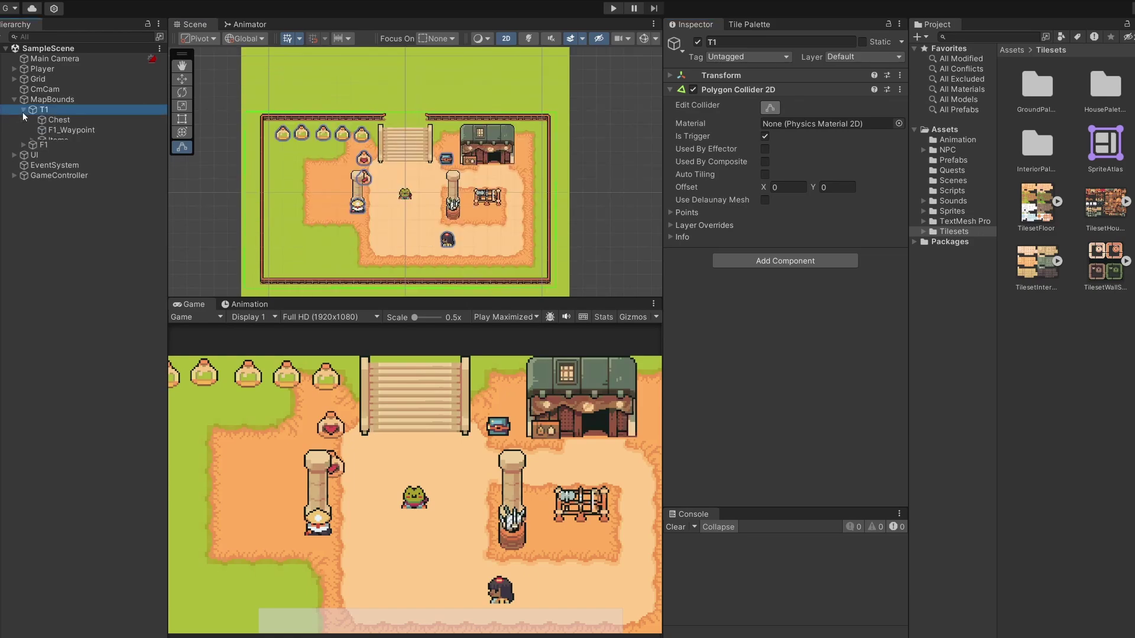
double_click(88, 129)
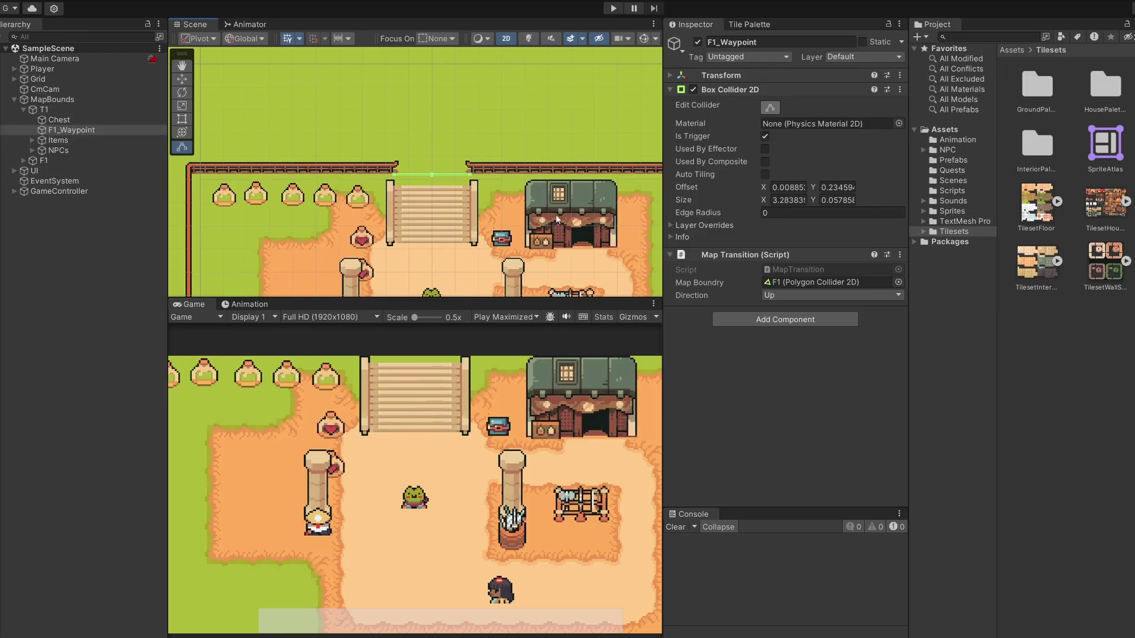
left_click(24, 109)
left_click(24, 119)
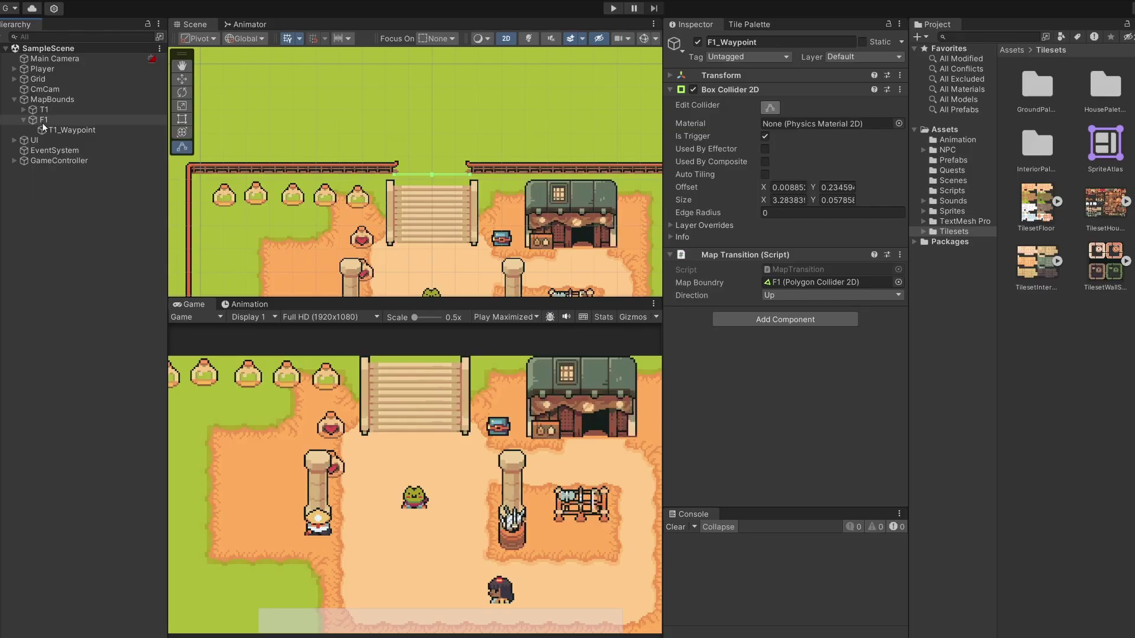
left_click(52, 130)
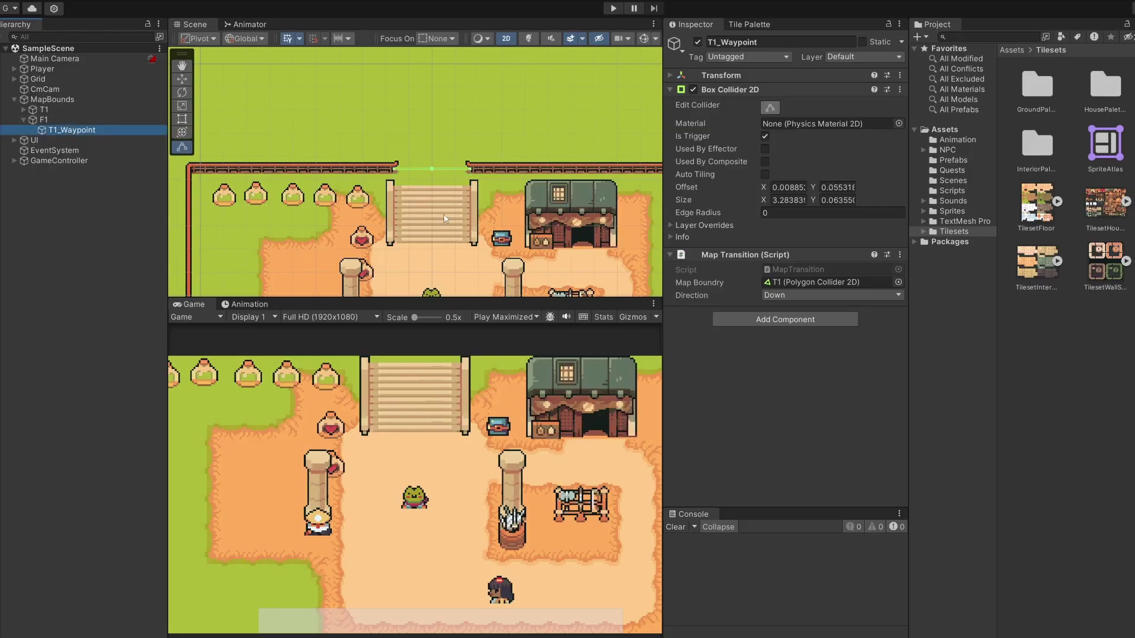
Create an empty child object under MapBounds and name it B1
double_click(82, 100)
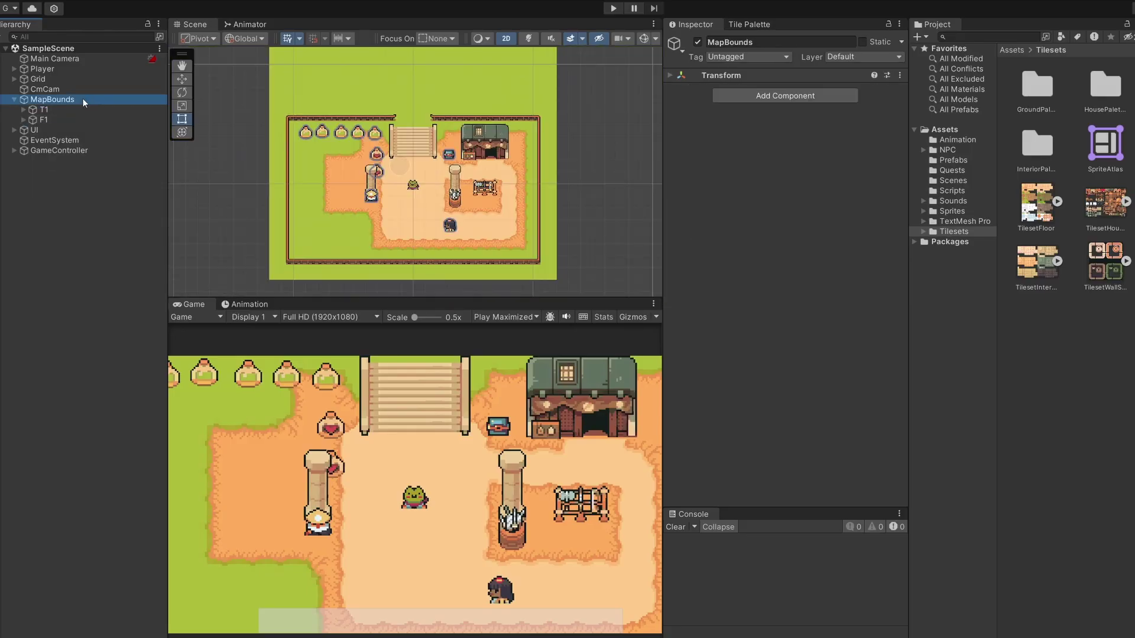
right_click(82, 98)
left_click(161, 262)
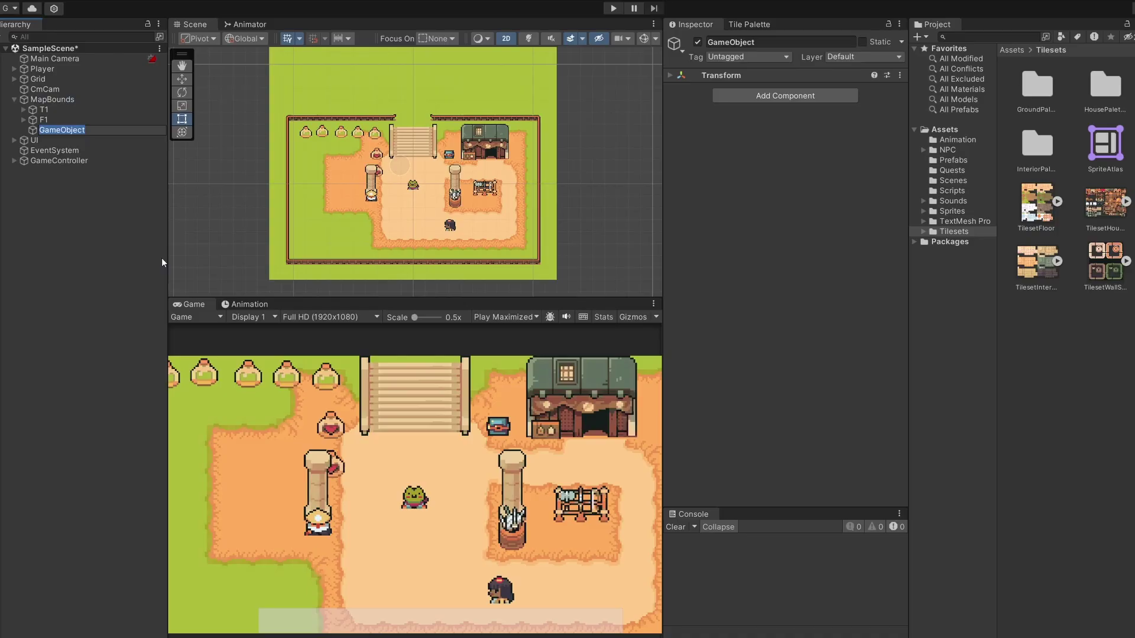
key("BackSpace")
type("T1")
type("_")
type("1")
key("BackSpace")
type("B1")
key("BackSpace")
key("BackSpace")
key("BackSpace")
key("BackSpace")
key("BackSpace")
type("B1")
Rename the B1 map bounds object to T1_B1
left_click(744, 42)
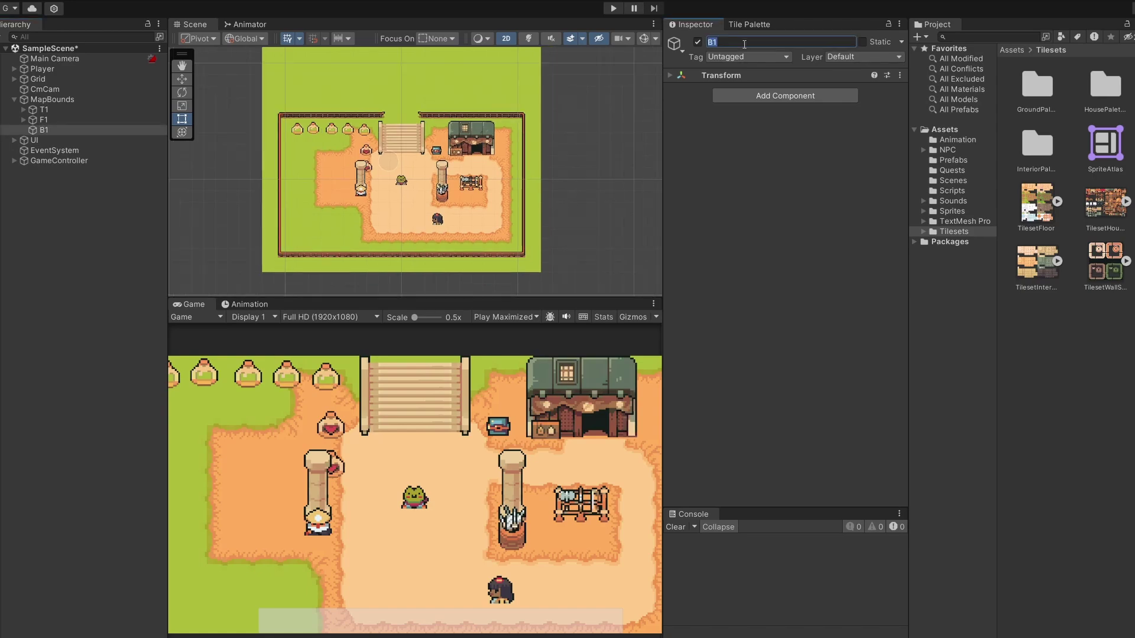
type("T1_B1")
key("Return")
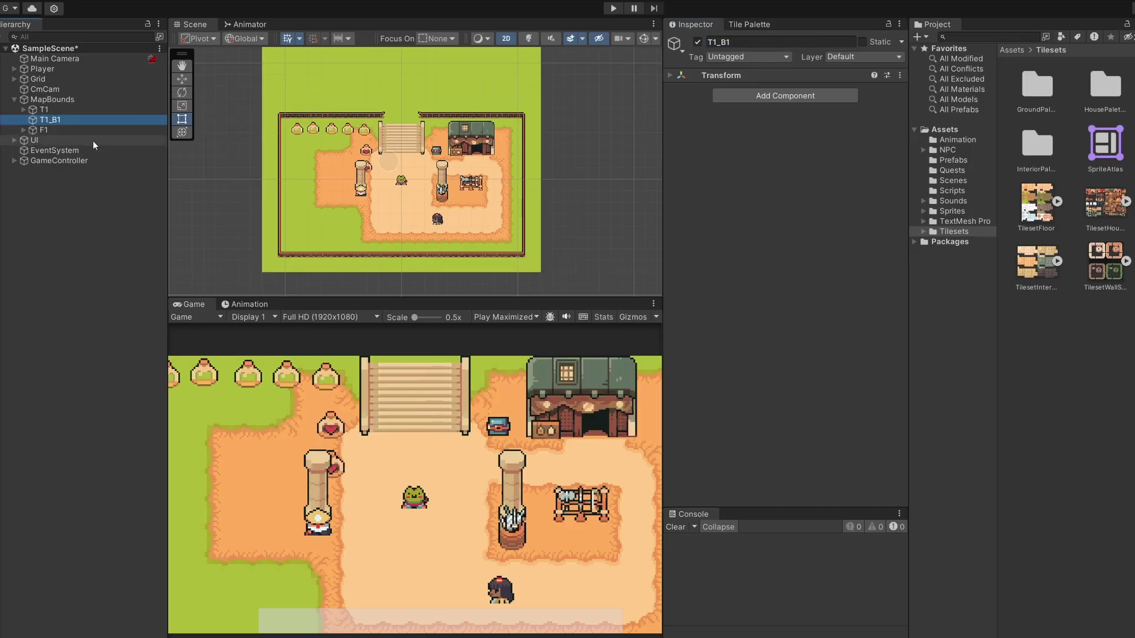
Assign an orange diamond icon to the T1_B1 object
left_click(181, 80)
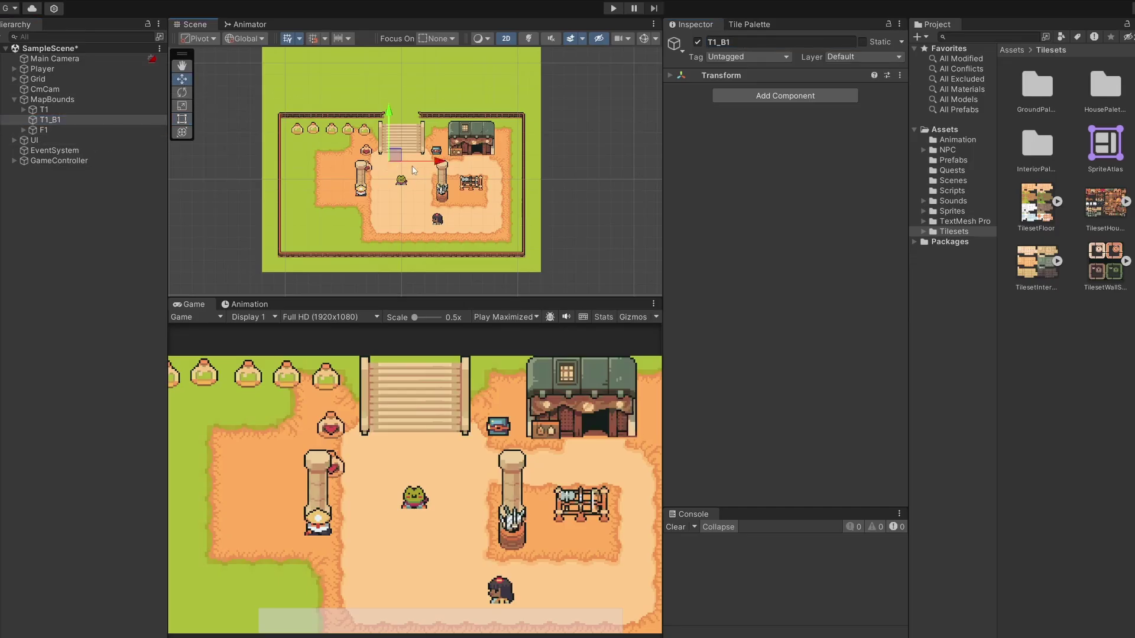
left_click(675, 45)
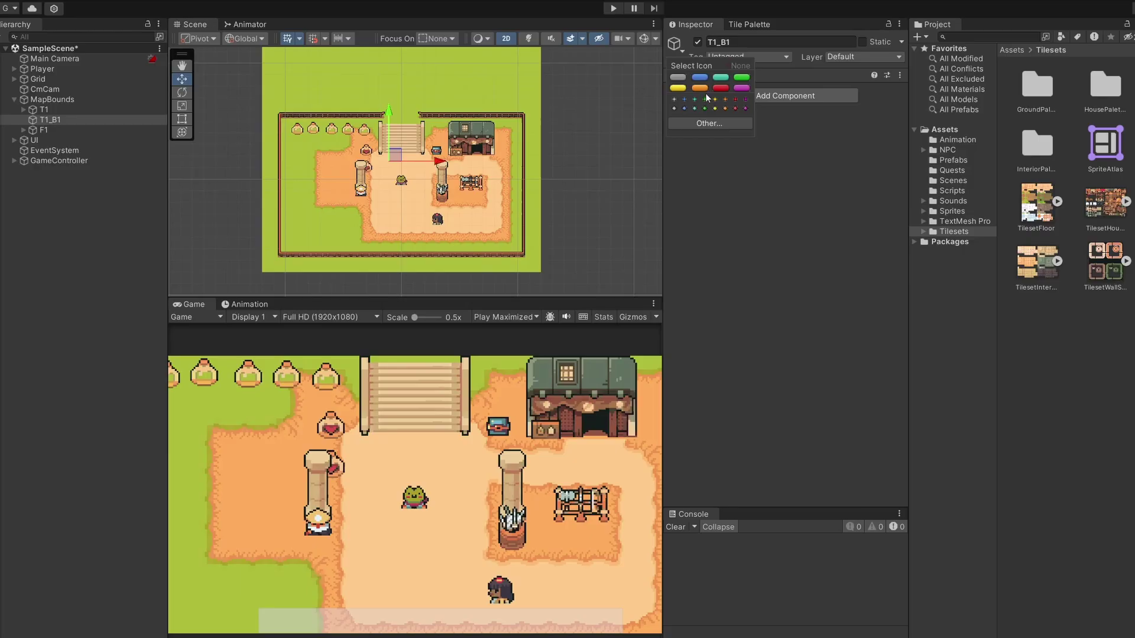
left_click(735, 109)
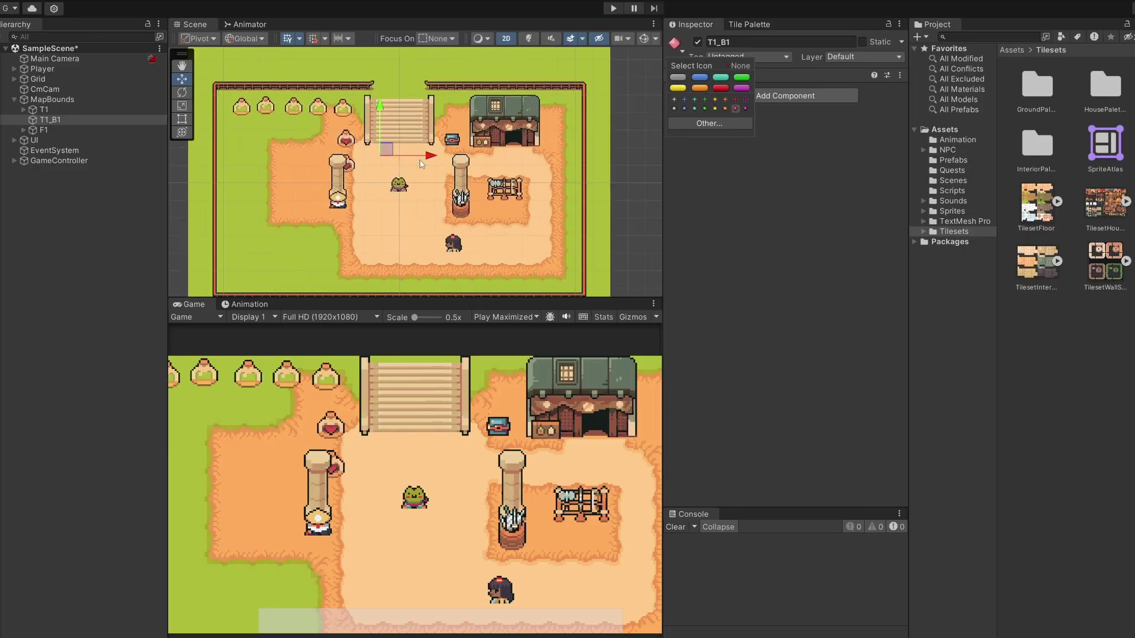
left_click(725, 109)
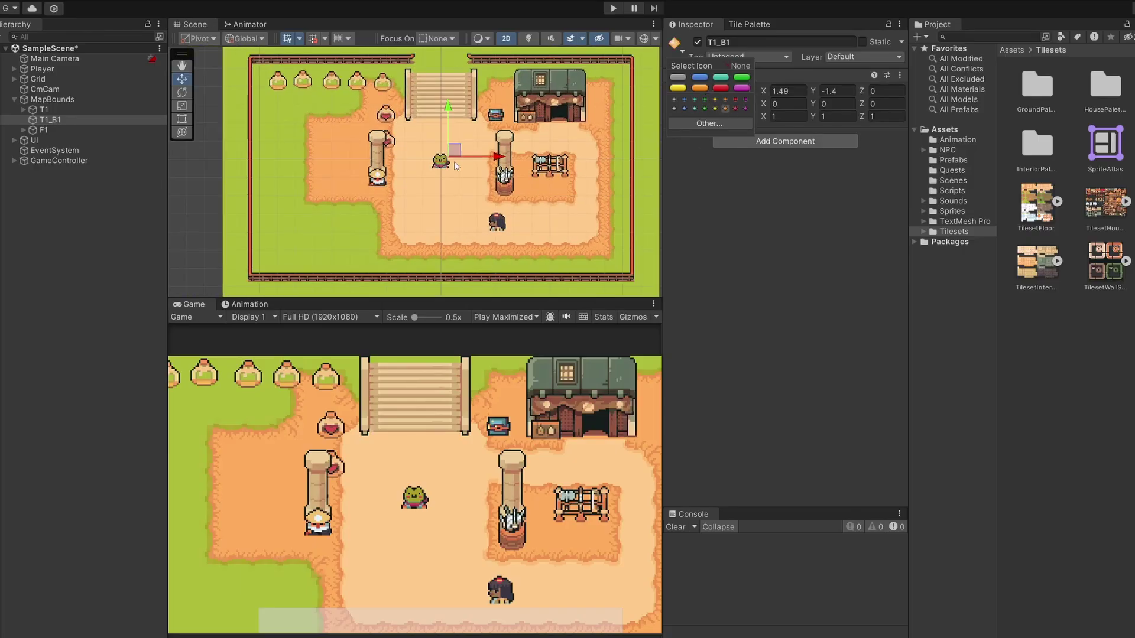
Show gizmos in the scene and move T1_B1 to the middle of the interior room, about X 6.1, Y -26.53
left_click(644, 39)
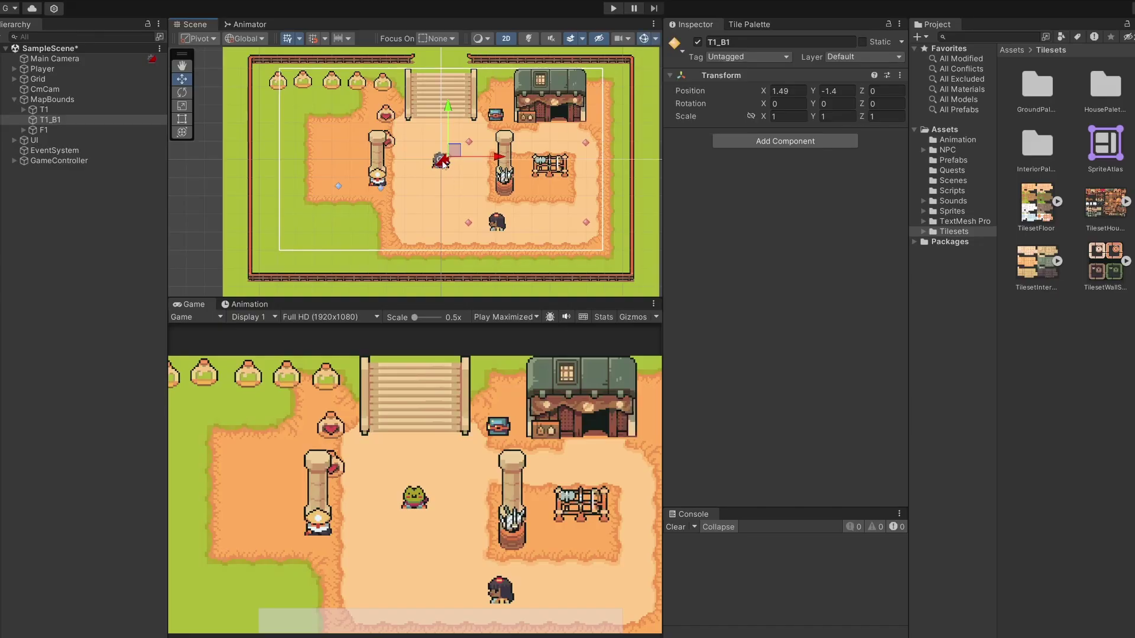
left_click_drag(455, 150, 467, 232)
scroll(467, 233, "up", 3)
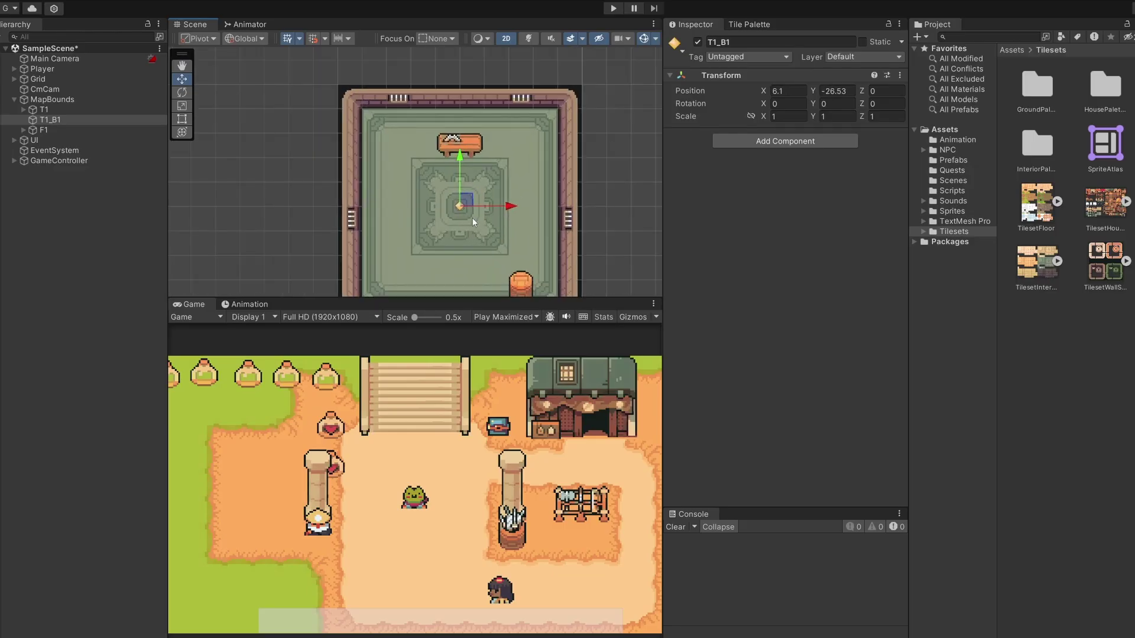
Add a Polygon Collider 2D to T1_B1 and set its path size to 4 points
left_click(727, 143)
type("polygon")
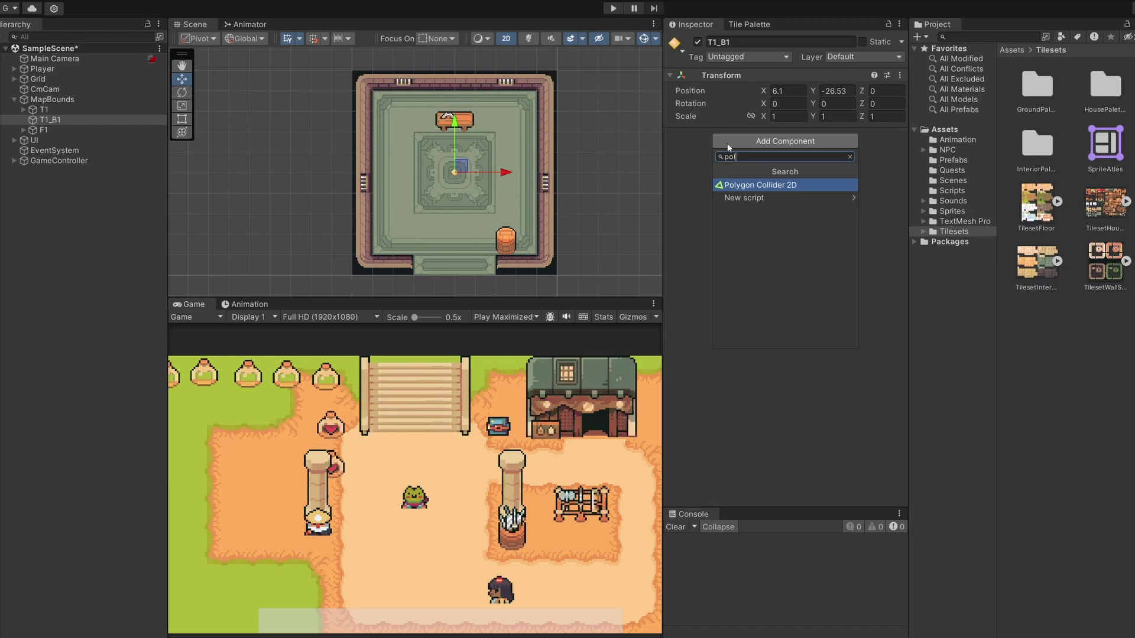
left_click(760, 185)
left_click(668, 258)
left_click(826, 311)
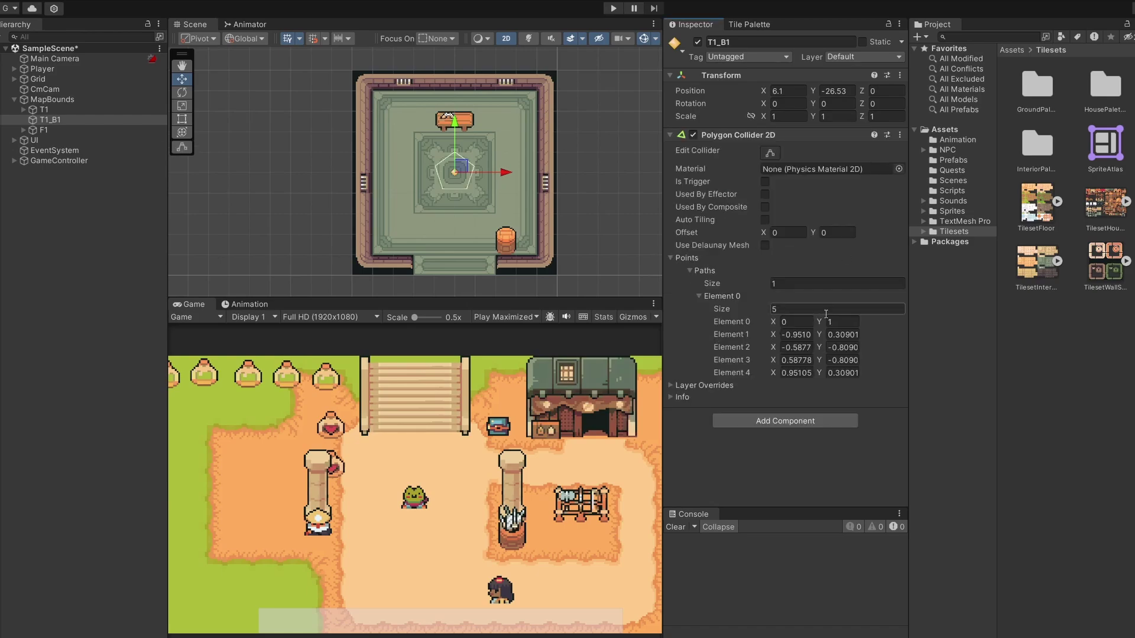
type("4")
key("Return")
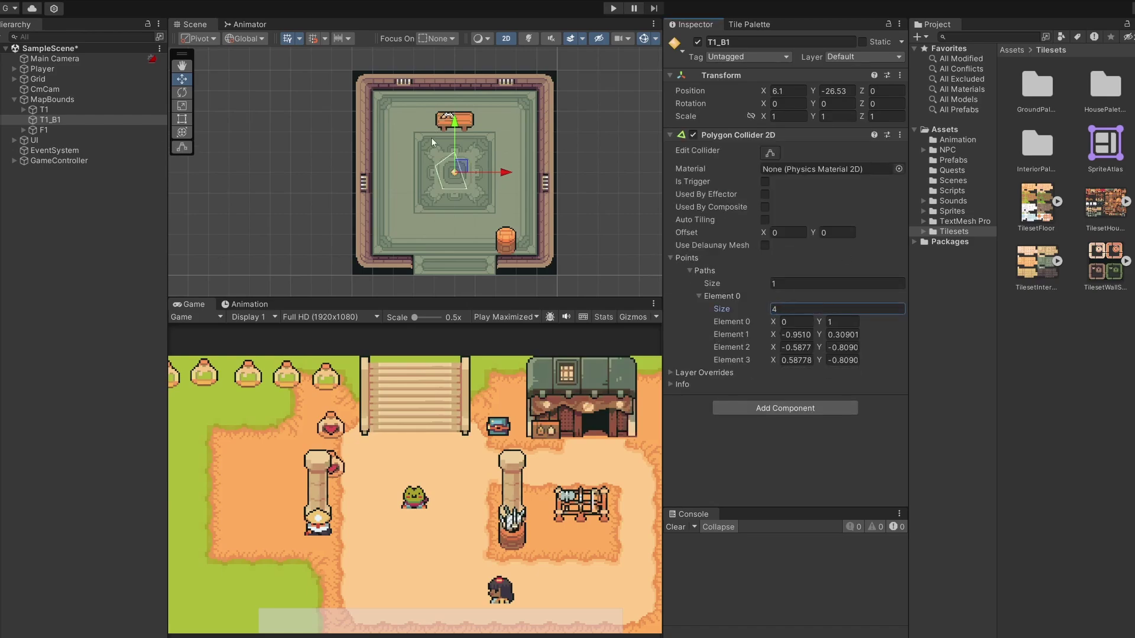
Reshape T1_B1's polygon collider into a square just outside the room's outer walls, about 10.4 by 10.4 units
left_click(770, 153)
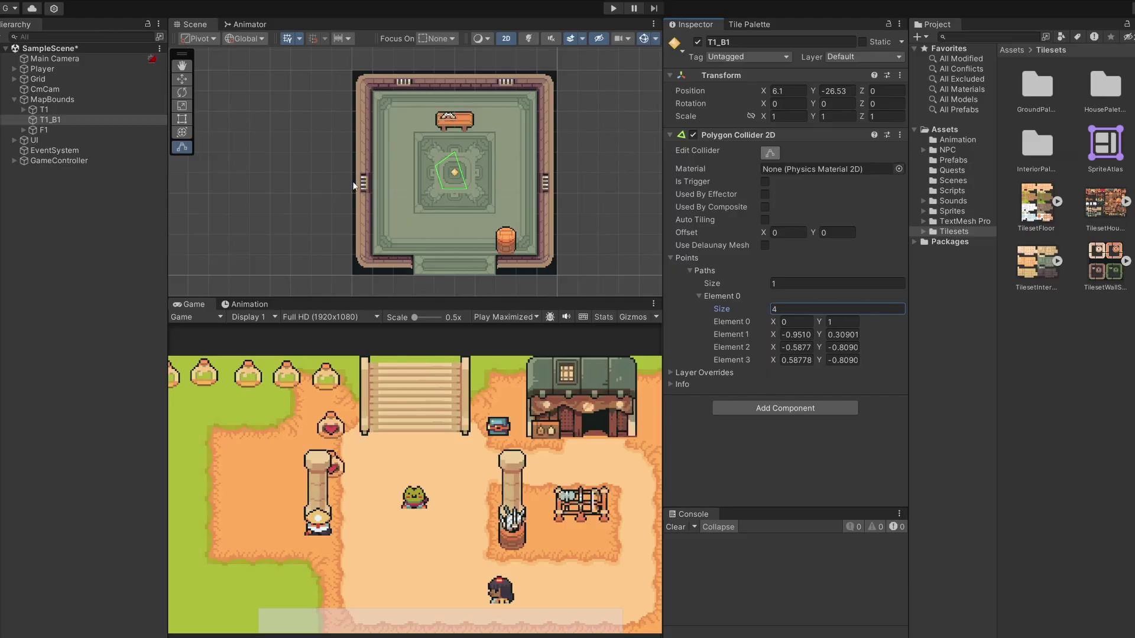
left_click_drag(437, 167, 352, 68)
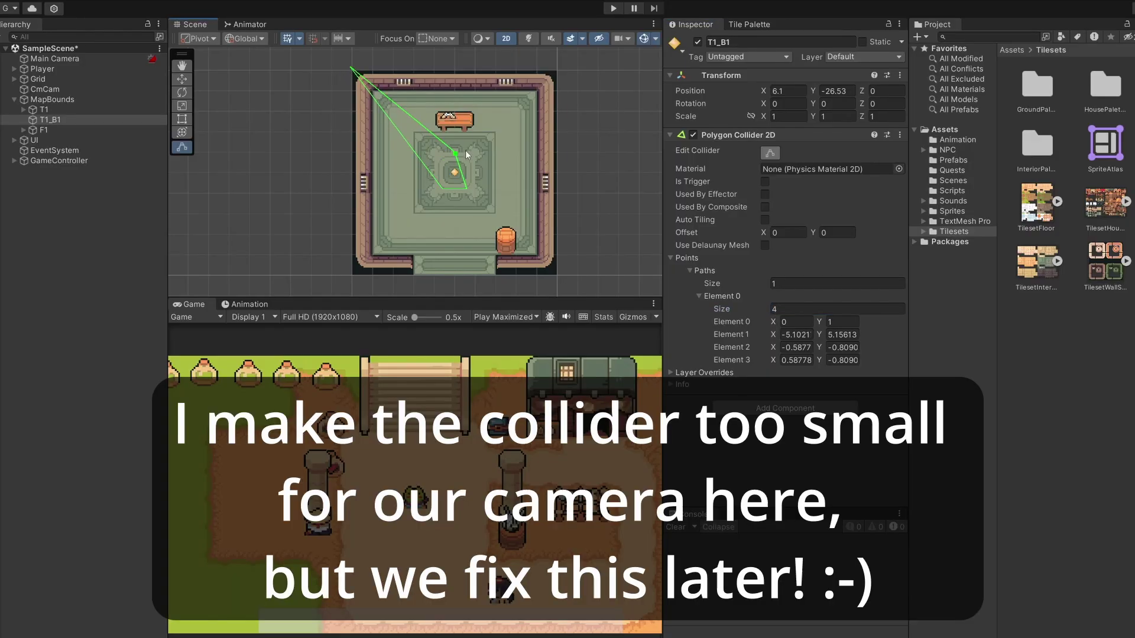
left_click_drag(455, 152, 563, 68)
left_click_drag(466, 188, 560, 281)
left_click_drag(443, 188, 349, 277)
key("w")
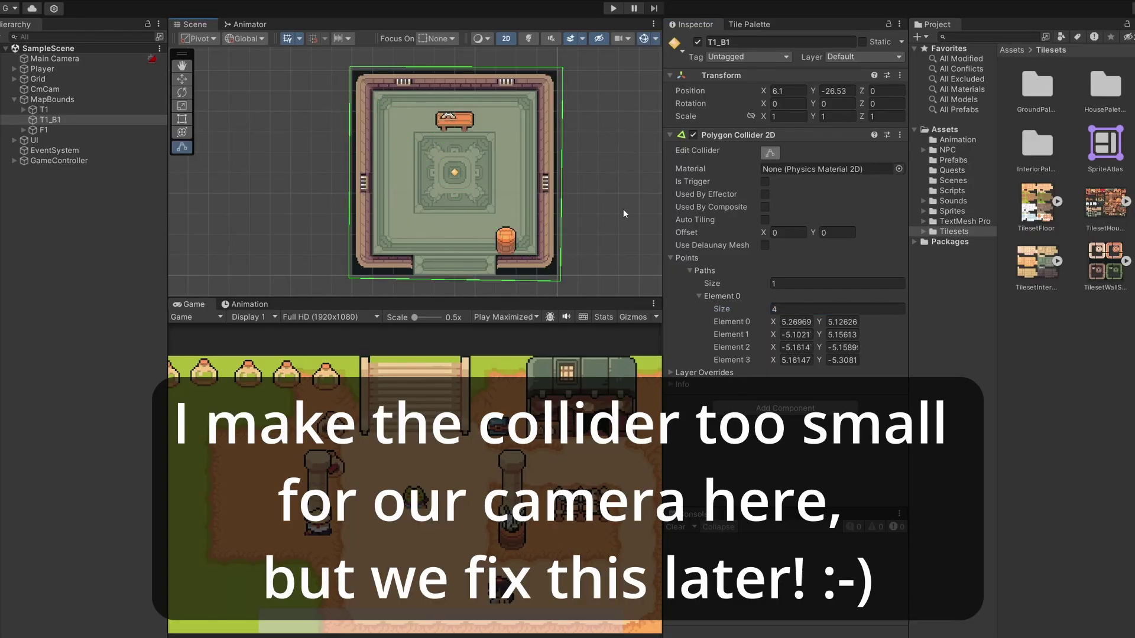
key("ctrl+s")
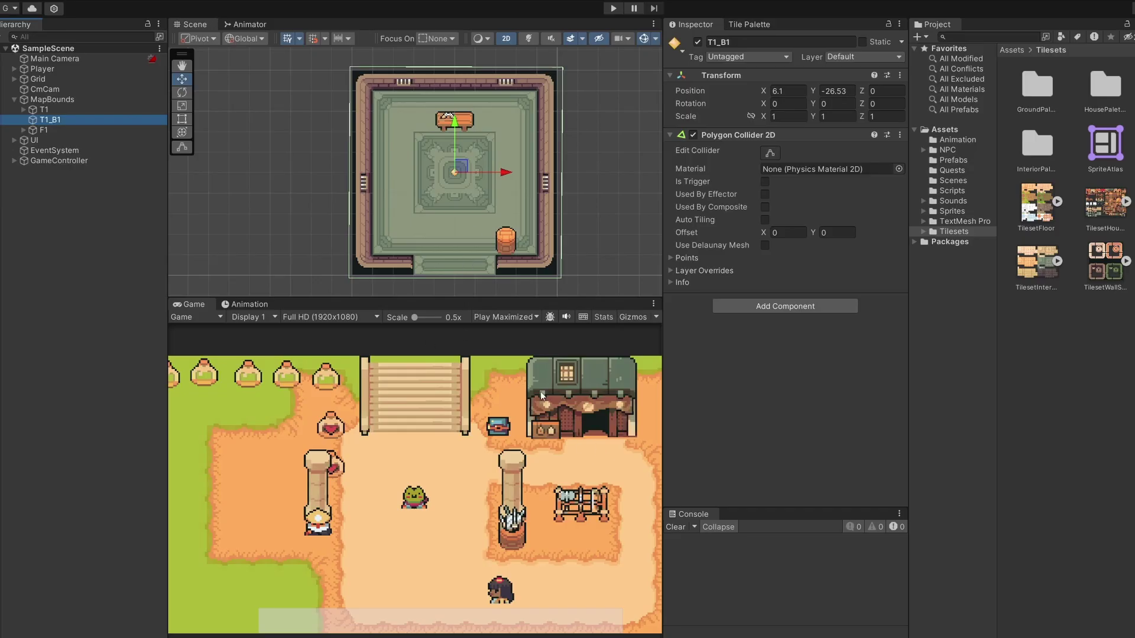
Create an empty child object under T1 and name it T1_B1_Waypoint
double_click(36, 112)
scroll(358, 145, "up", 7)
middle_click_drag(551, 144, 590, 149)
scroll(590, 148, "up", 2)
left_click(25, 111)
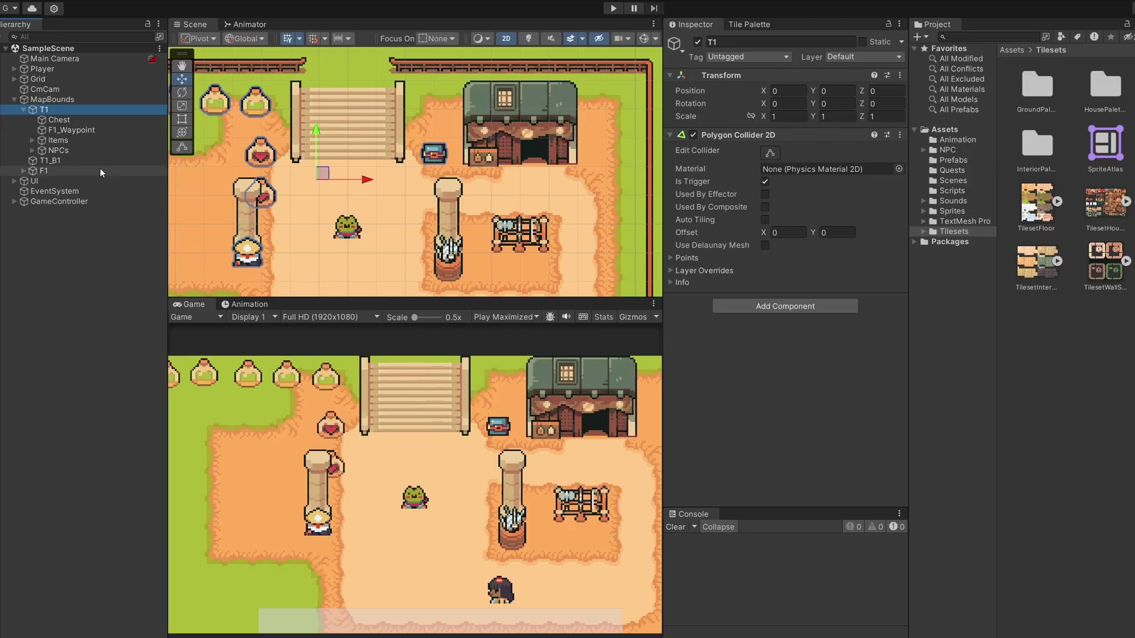
right_click(70, 109)
left_click(130, 260)
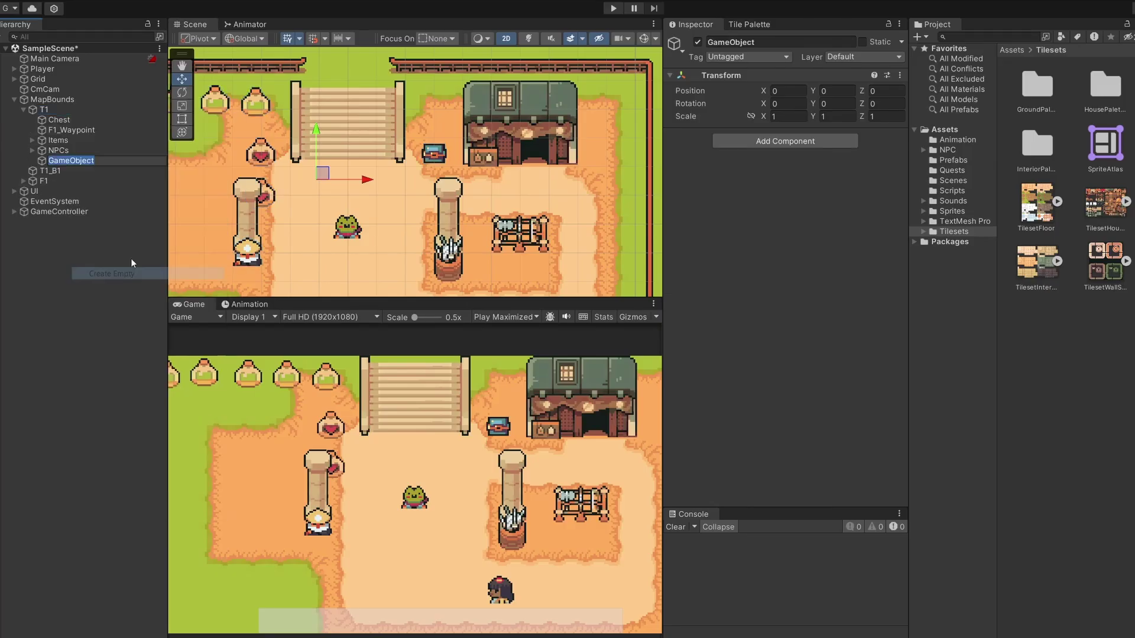
type("T1_")
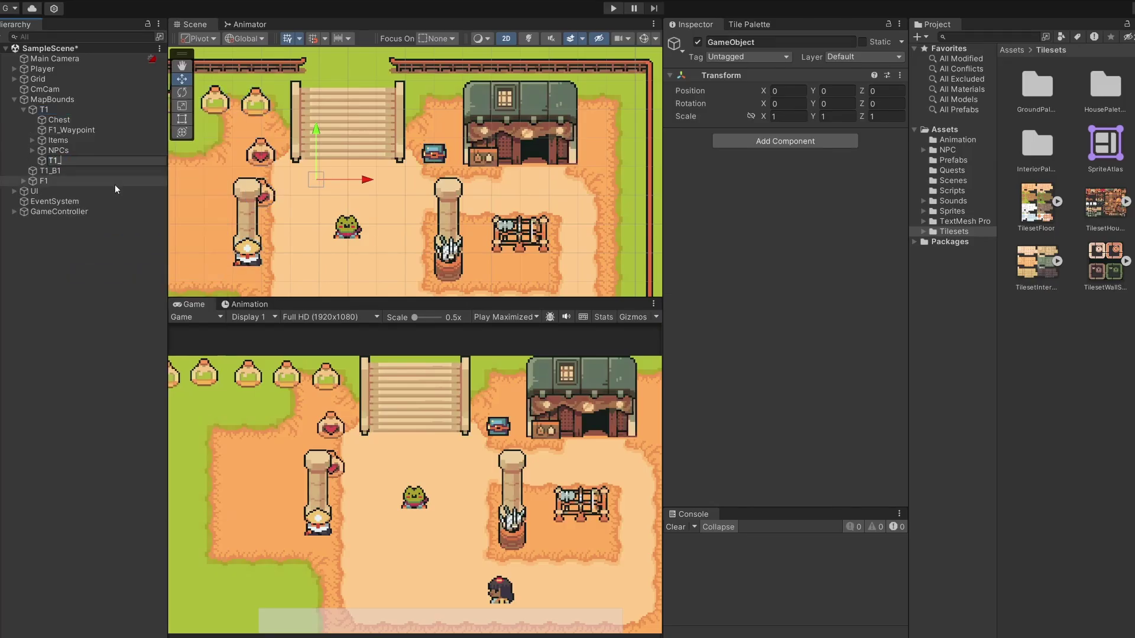
type("B1_Waypoint")
key("Return")
Move T1_B1_Waypoint to the green-roofed house's doorway, about X 7.52, Y 0.28, and add a Box Collider 2D to it
left_click_drag(360, 180, 538, 170)
scroll(559, 145, "up", 3)
left_click(769, 140)
type("box")
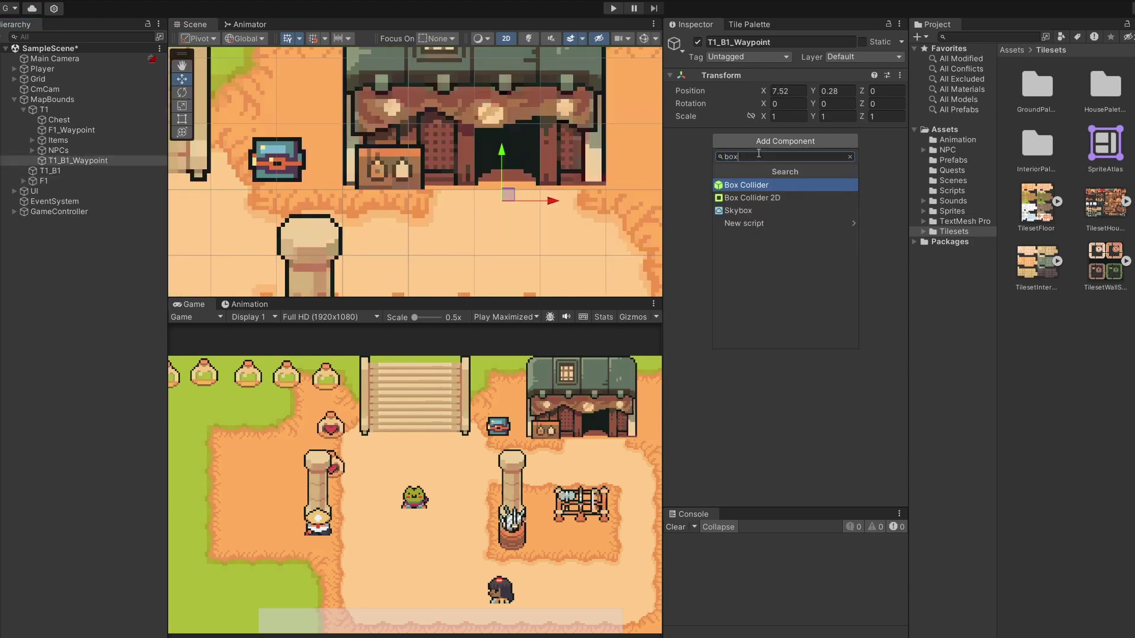
key("Down")
key("Return")
Fit the waypoint's box collider to the doorstep, about 0.99 by 0.33 units, and make it a trigger
left_click(770, 153)
scroll(641, 173, "up", 3)
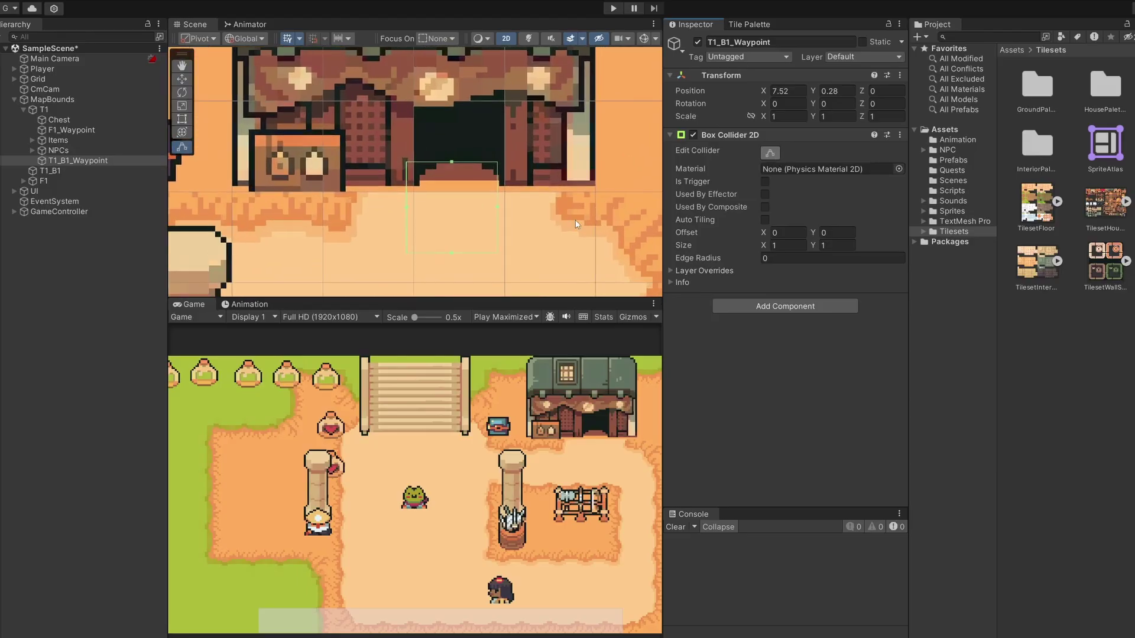
left_click_drag(453, 254, 503, 175)
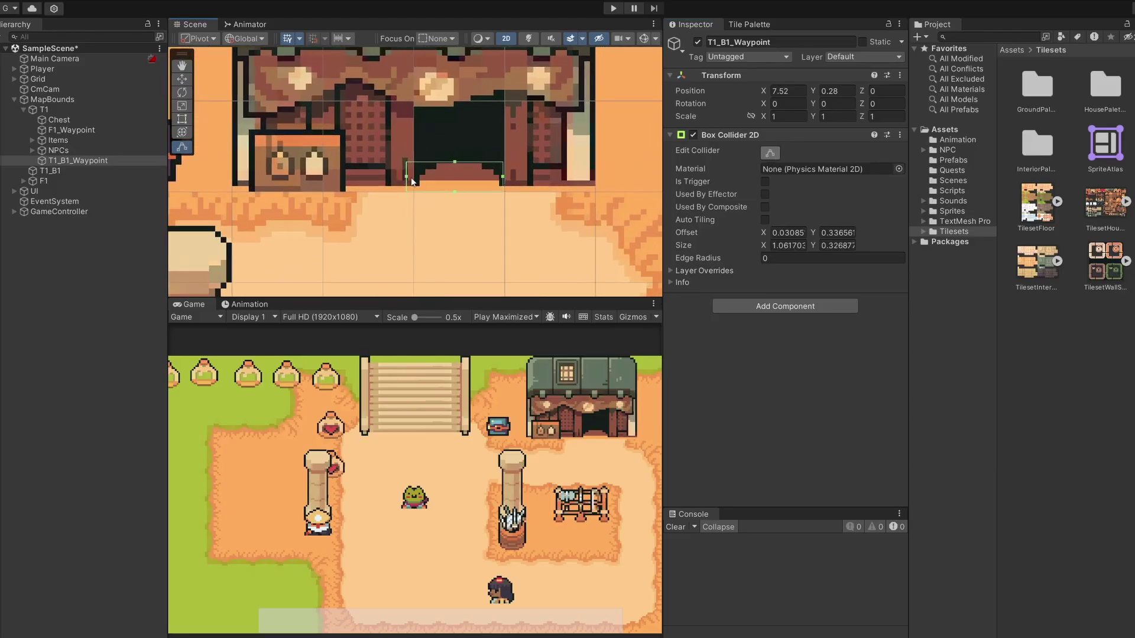
left_click_drag(412, 180, 416, 190)
left_click_drag(503, 175, 505, 176)
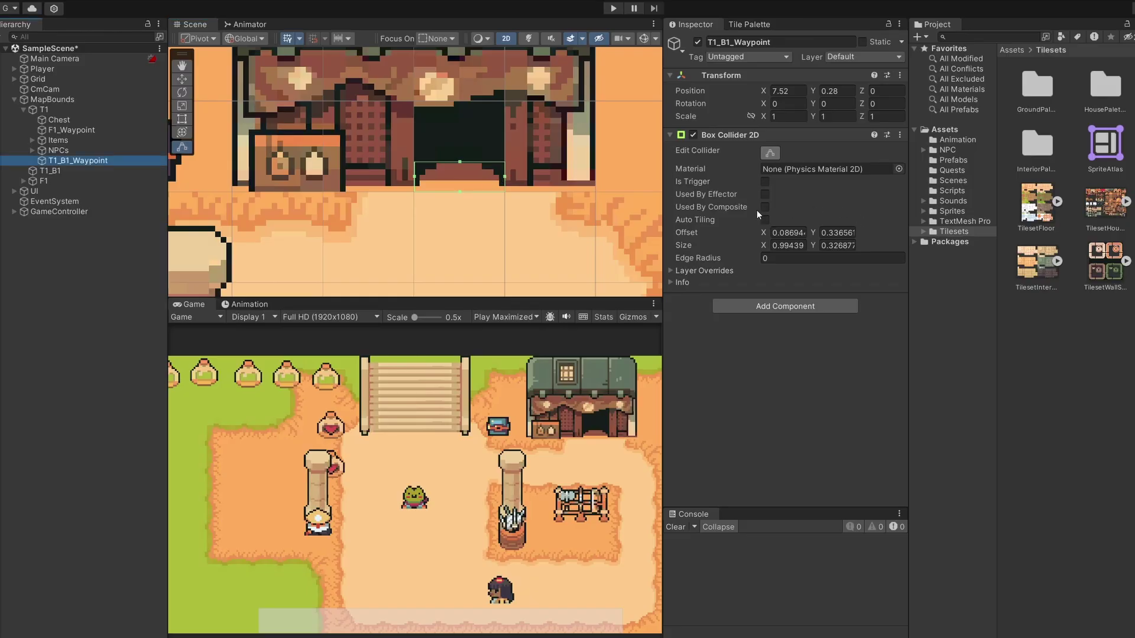
left_click(765, 181)
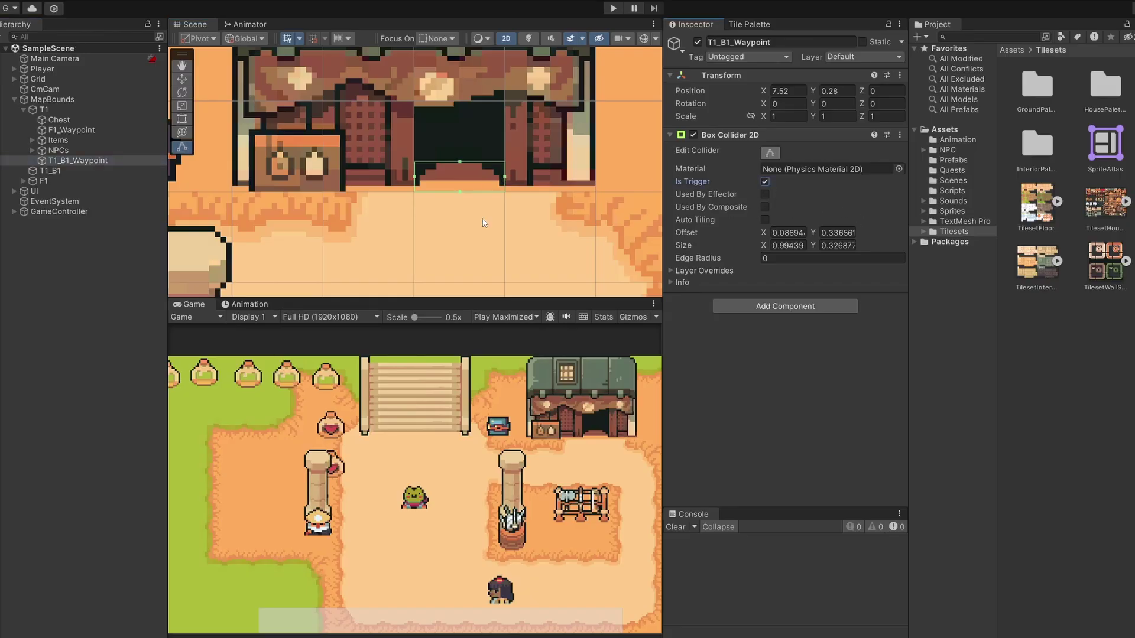
Add the Map Transition script to T1_B1_Waypoint and assign T1_B1's polygon collider as its map boundary
left_click(72, 130)
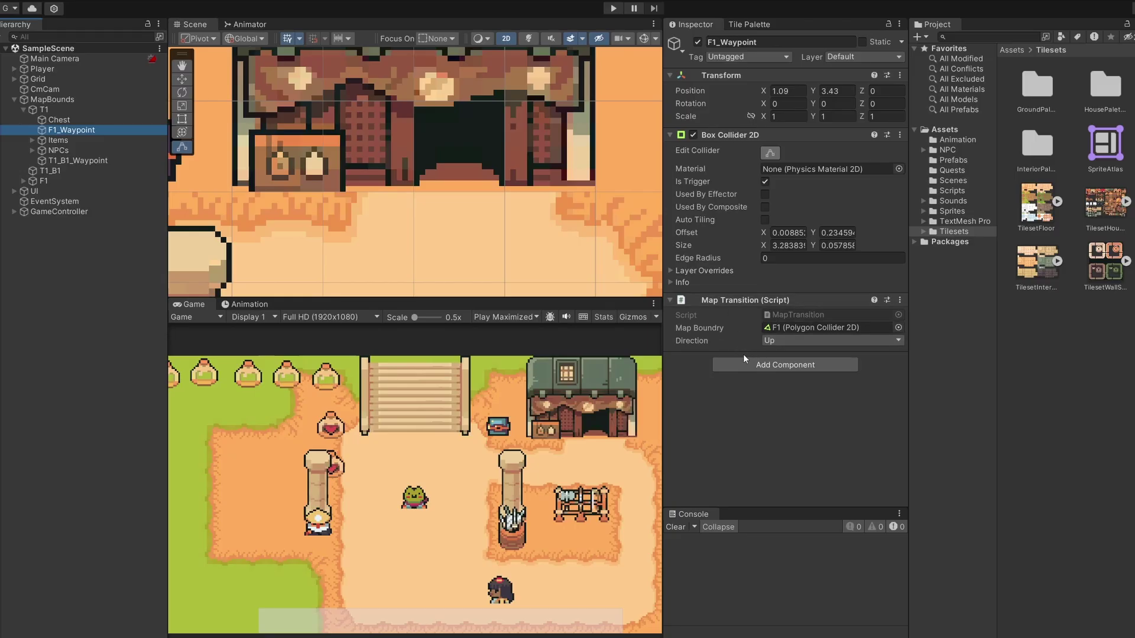
left_click(74, 160)
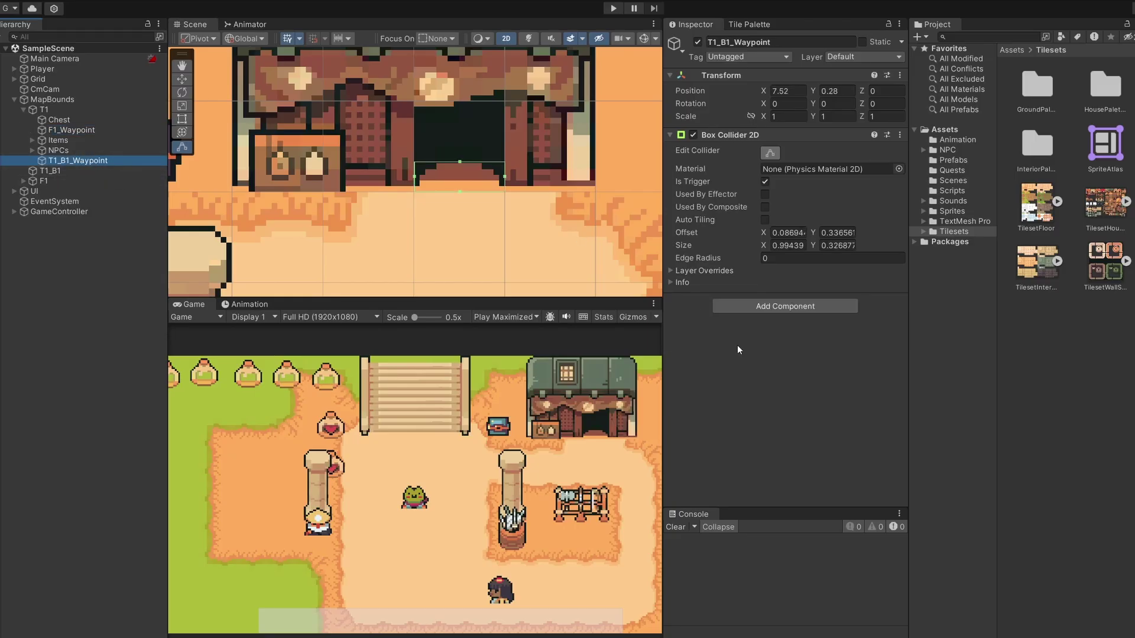
left_click(814, 303)
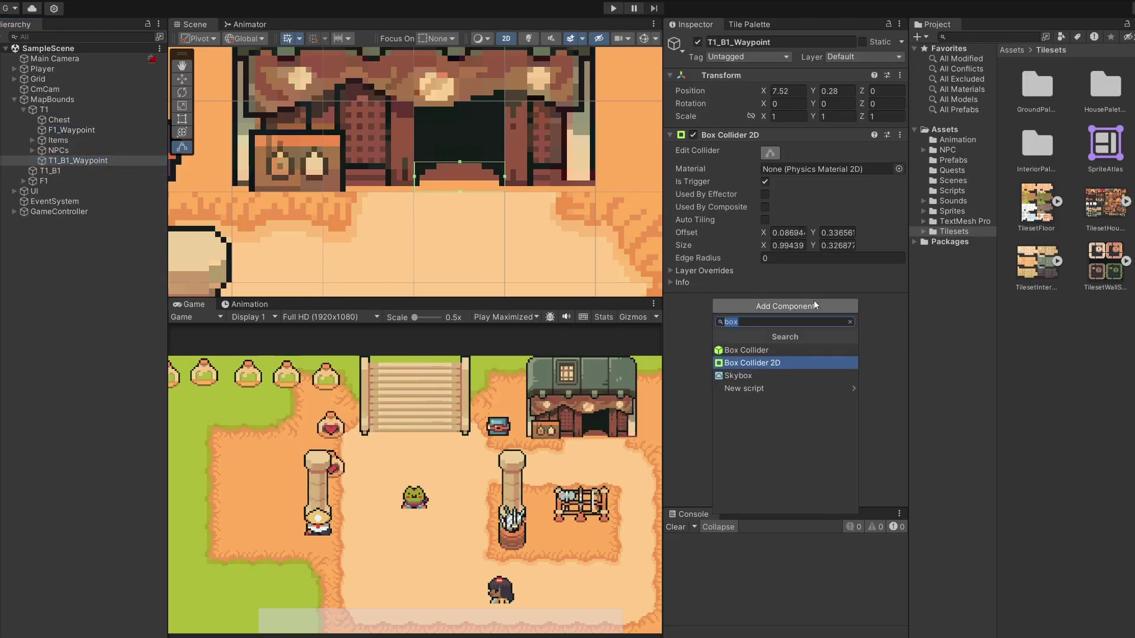
type("map")
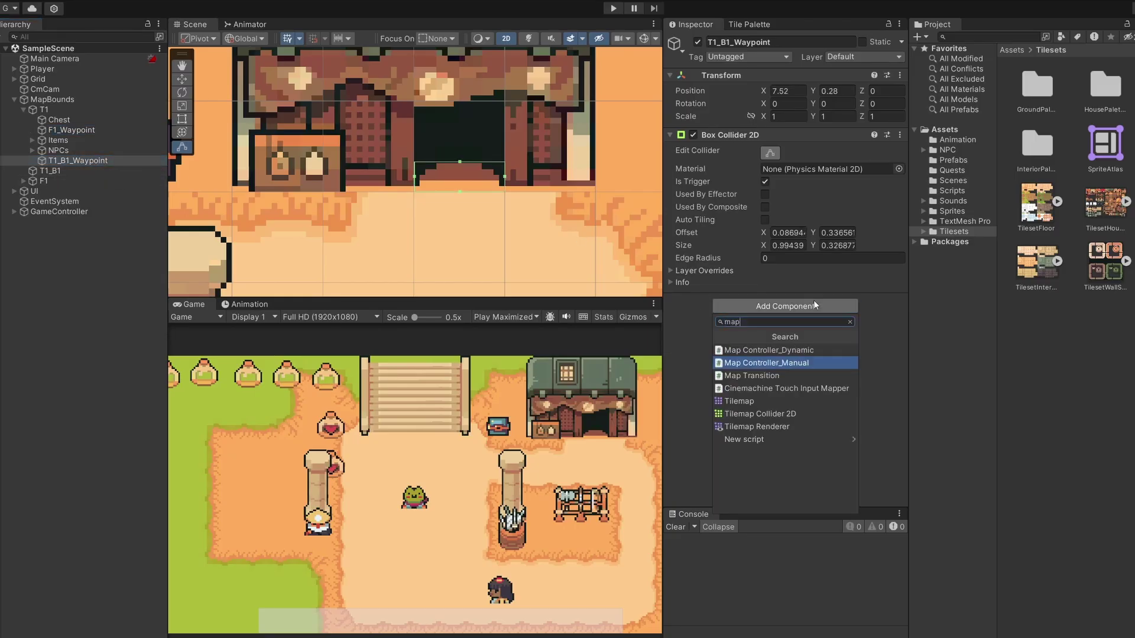
left_click(760, 375)
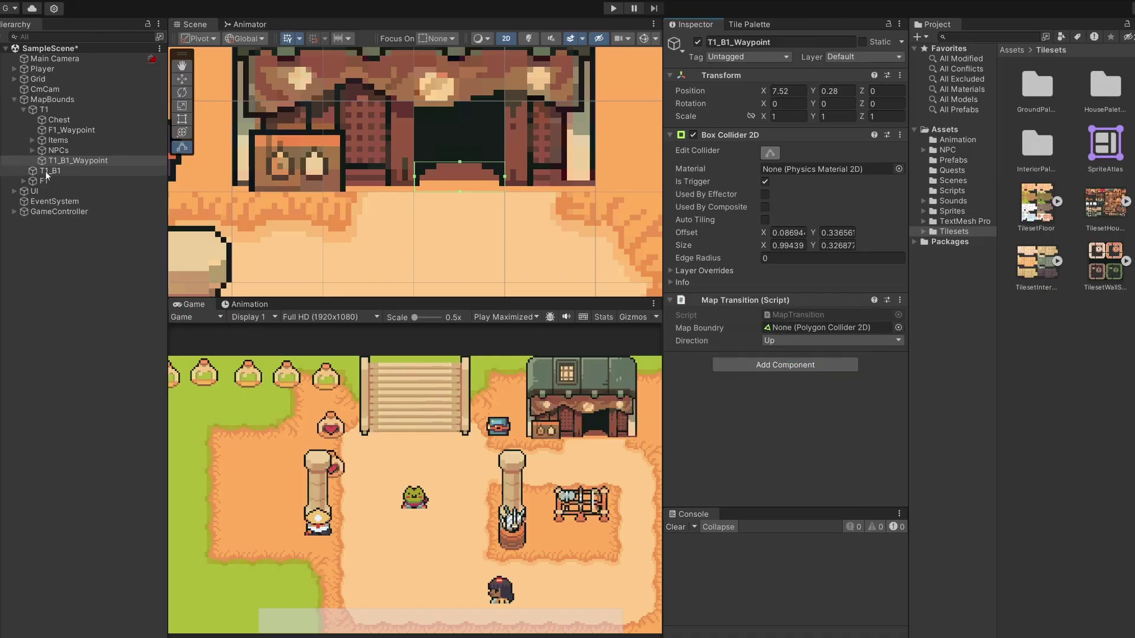
left_click_drag(48, 172, 798, 329)
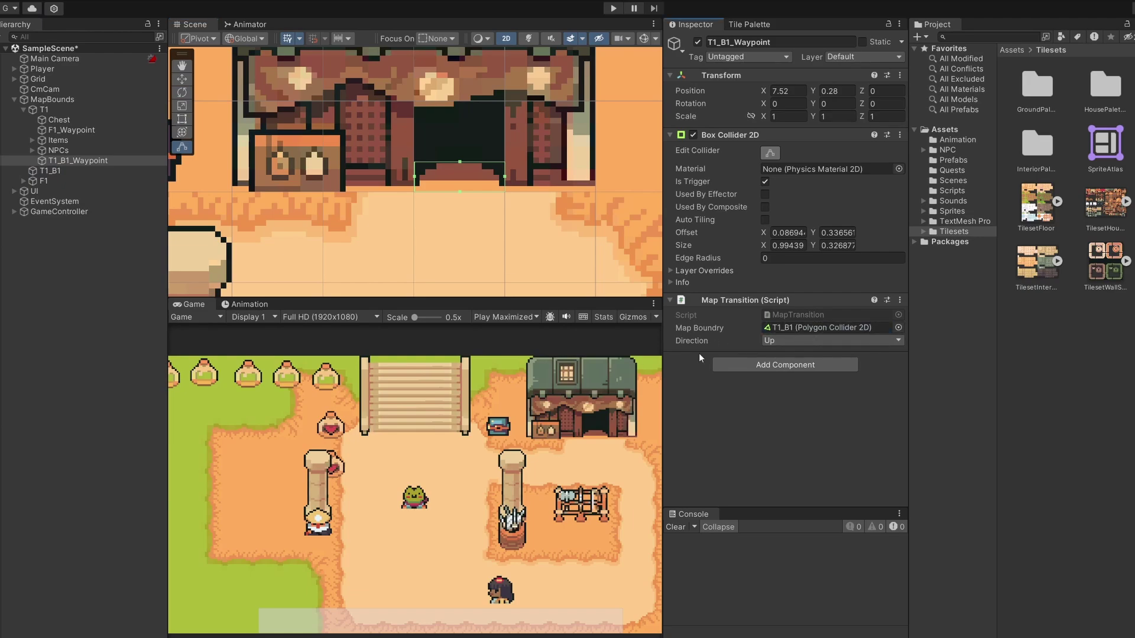
left_click(799, 339)
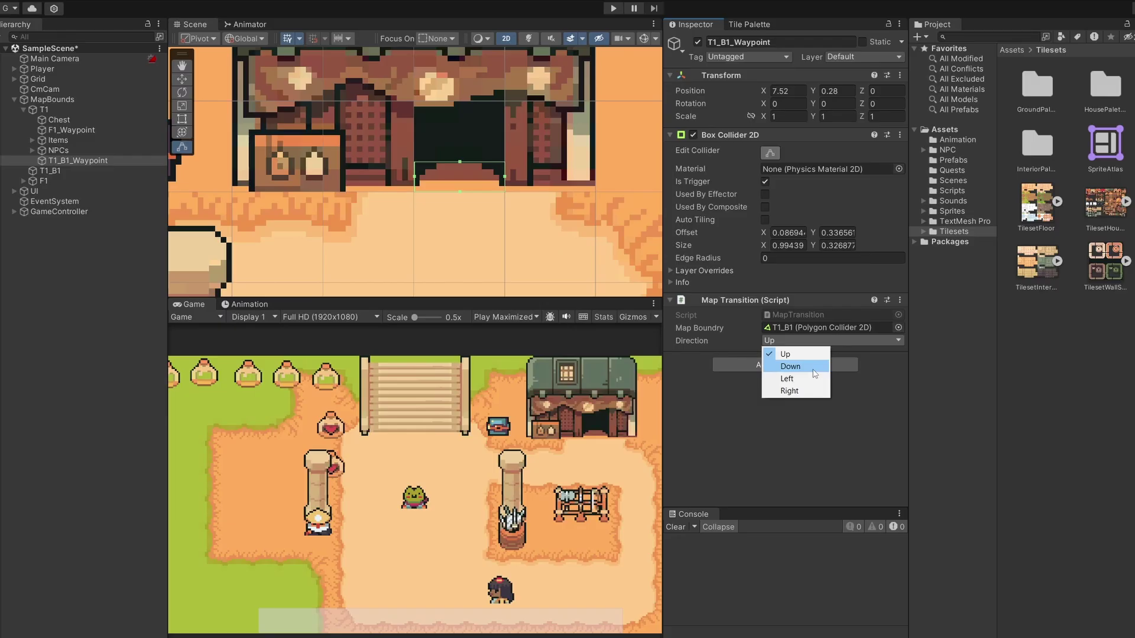
left_click(818, 432)
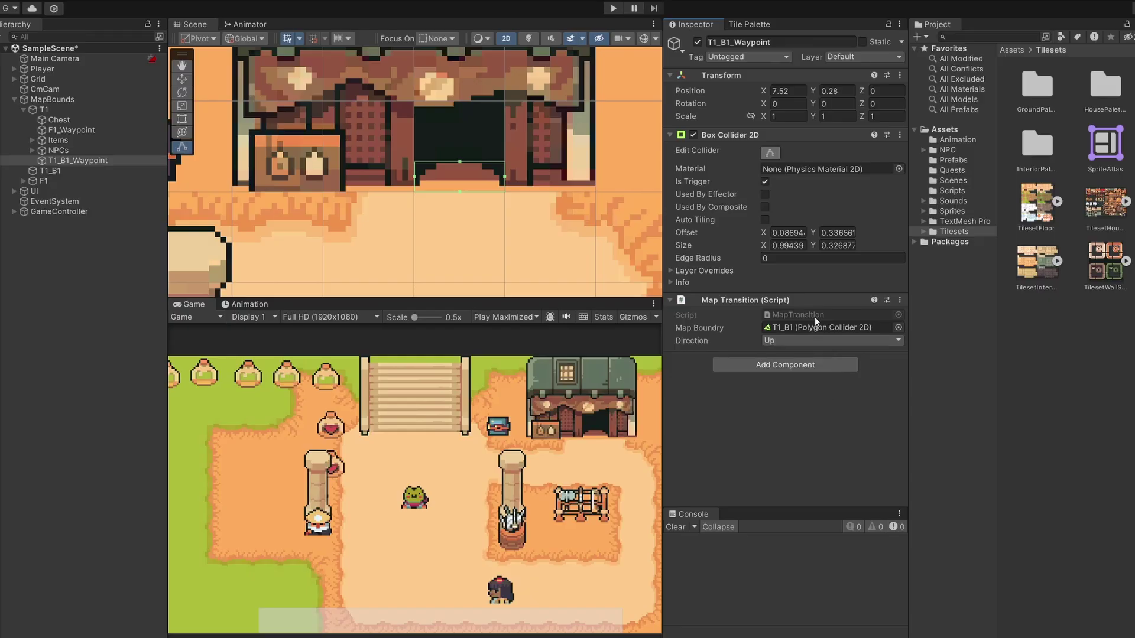
Open the MapTransition script in Visual Studio and duplicate the serialized direction field, changing the copy's type to Transform
double_click(814, 317)
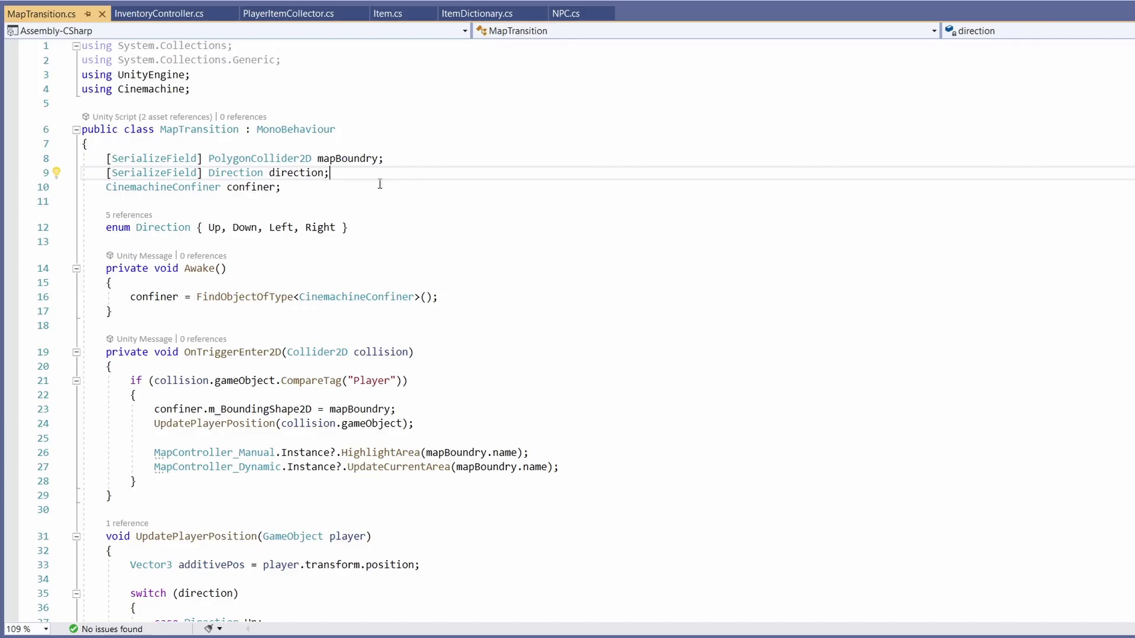
left_click(296, 174)
key("ctrl+d")
double_click(214, 183)
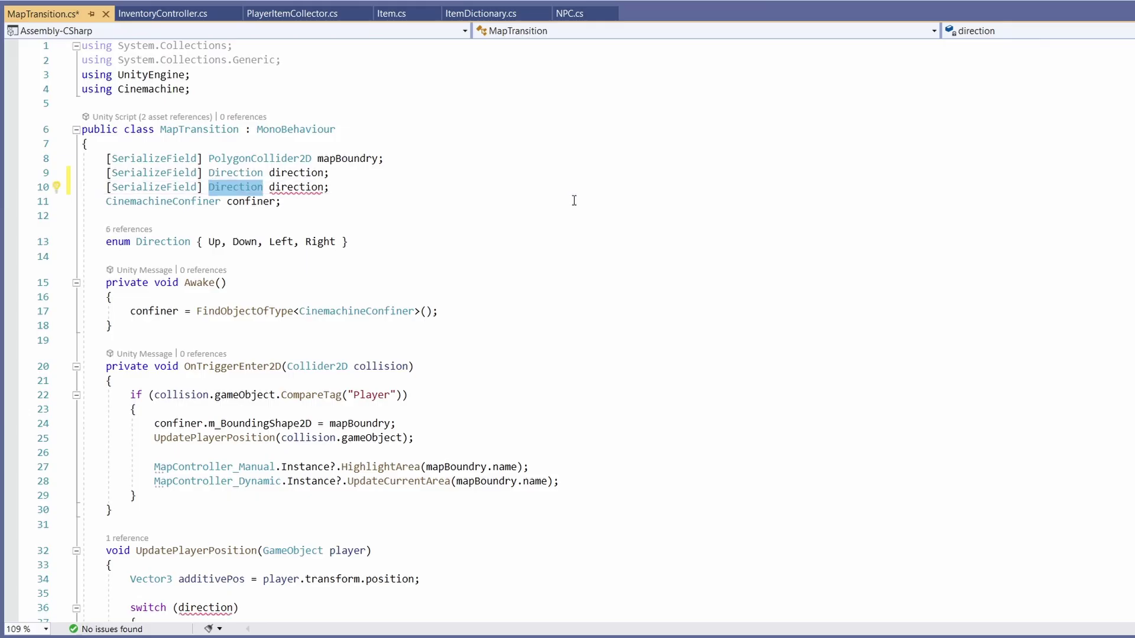
type("Trans")
key("Down")
key("Tab")
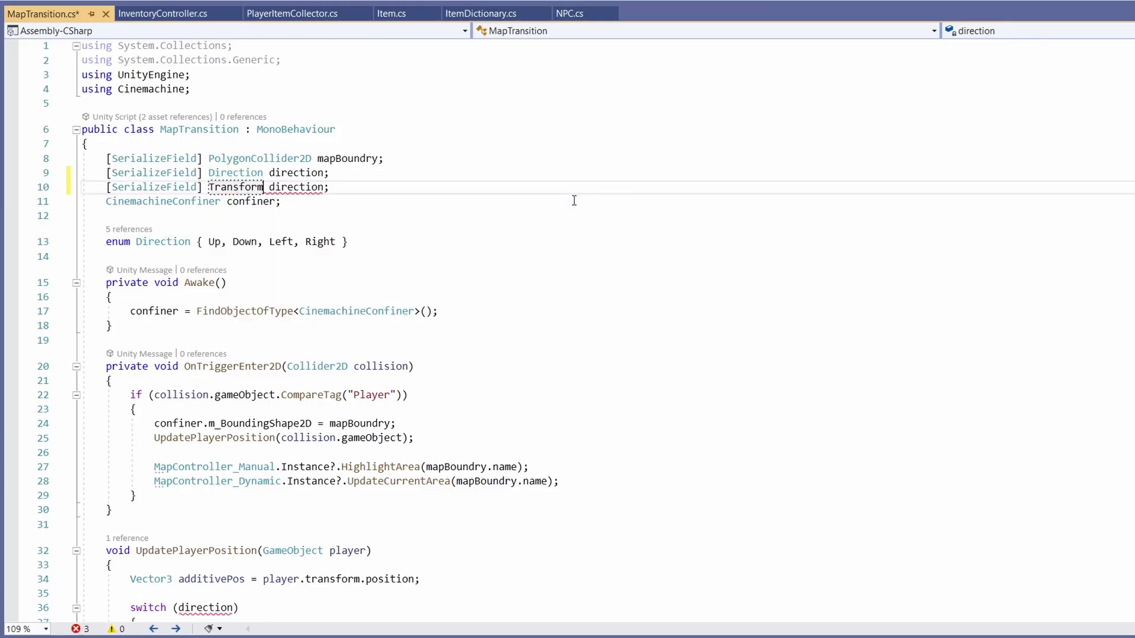
key("ctrl+s")
Rename the new Transform field to teleportTargetPosition and save the script
double_click(292, 189)
type("tele")
type("portTargetPositio")
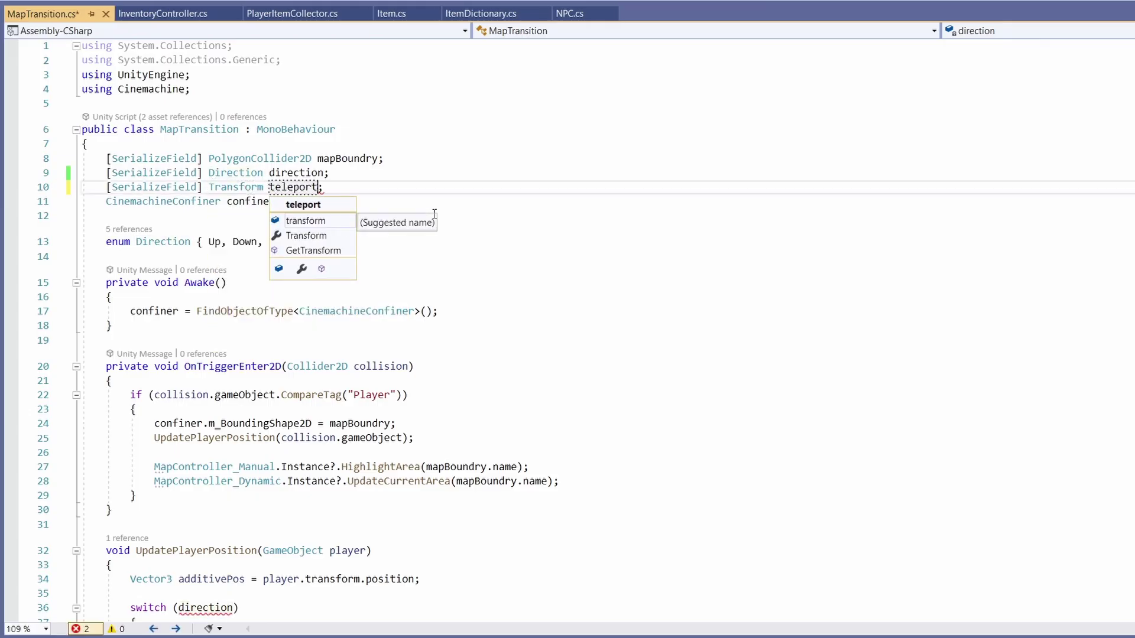
type("n")
key("End")
key("ctrl+s")
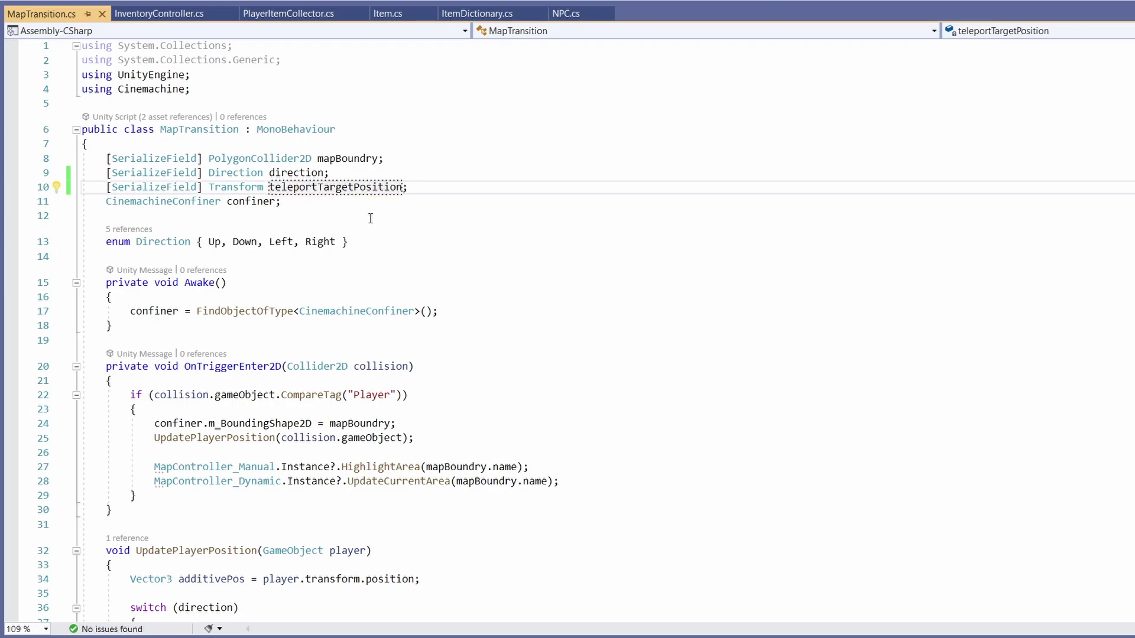
Add a Teleport option after Right in the Direction enum and save the script
key("Down")
key("Down")
key("Down")
key("Left")
key("Left")
type(",")
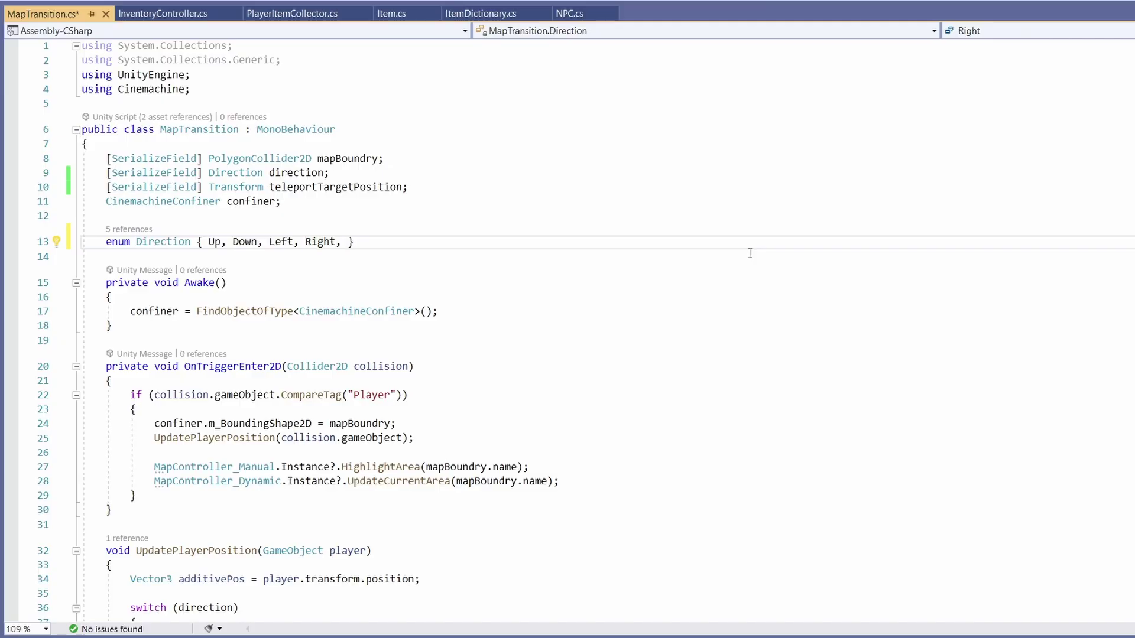
type(" Teleport")
key("ctrl+s")
Start UpdatePlayerPosition with an if block that checks whether direction == Direction.Teleport
left_click(623, 339)
scroll(873, 391, "down", 4)
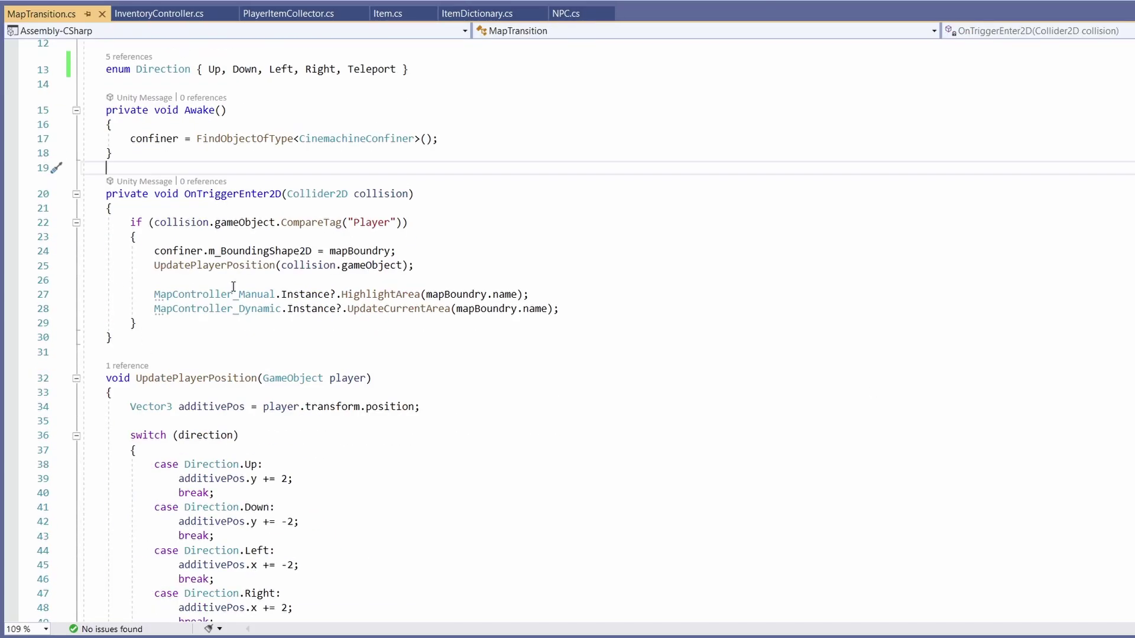
double_click(197, 383)
left_click(468, 369)
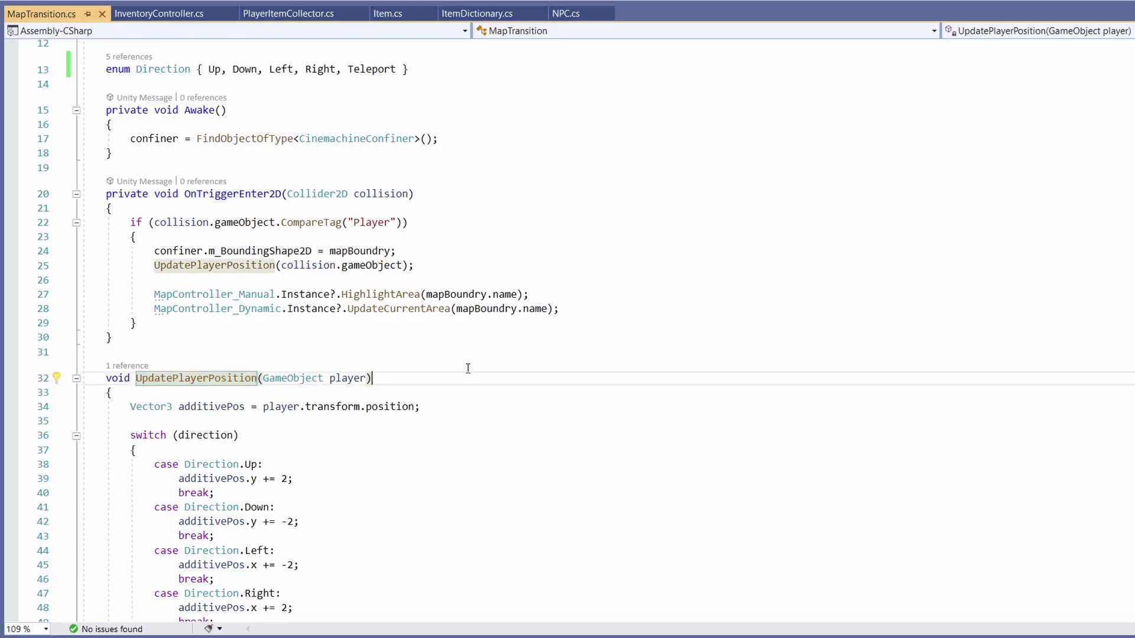
key("Up")
scroll(467, 368, "down", 4)
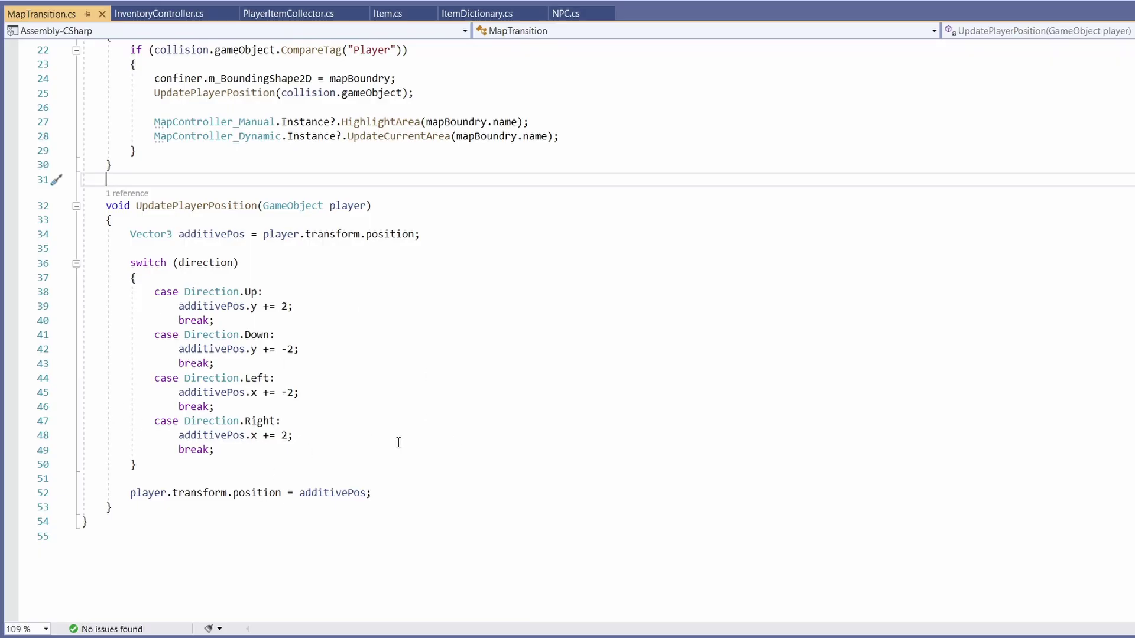
left_click(362, 222)
key("Return")
type("if")
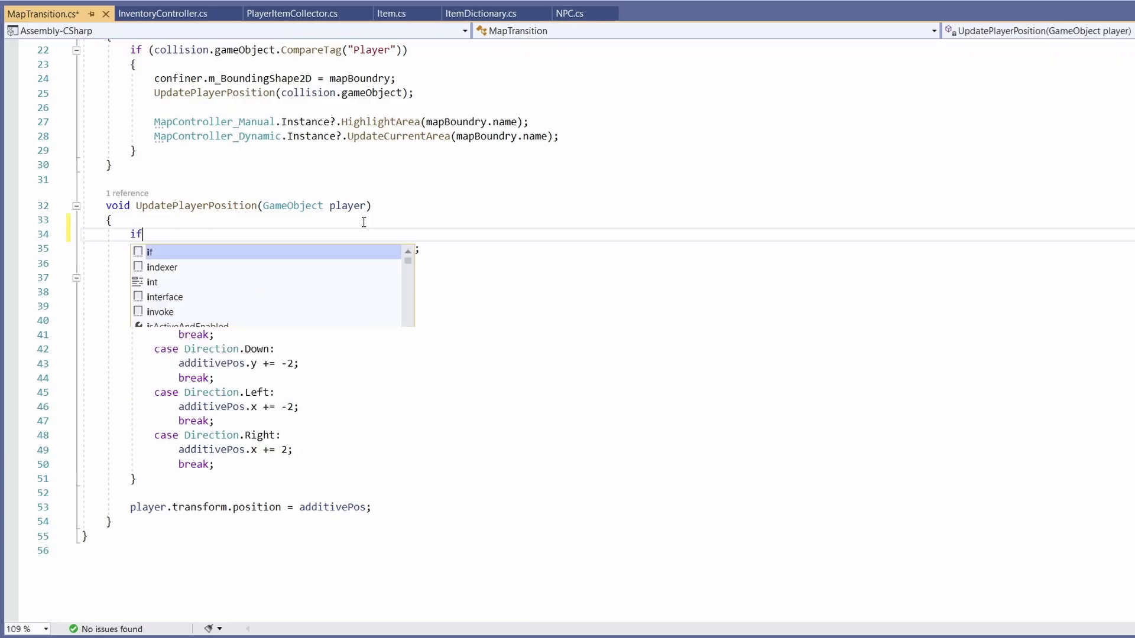
type("(direction == ")
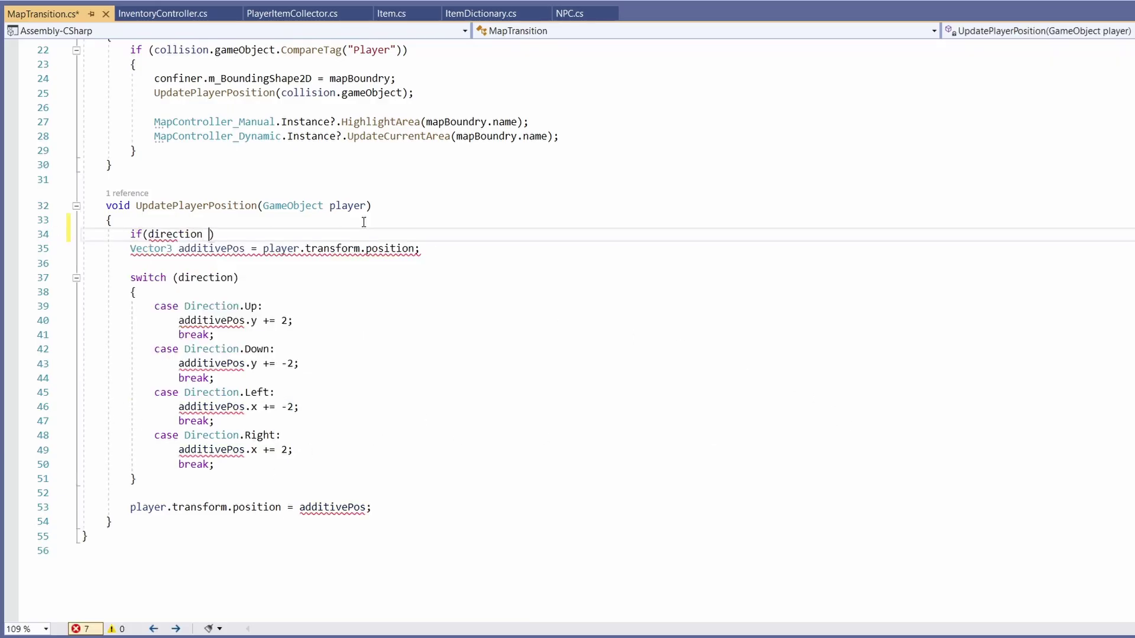
type("Direction.Teleport)")
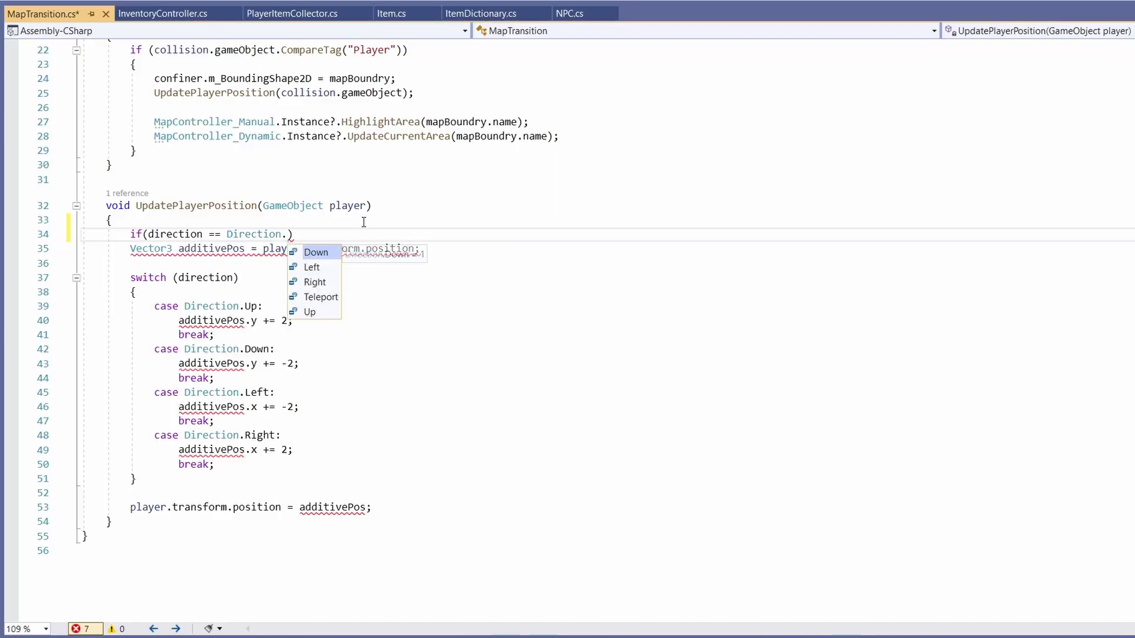
key("Return")
type("{")
key("Return")
Inside the Teleport block, set player.transform.position to teleportTargetPosition.position and save the script
type("player.transform.")
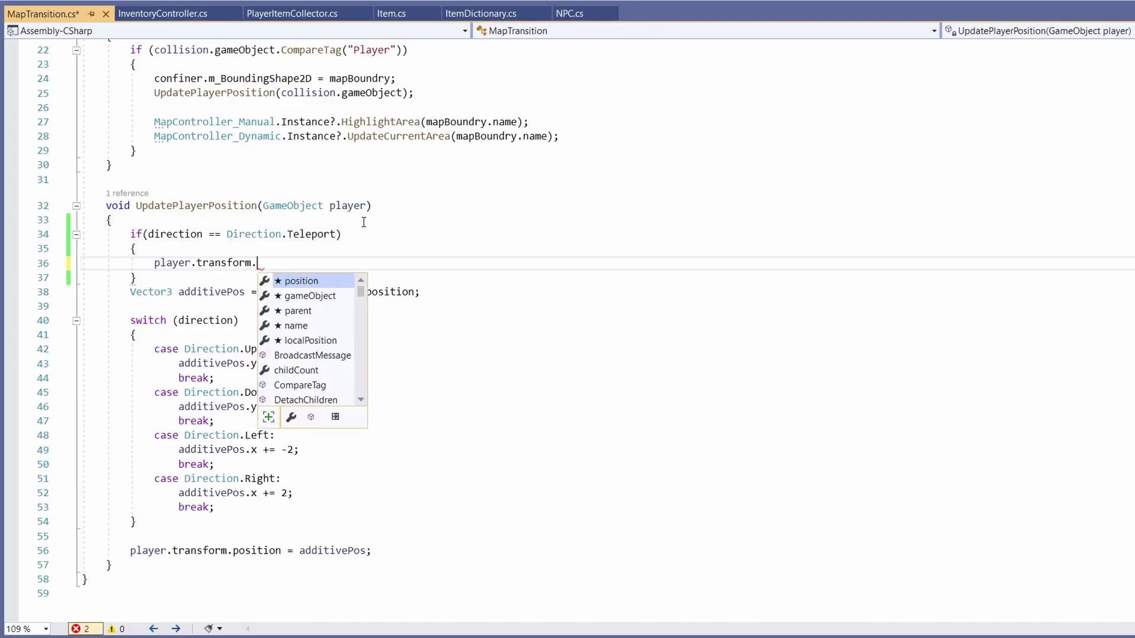
key("Tab")
type("= ")
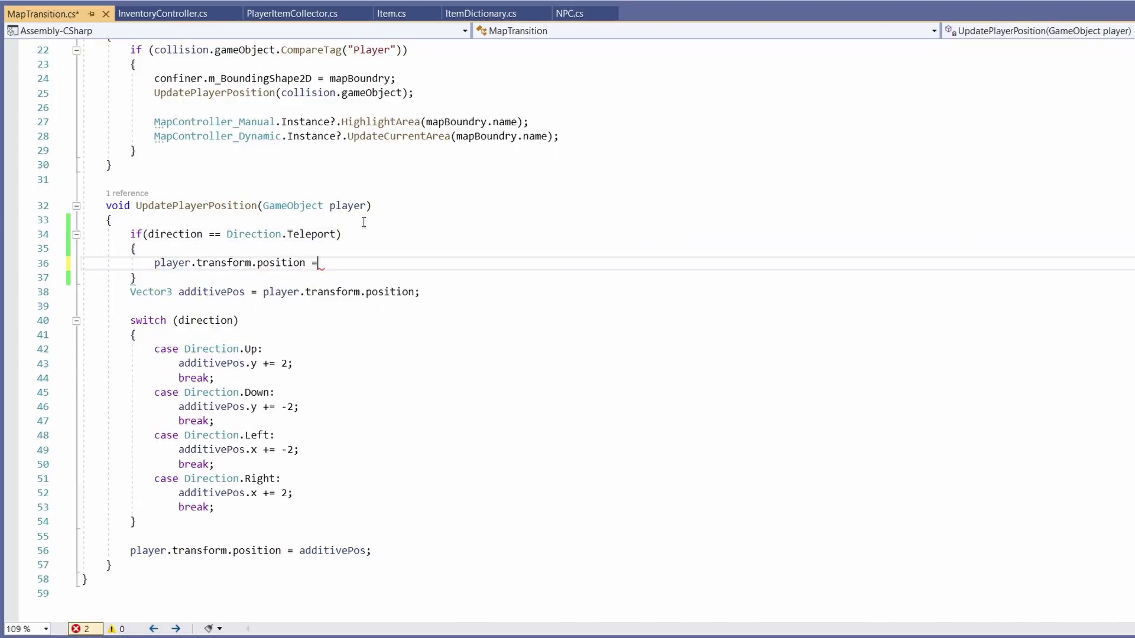
type("teleportTargetPosition.")
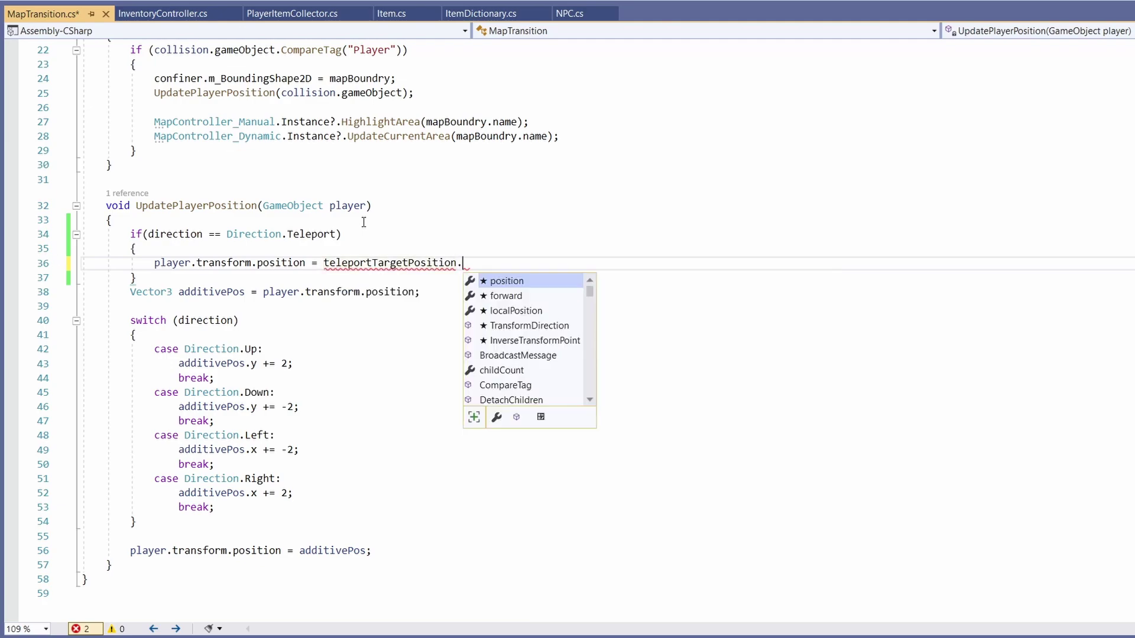
key("Tab")
type(";")
key("ctrl+s")
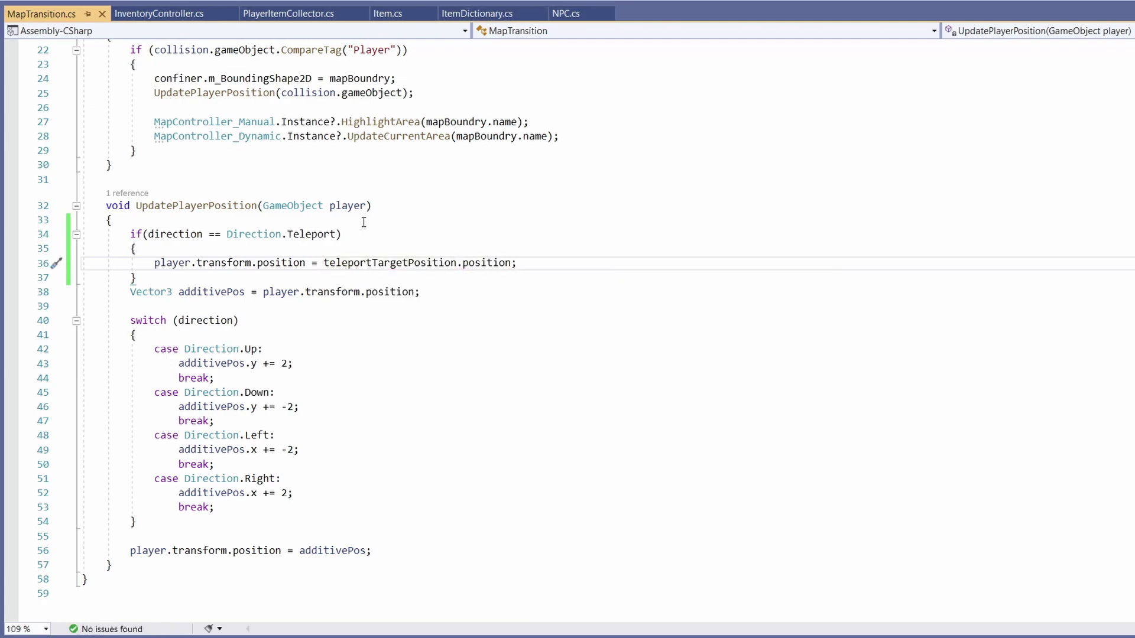
End the Teleport block with a return statement, save the script, and add a blank line after the block
key("Return")
key("Return")
type("retu")
key("Tab")
type(";")
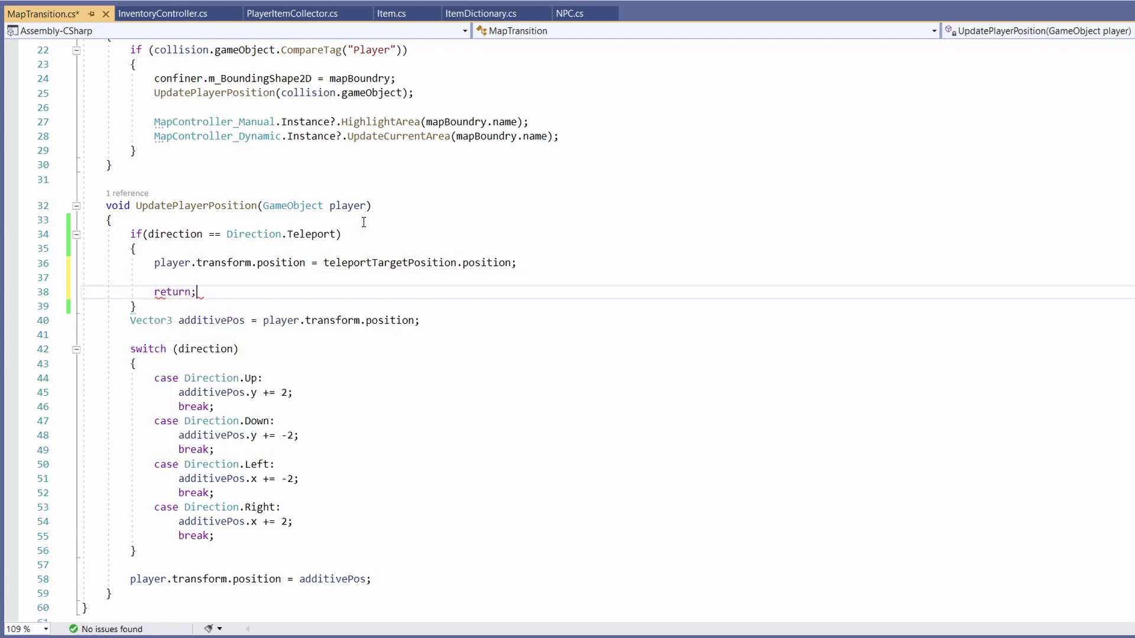
key("ctrl+s")
key("Down")
key("Return")
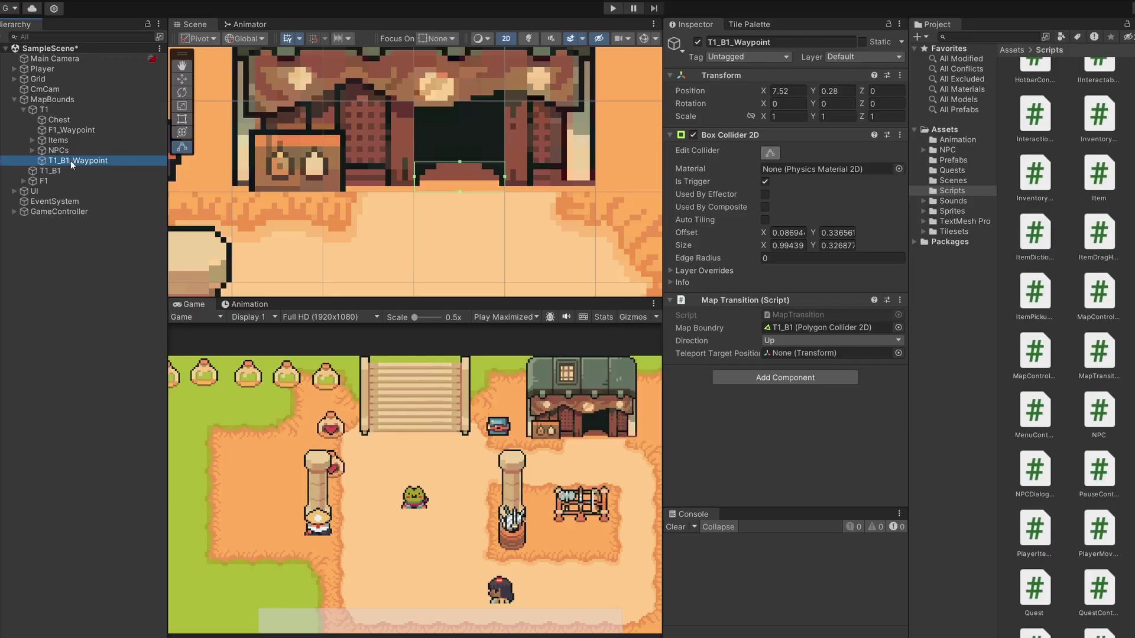
Switch to Unity, set T1_B1_Waypoint's direction to Teleport, and create an empty child object named TeleportPoint under it
left_click(777, 341)
left_click(803, 405)
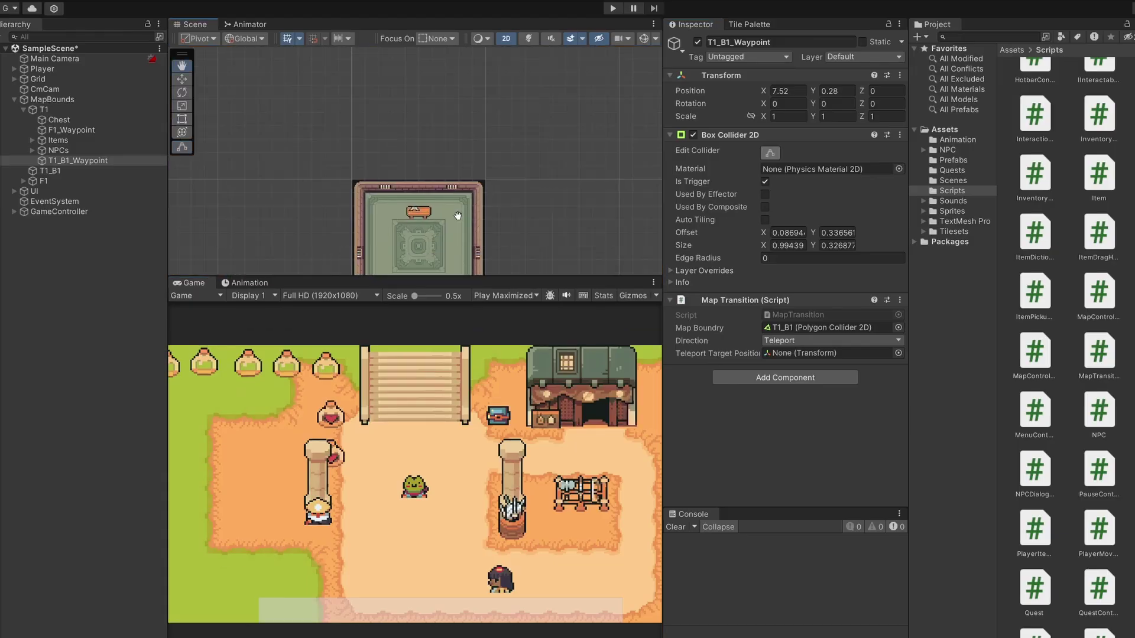
scroll(459, 165, "up", 5)
left_click(61, 164)
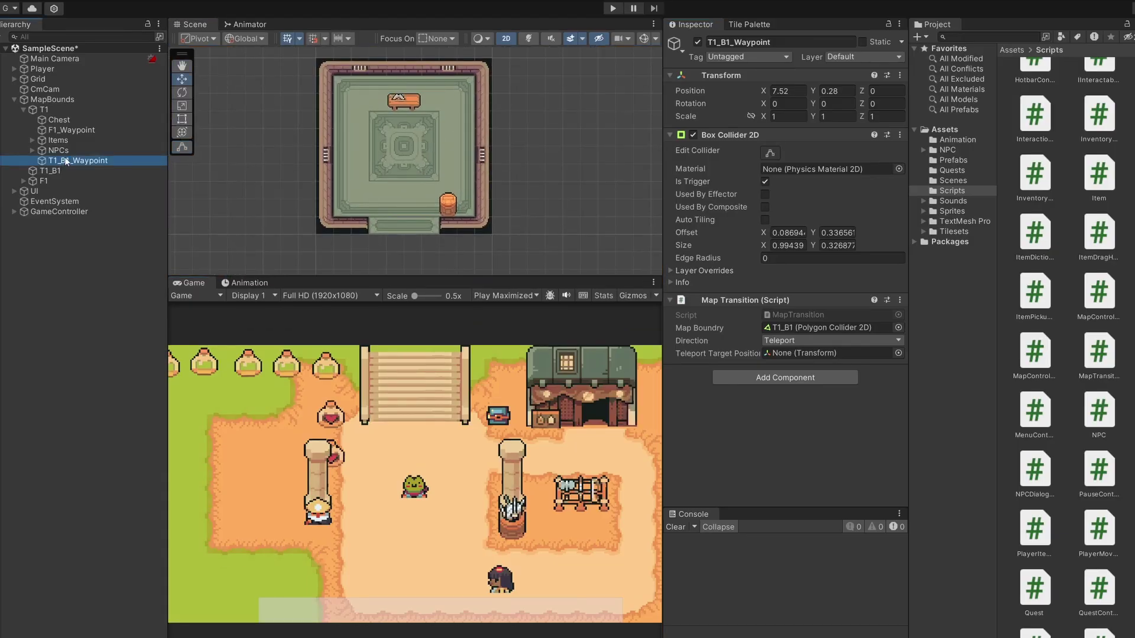
right_click(65, 157)
left_click(122, 322)
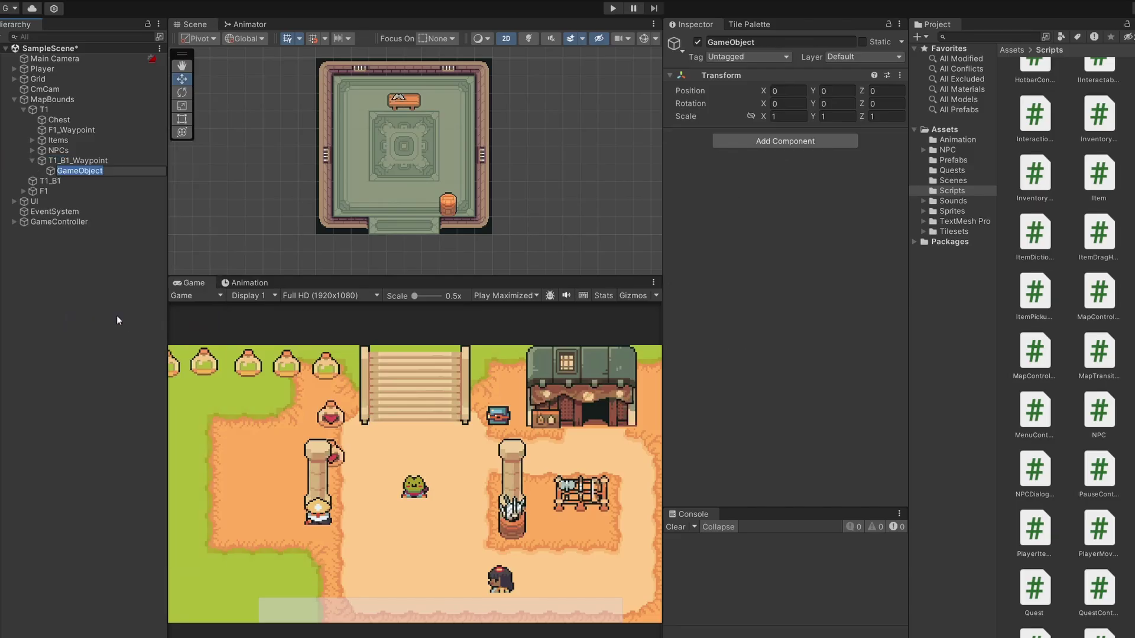
type("TeleportPoint")
key("Return")
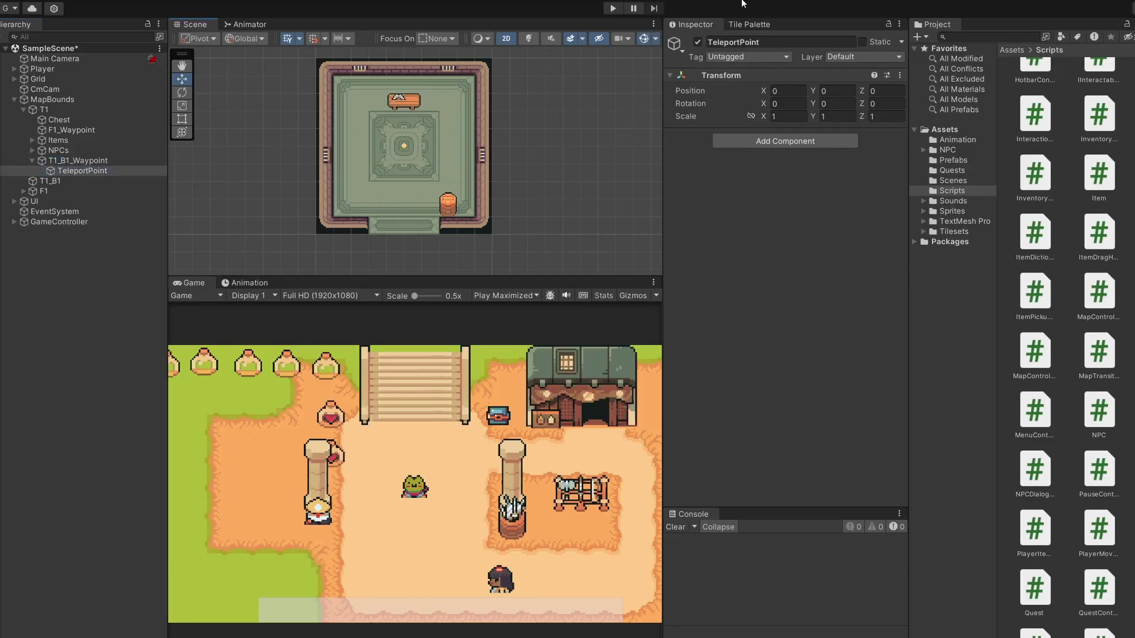
Give TeleportPoint a green diamond icon and move it just inside the interior room's entrance, about X -1.37, Y -30.37
left_click(670, 47)
left_click(703, 108)
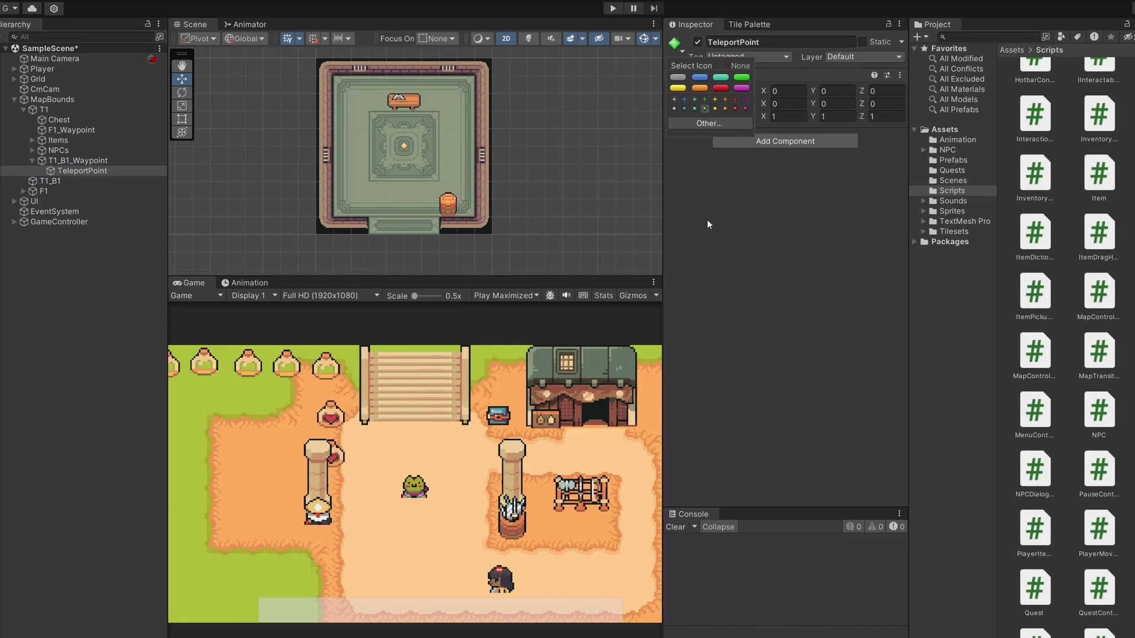
key("f")
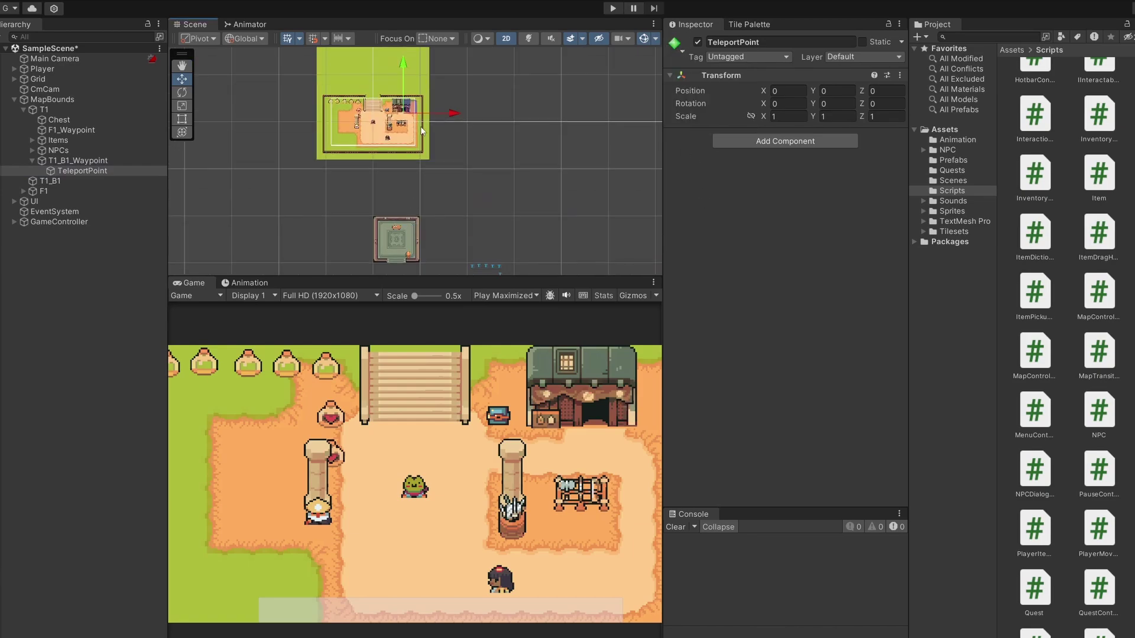
left_click_drag(413, 107, 400, 255)
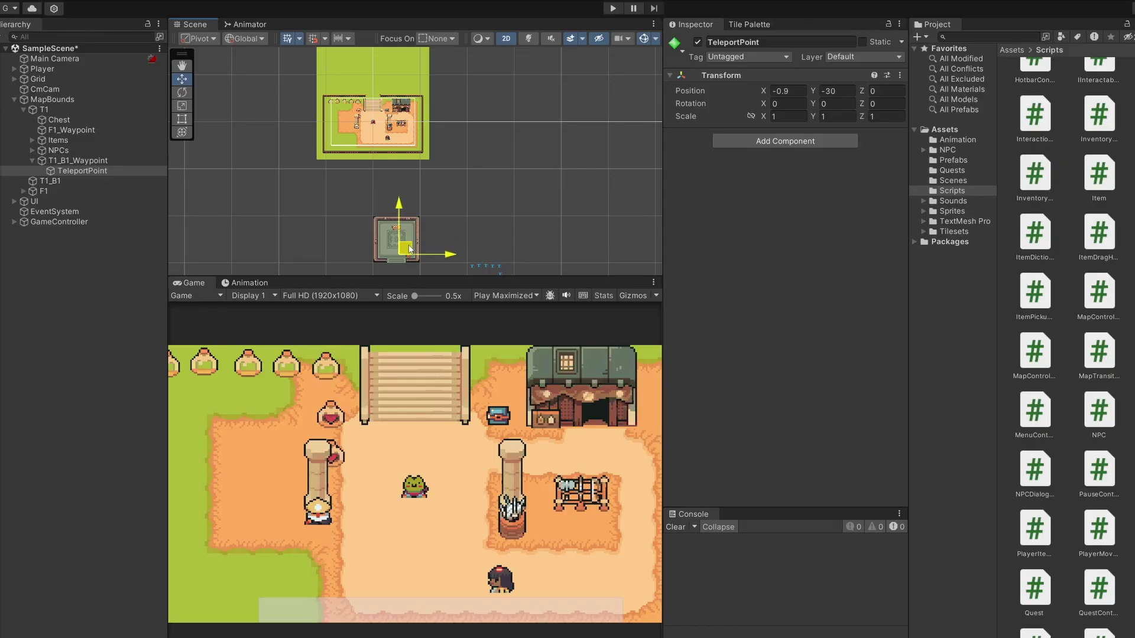
scroll(400, 255, "up", 3)
key("f")
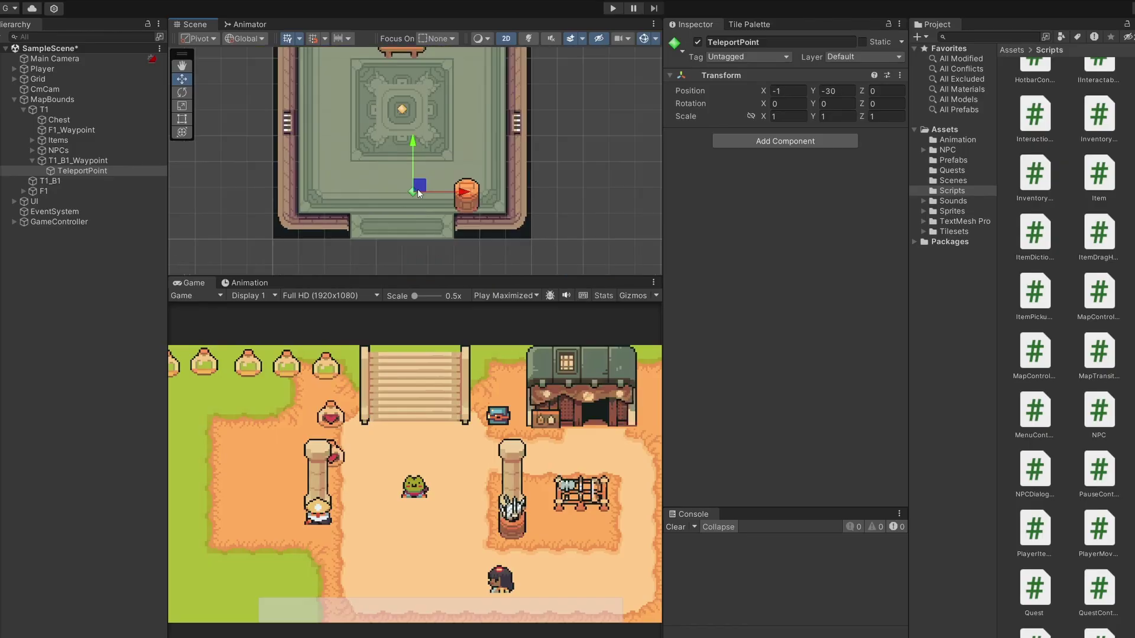
left_click_drag(419, 194, 412, 198)
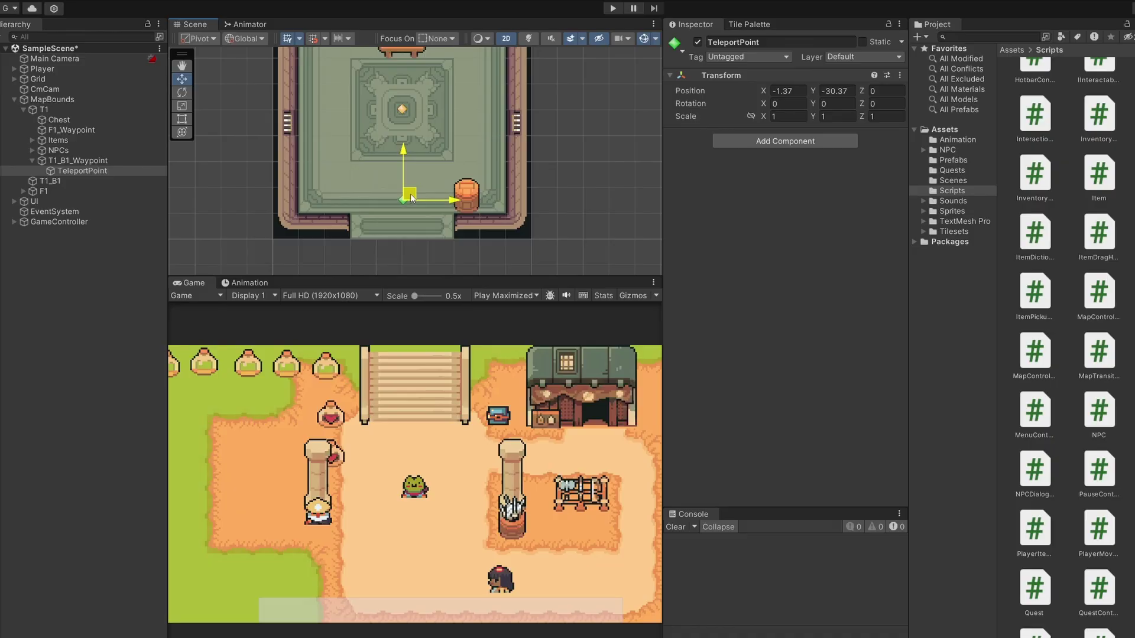
Assign TeleportPoint as the Teleport Target Position of T1_B1_Waypoint's Map Transition script
scroll(509, 232, "down", 1)
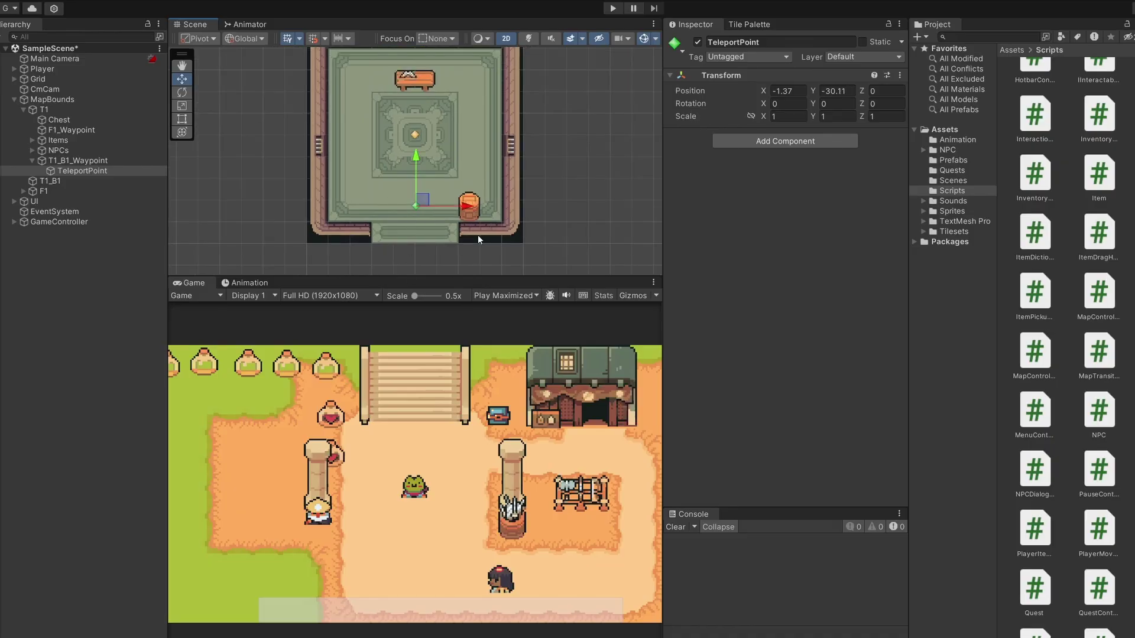
left_click(74, 163)
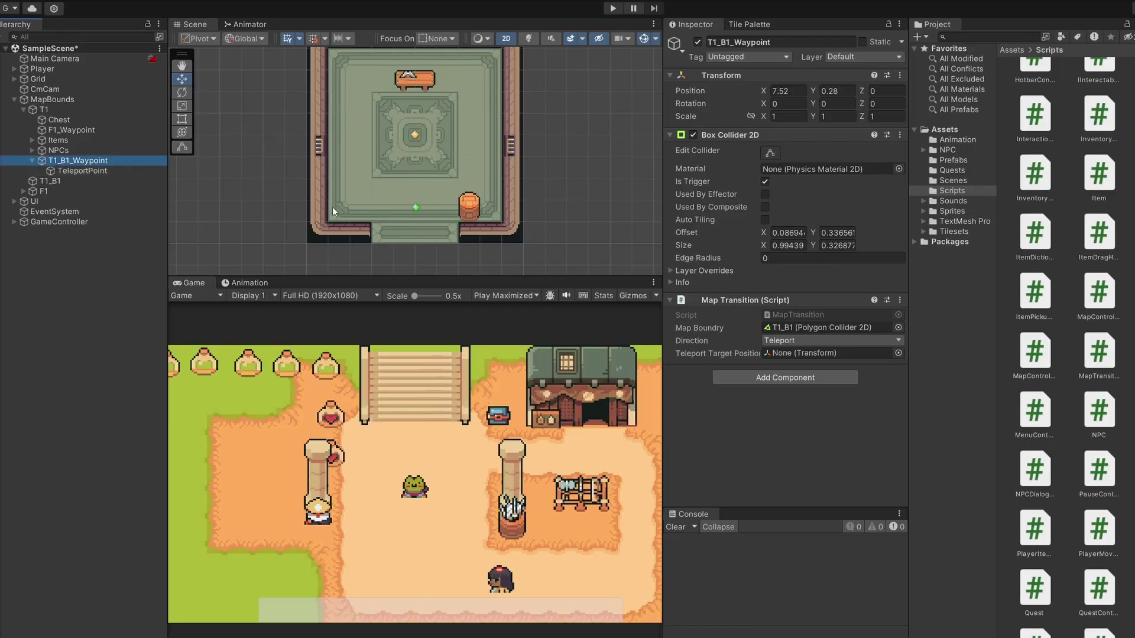
left_click_drag(103, 172, 772, 356)
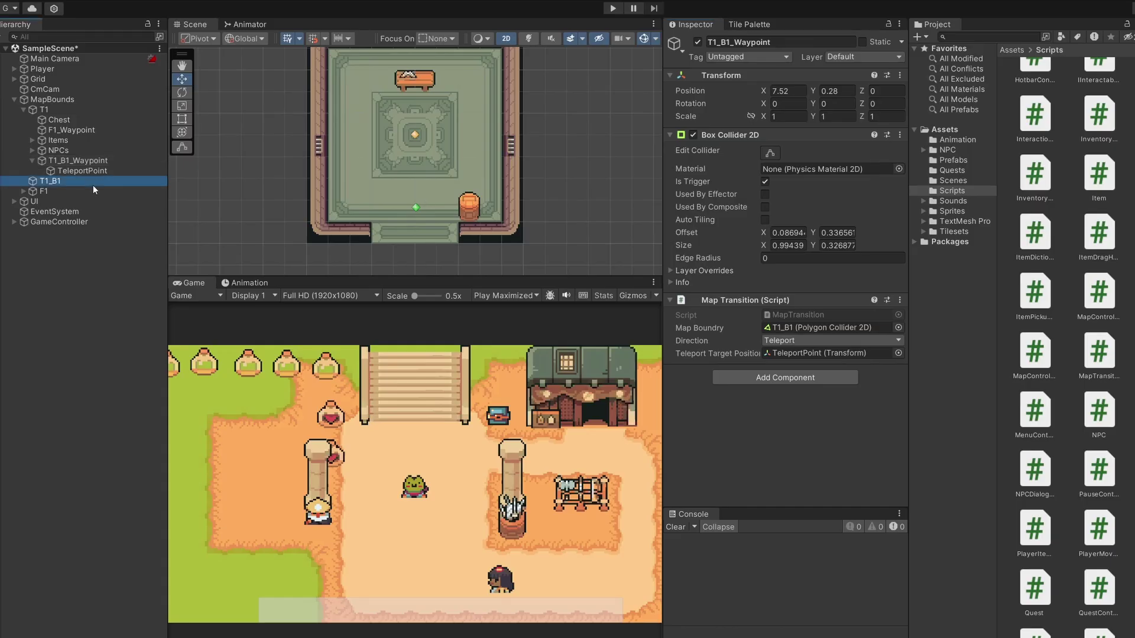
Copy T1_B1_Waypoint and paste the copy as a child of T1_B1
left_click(68, 160)
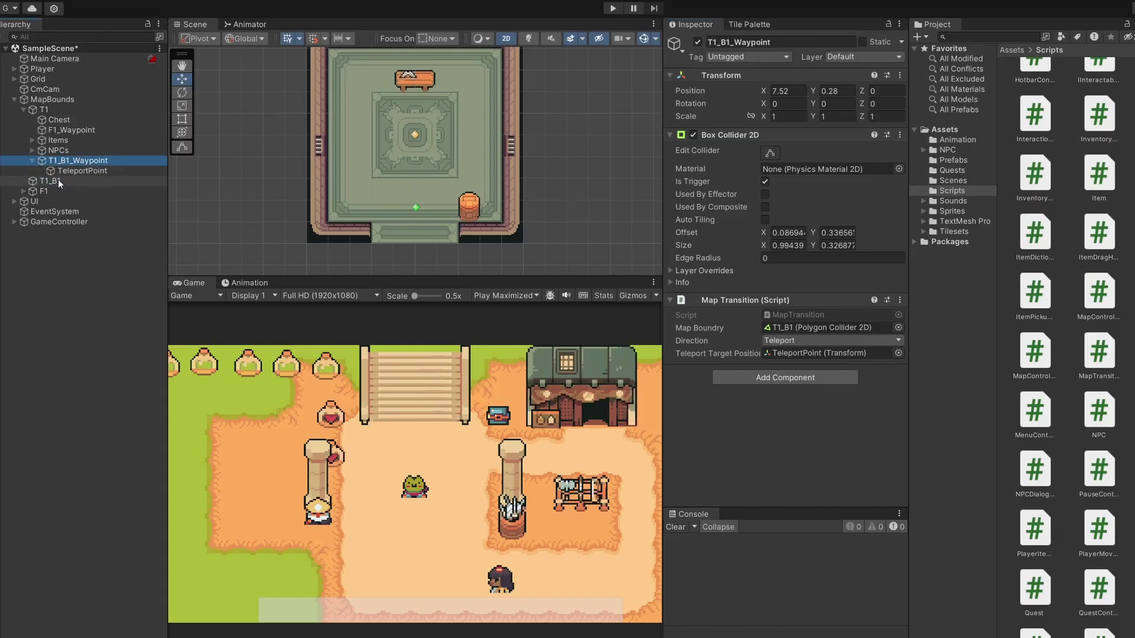
left_click(58, 181)
key("ctrl+v")
left_click_drag(54, 184, 52, 185)
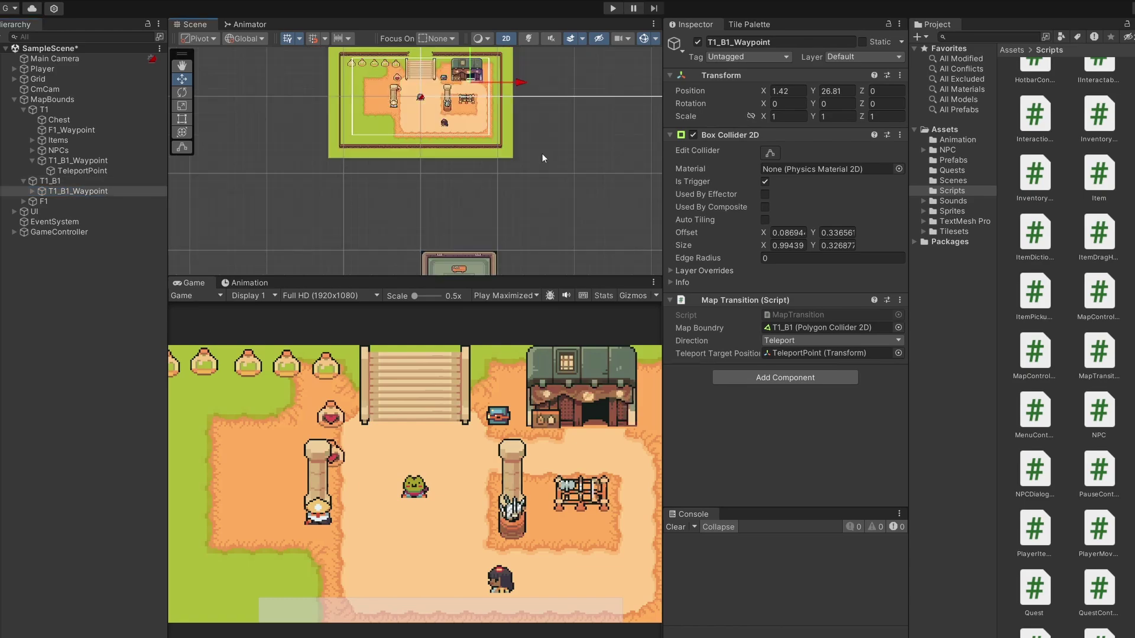
Move the pasted waypoint to the interior room's doorway, about X -0.04, Y -4.53, and rename it T1_Waypoint
middle_click_drag(525, 141, 467, 130)
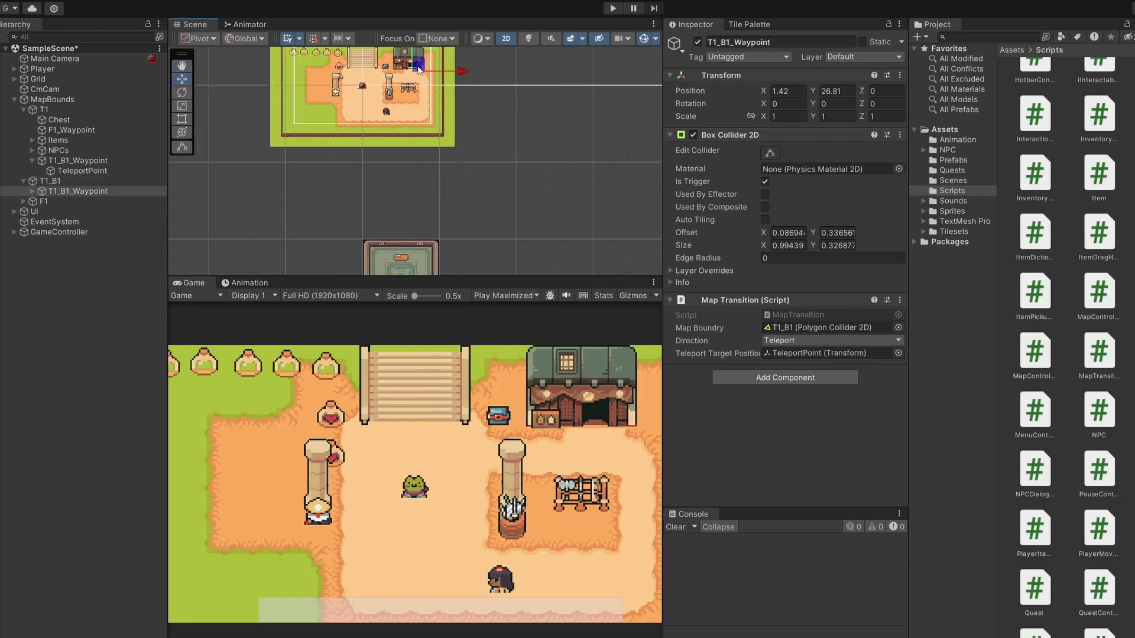
left_click_drag(418, 69, 407, 253)
middle_click_drag(470, 237, 485, 131)
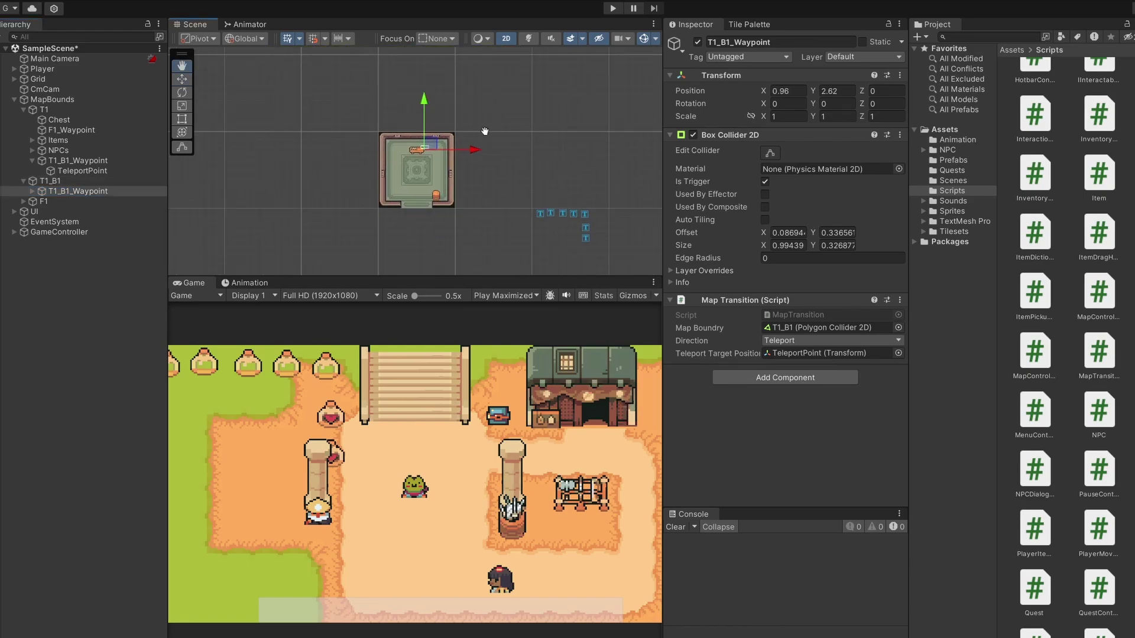
scroll(476, 148, "up", 3)
left_click_drag(419, 144, 397, 219)
scroll(396, 219, "up", 3)
type("T1")
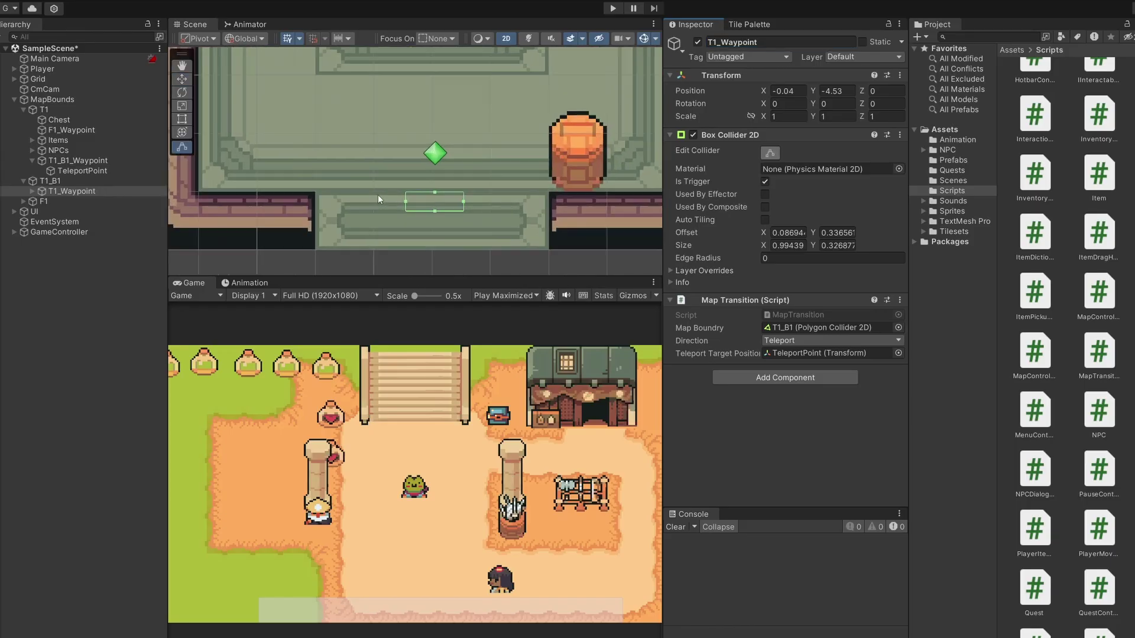
Resize T1_Waypoint's box collider to span the lower part of the doorway, about 4.01 by 0.49
scroll(381, 198, "up", 2)
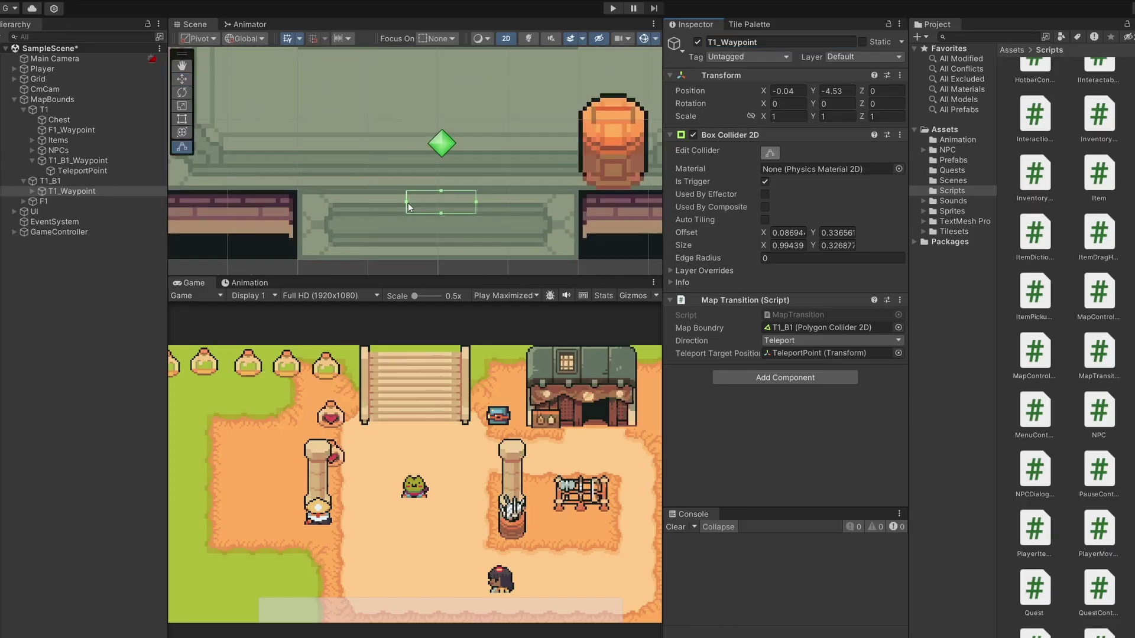
left_click_drag(407, 203, 371, 205)
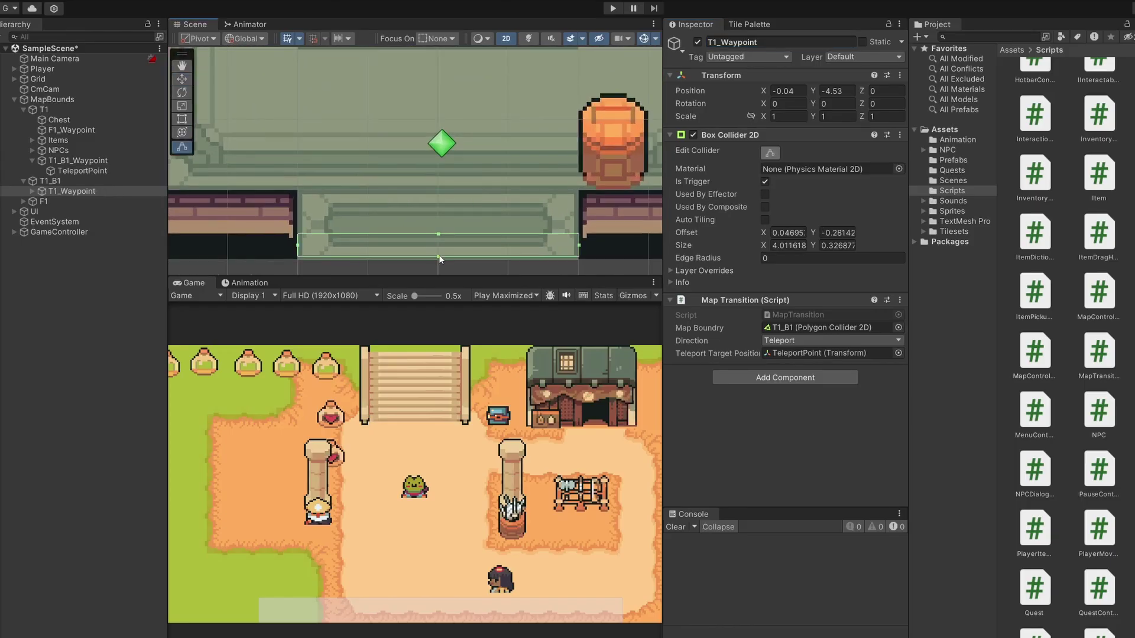
left_click_drag(439, 258, 438, 260)
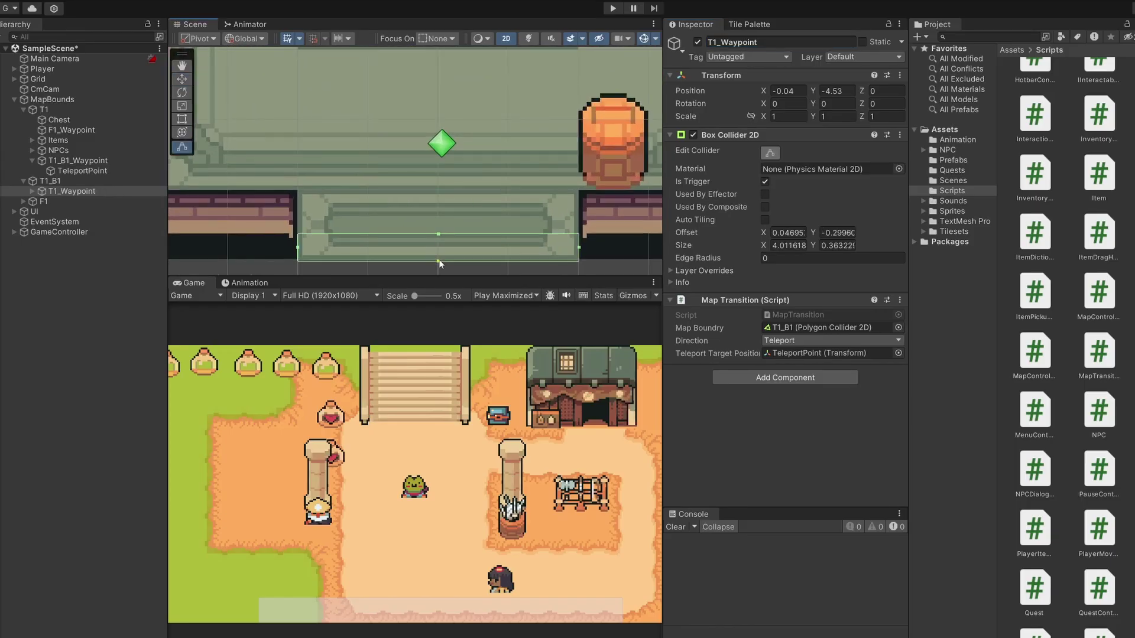
scroll(438, 259, "down", 3)
Move T1_Waypoint's TeleportPoint child up to the town map, onto the path just outside the green-roofed building's door
left_click(32, 191)
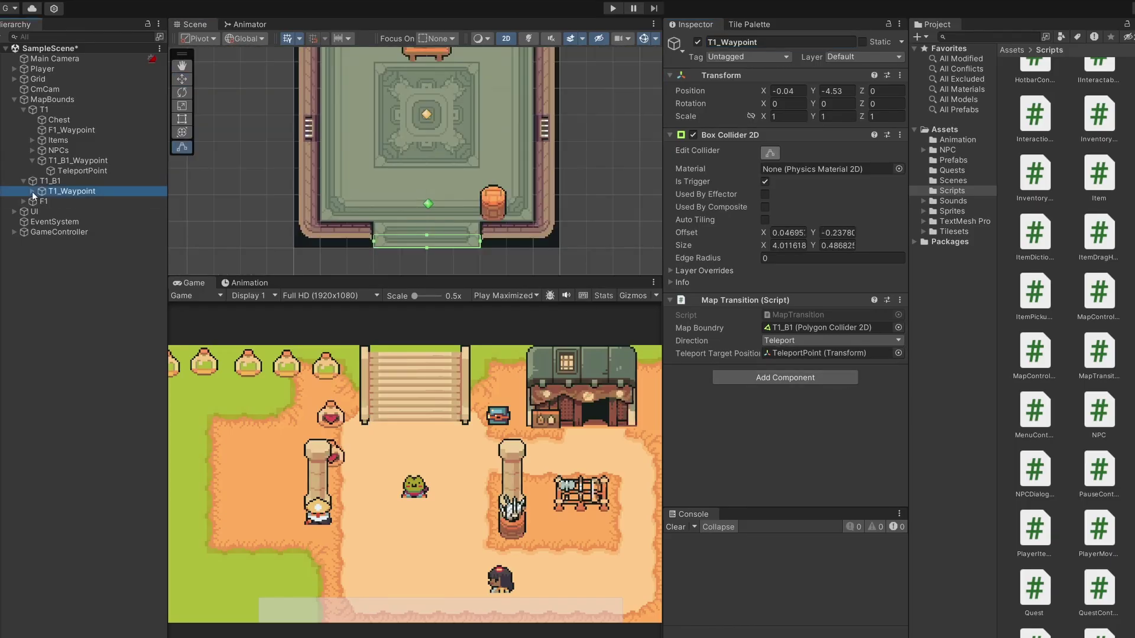
left_click(108, 199)
key("f")
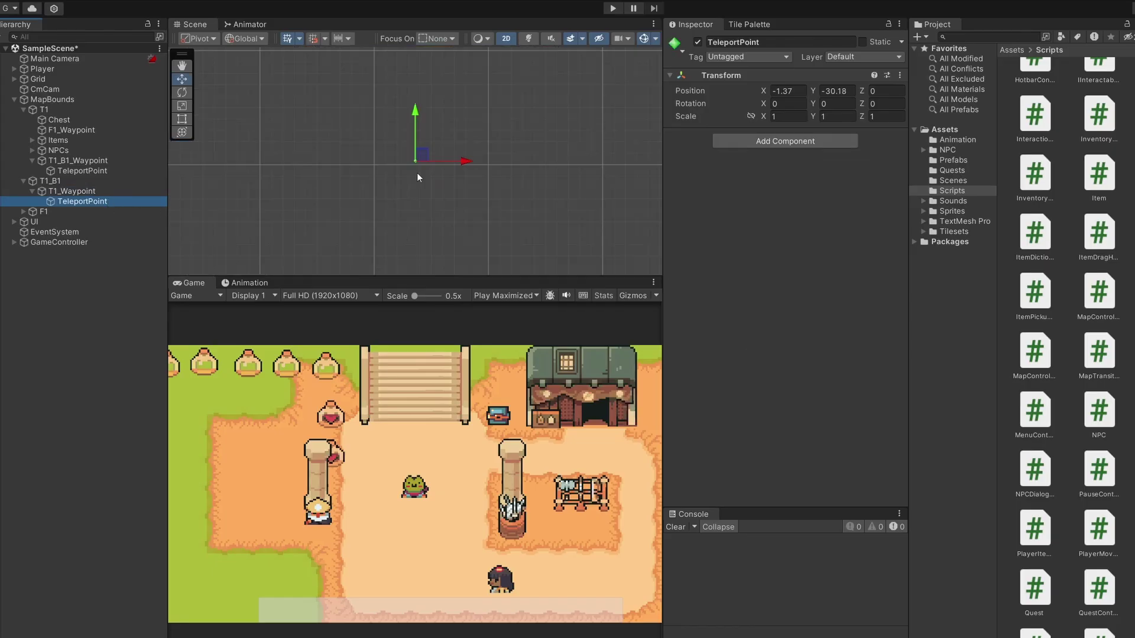
middle_click_drag(451, 125, 388, 203)
scroll(410, 166, "down", 10)
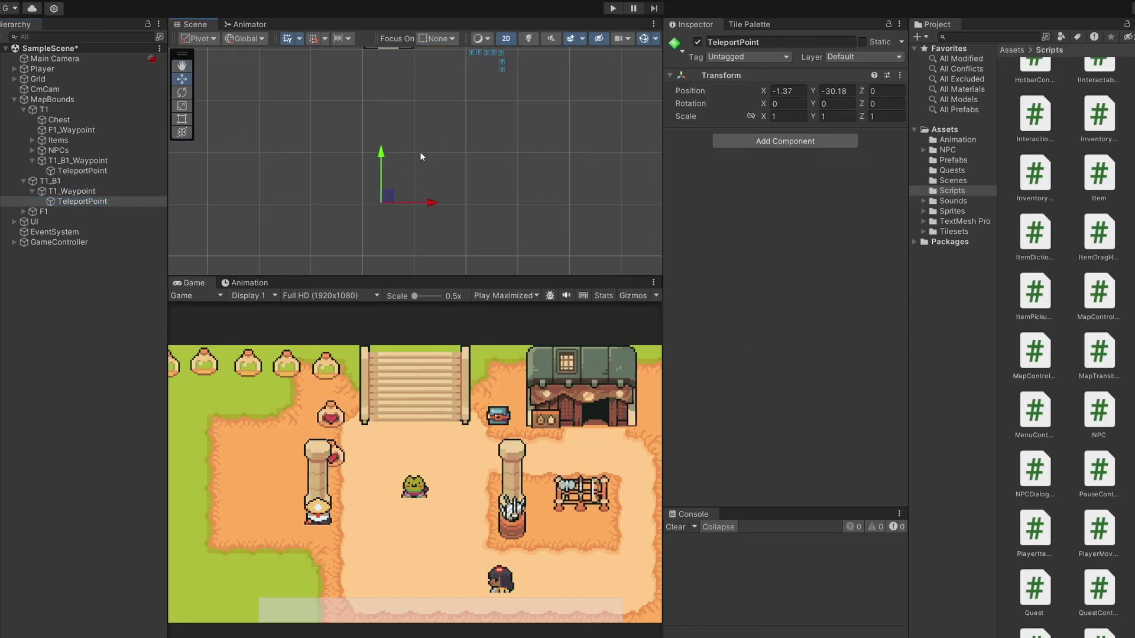
middle_click_drag(433, 143, 429, 181)
left_click_drag(400, 222, 434, 71)
middle_click_drag(434, 122, 431, 218)
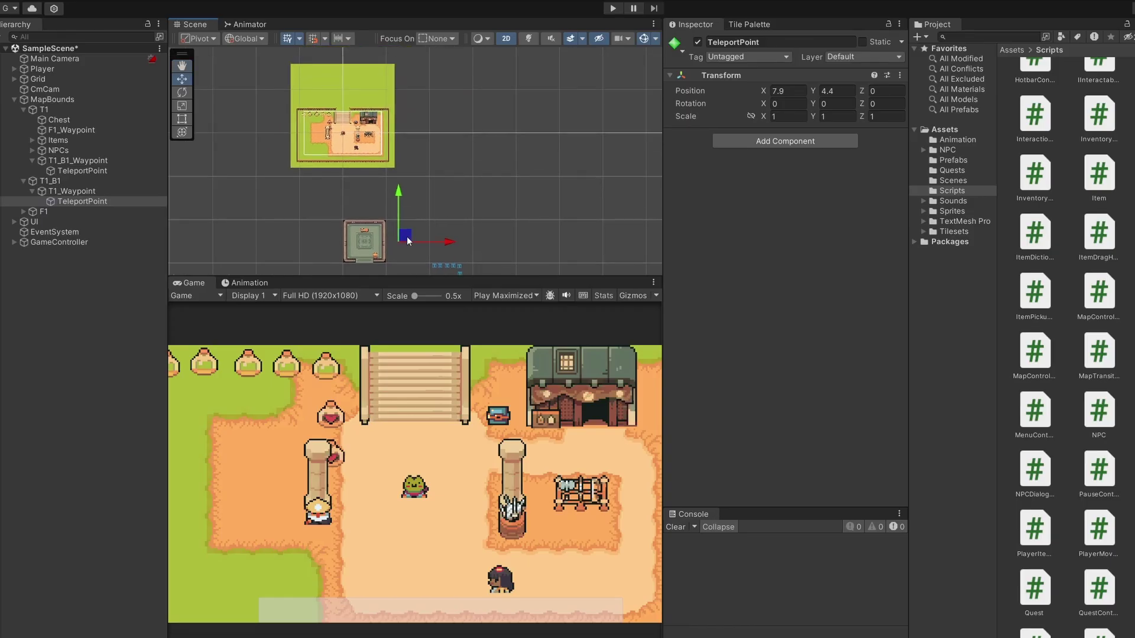
left_click_drag(407, 240, 376, 127)
scroll(376, 126, "up", 5)
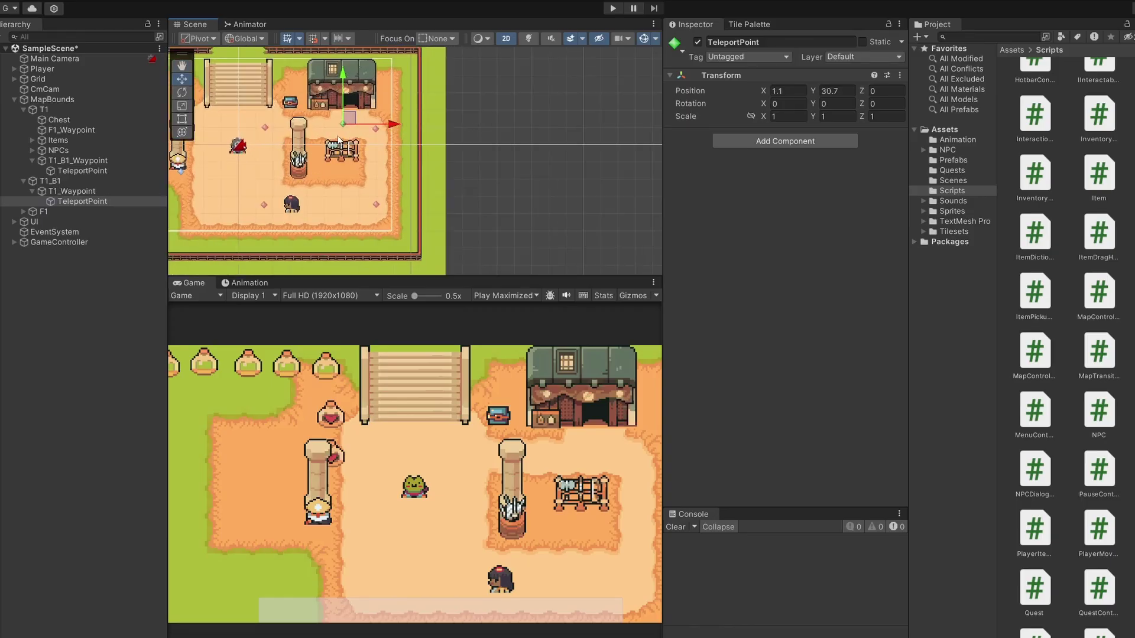
scroll(338, 141, "up", 6)
middle_click_drag(370, 104, 428, 172)
left_click_drag(400, 195, 421, 189)
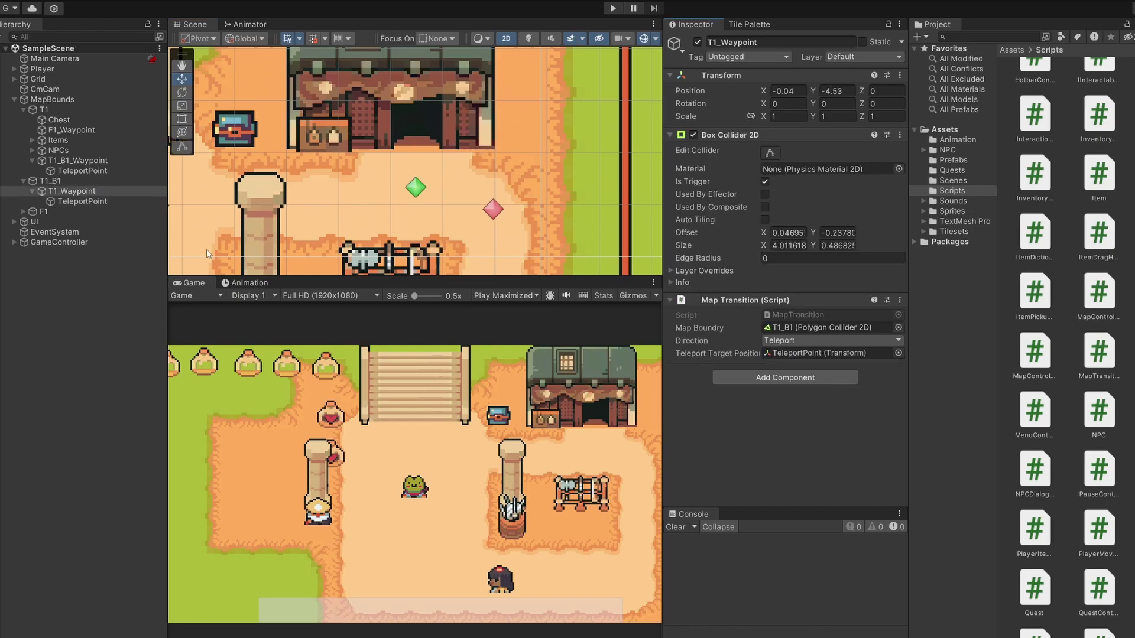
Assign T1_Waypoint's own TeleportPoint child as the Teleport Target Position of its Map Transition script
left_click_drag(87, 199, 784, 355)
left_click_drag(83, 202, 785, 354)
scroll(421, 237, "down", 1)
scroll(421, 236, "down", 3)
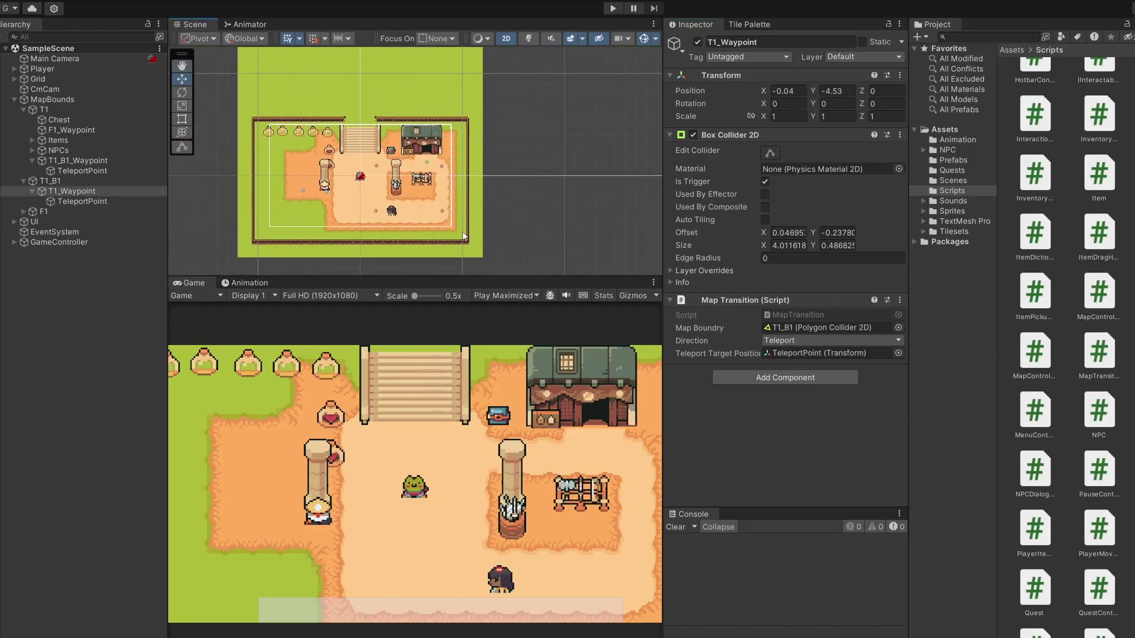
Turn on Is Trigger for the Polygon Collider 2D of T1_B1
double_click(38, 179)
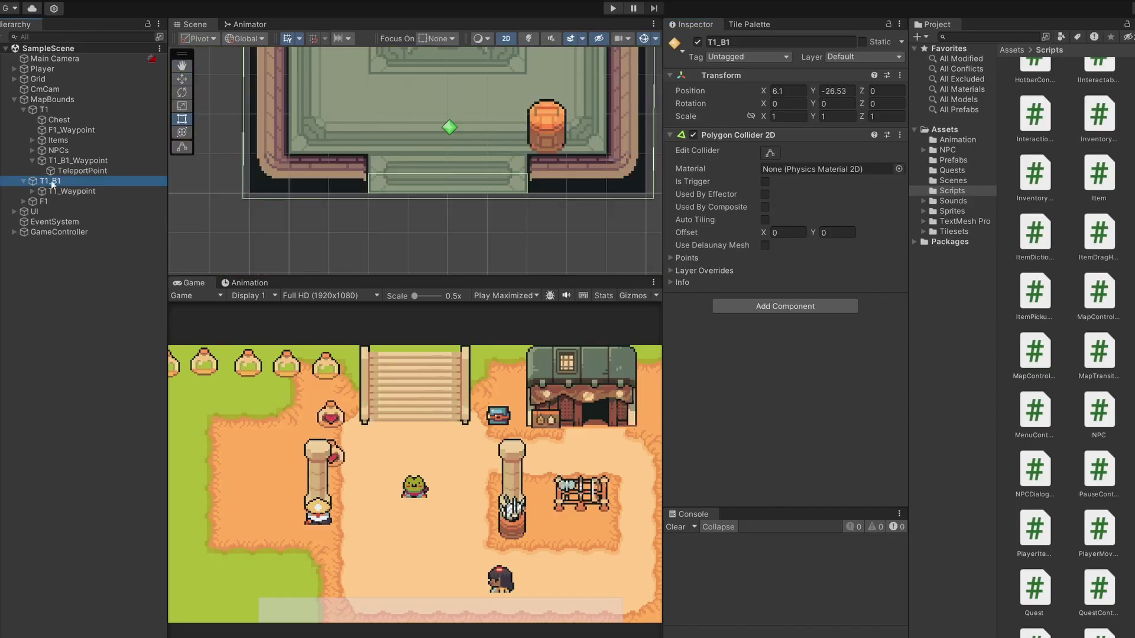
scroll(388, 186, "down", 3)
middle_click_drag(392, 109, 409, 190)
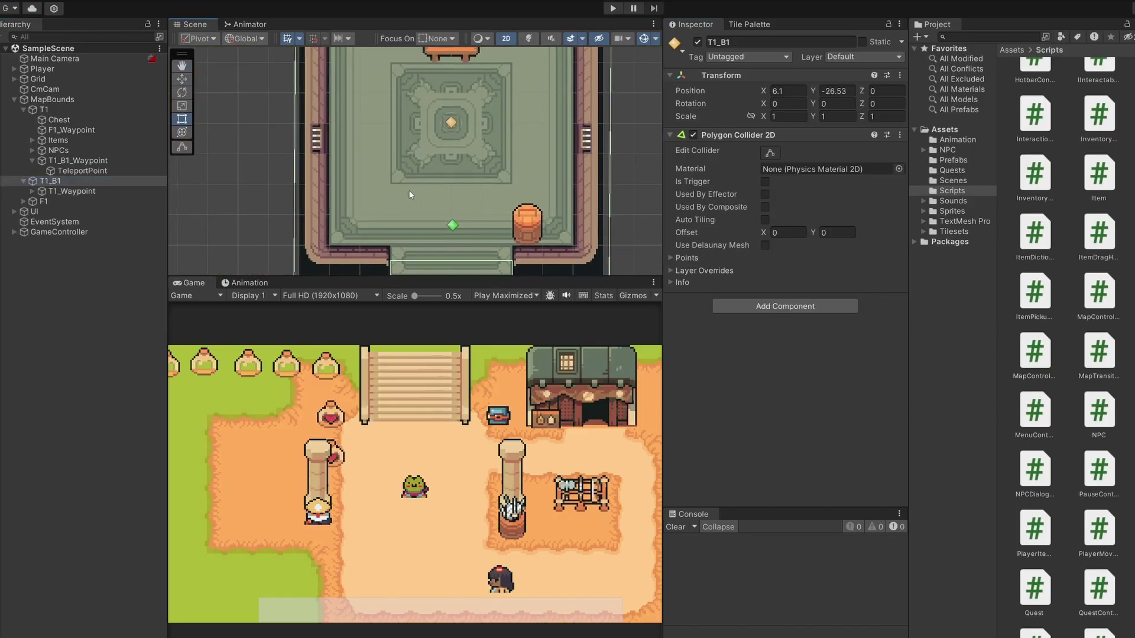
scroll(409, 190, "down", 2)
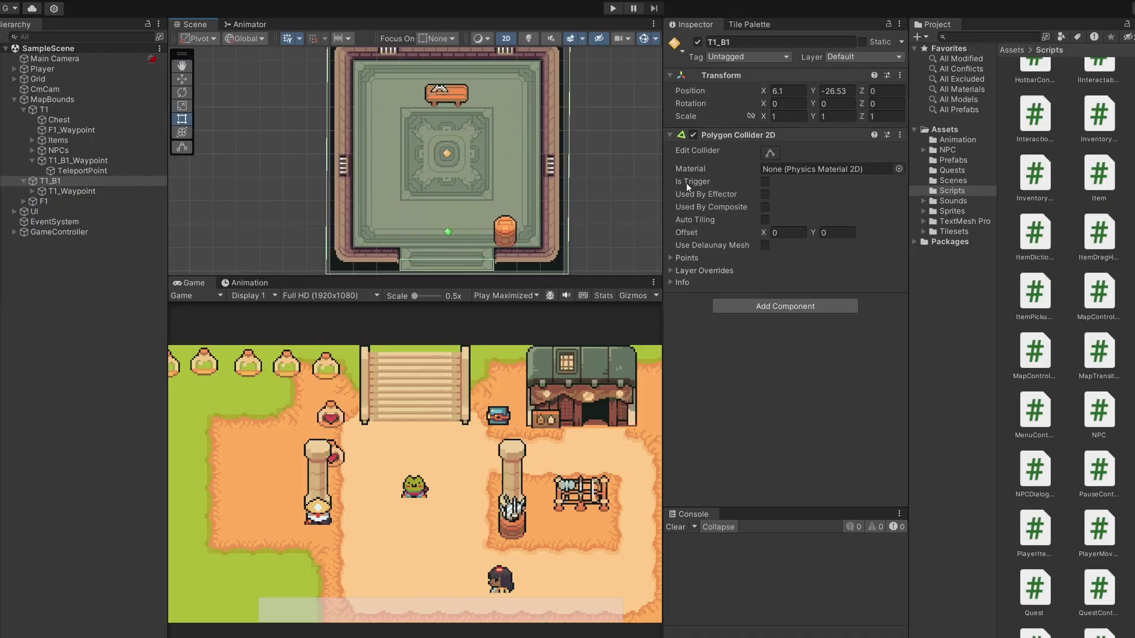
left_click(762, 184)
scroll(494, 197, "down", 1)
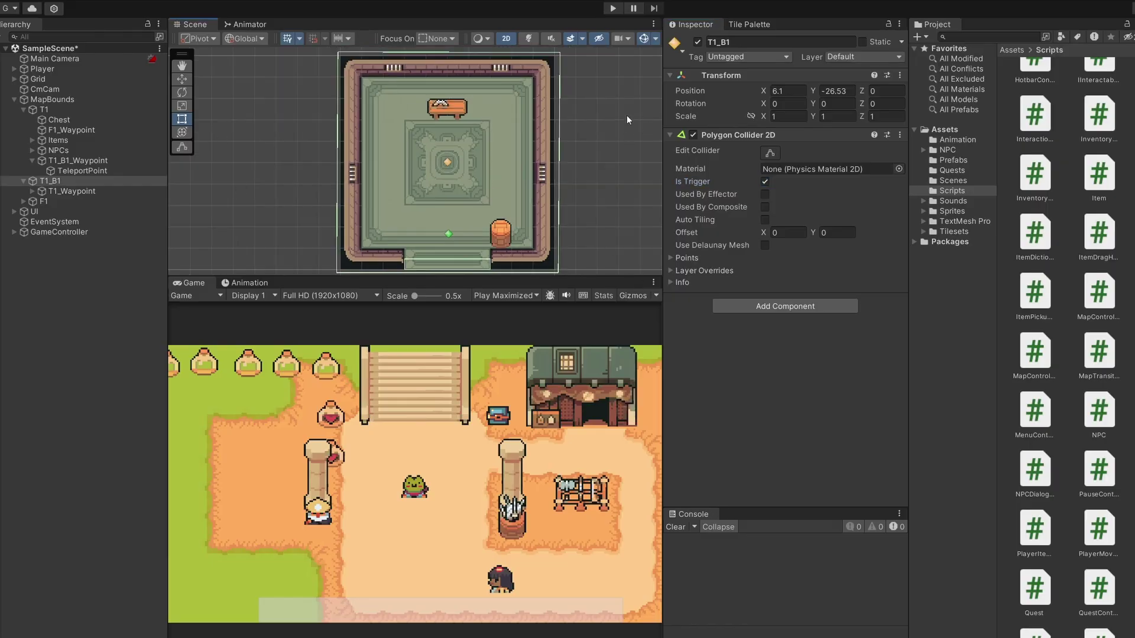
Playtest the scene by walking the character through the building's door and around the interior room
left_click(613, 8)
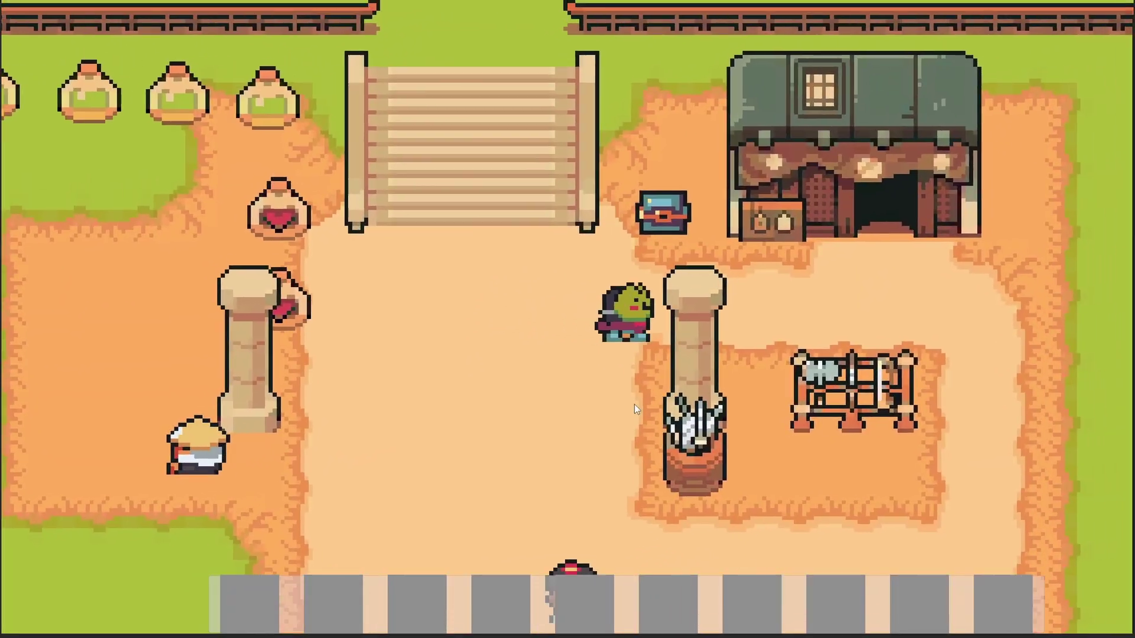
key("d")
key("w")
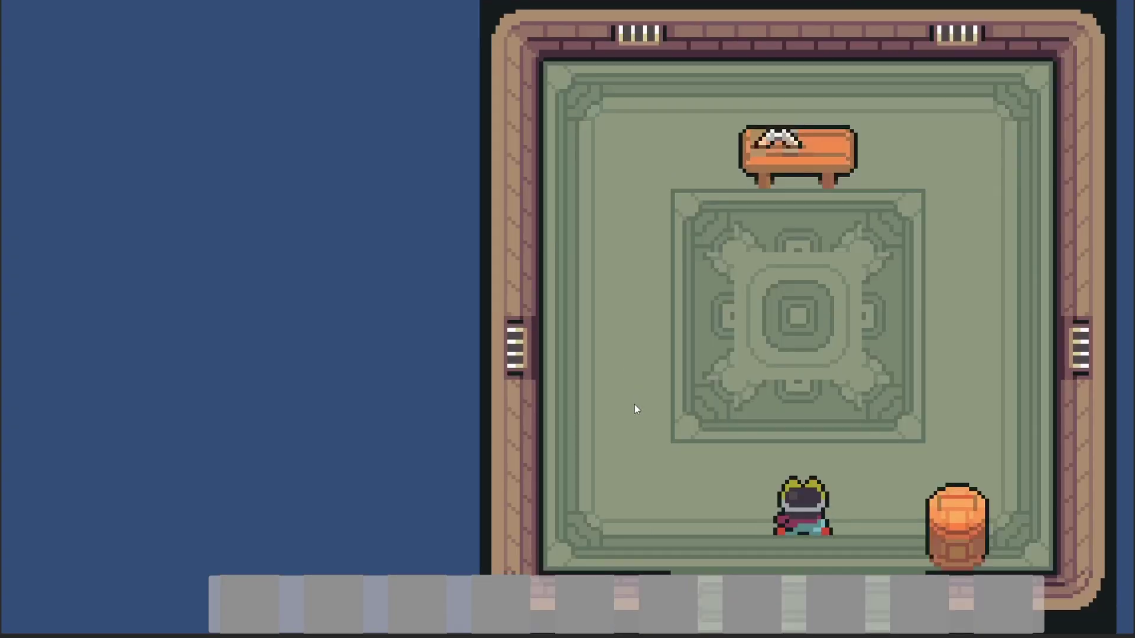
key("w")
key("s")
key("a")
key("w")
key("d")
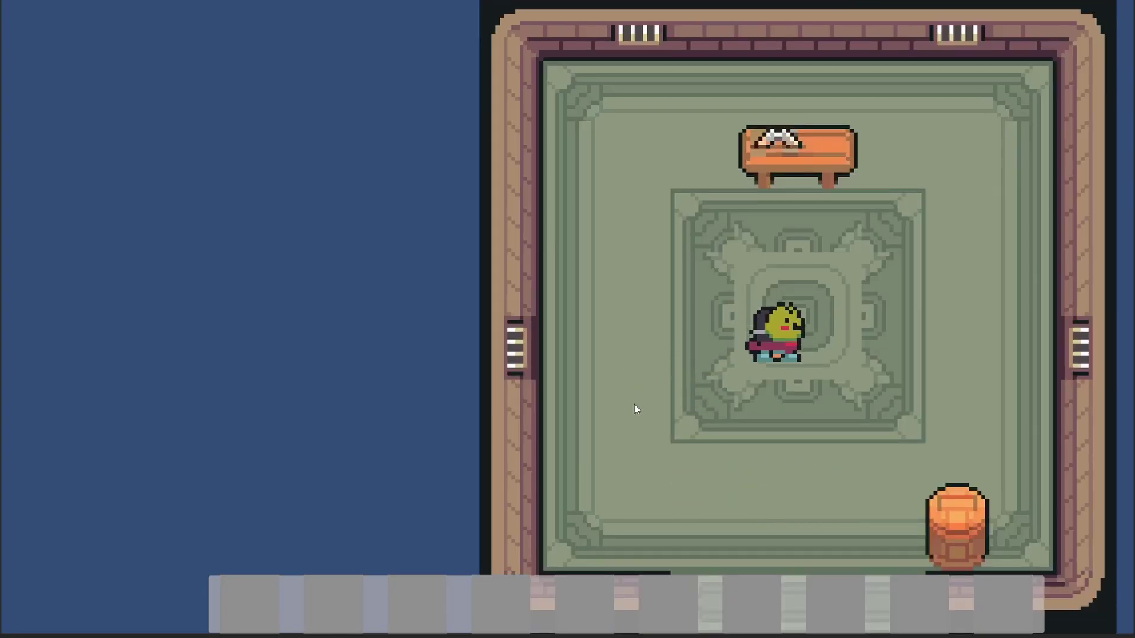
key("a")
key("d")
key("a")
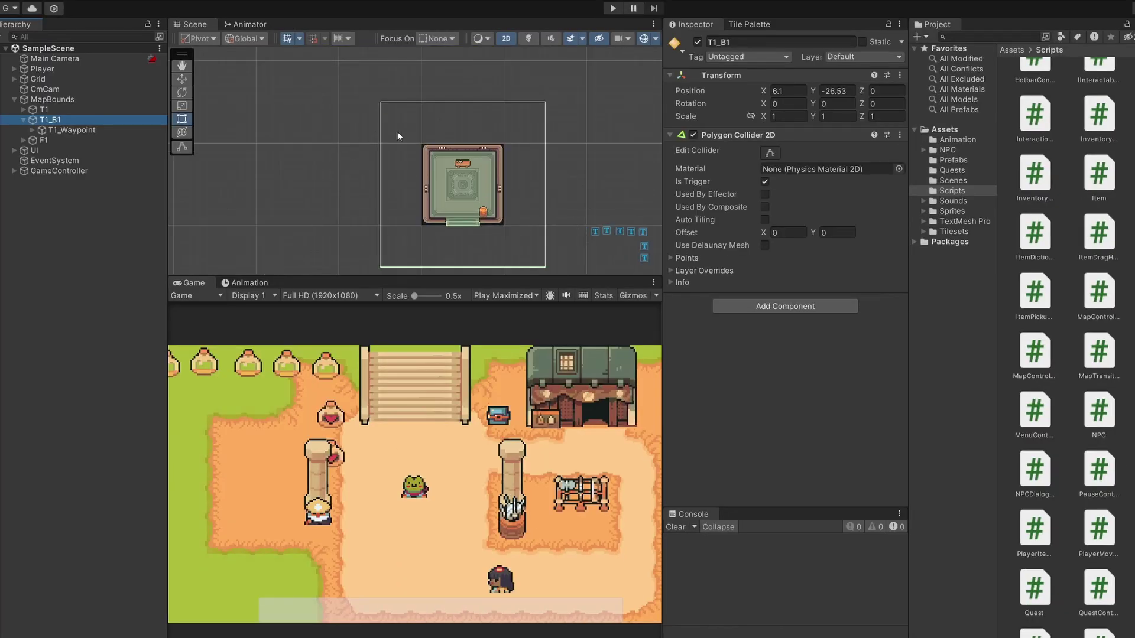
Playtest again with the enlarged T1_B1 bounds, walking around the interior room to check how the camera follows the character
scroll(462, 219, "up", 3)
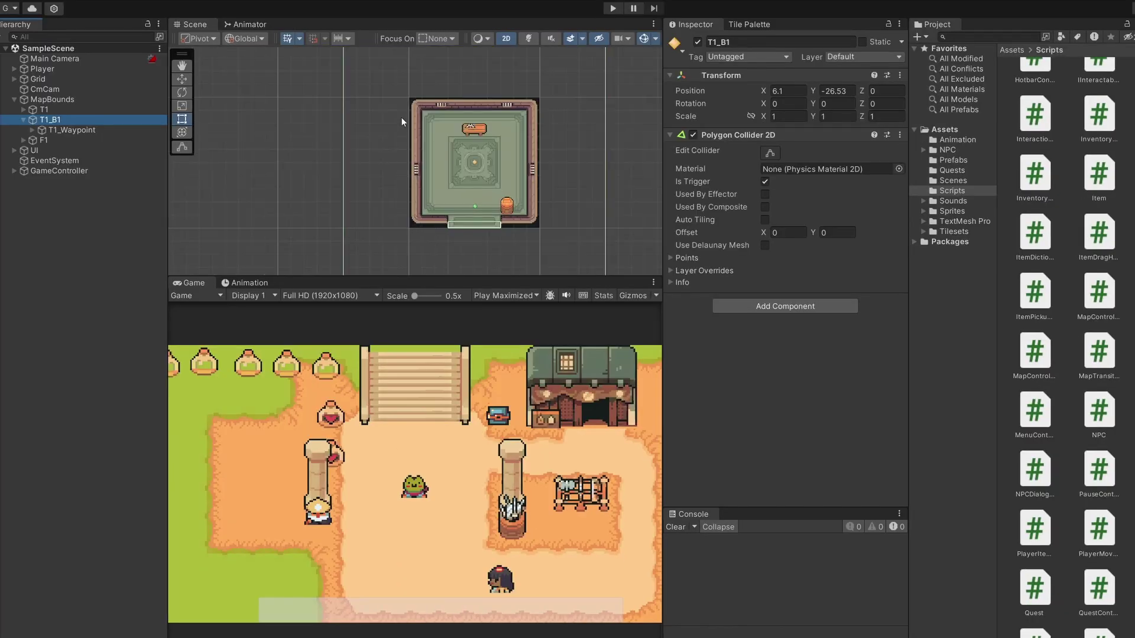
scroll(464, 243, "down", 3)
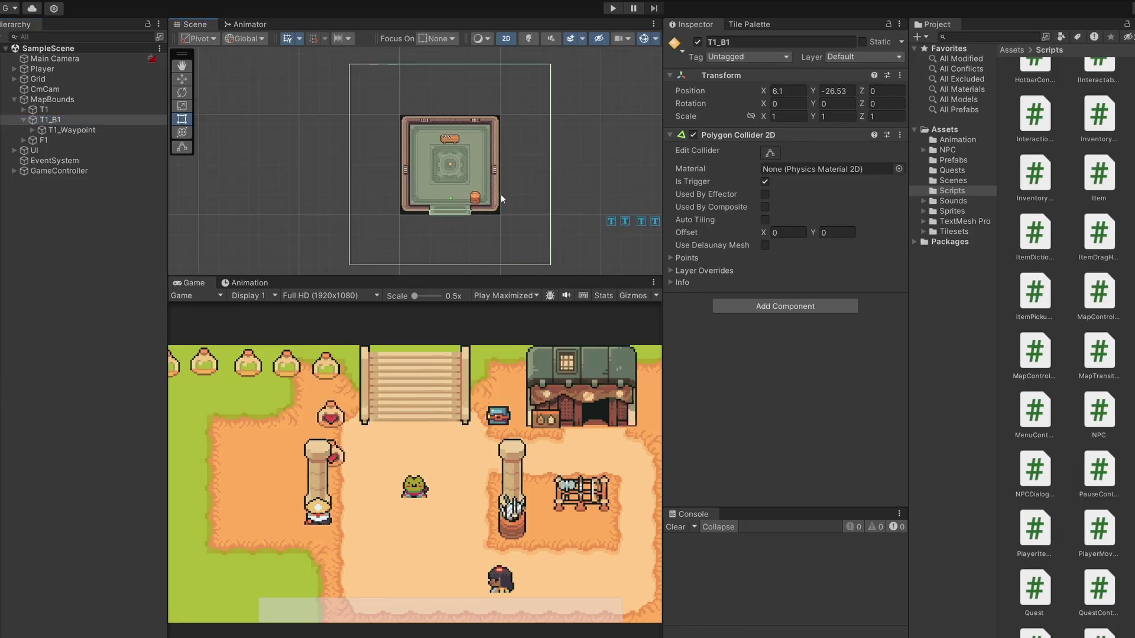
left_click(611, 9)
key("w")
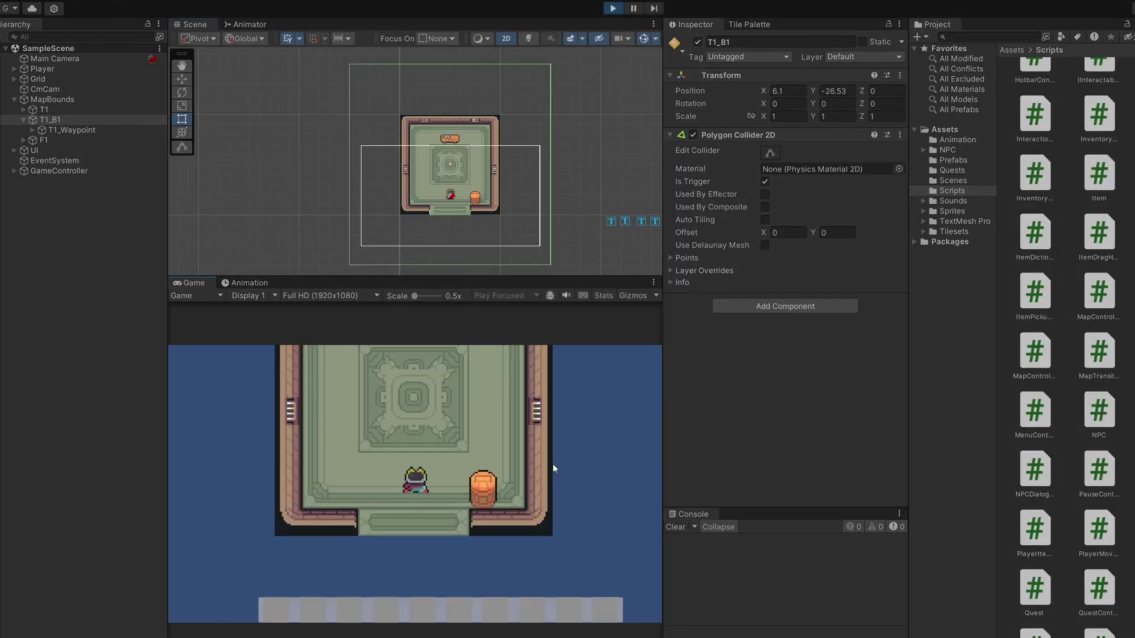
key("a")
key("w")
key("d")
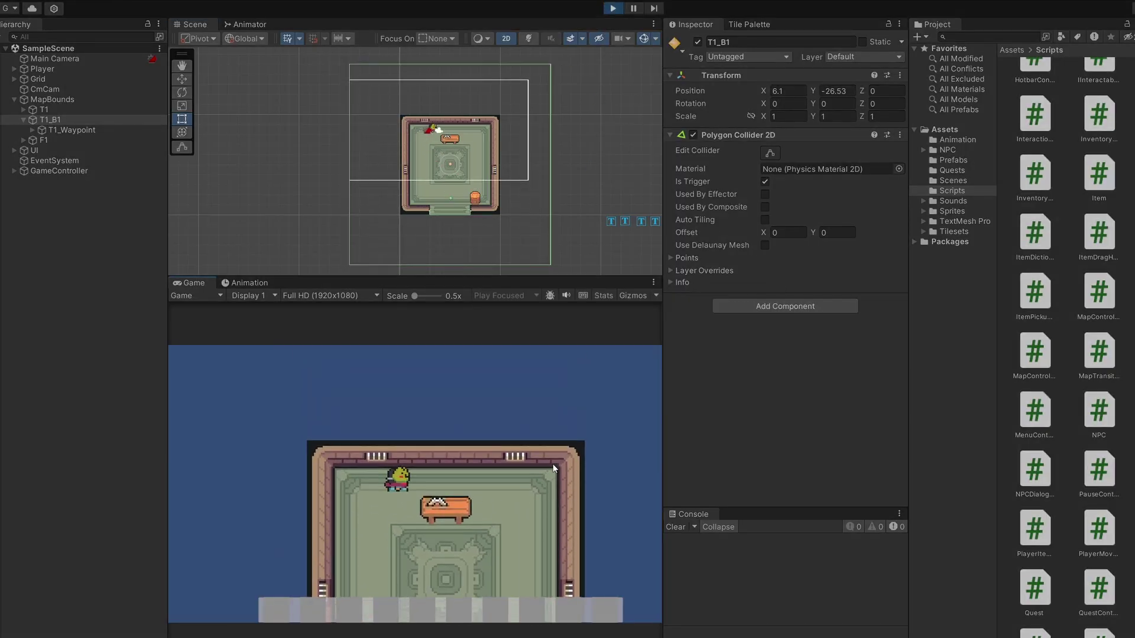
key("s")
key("d")
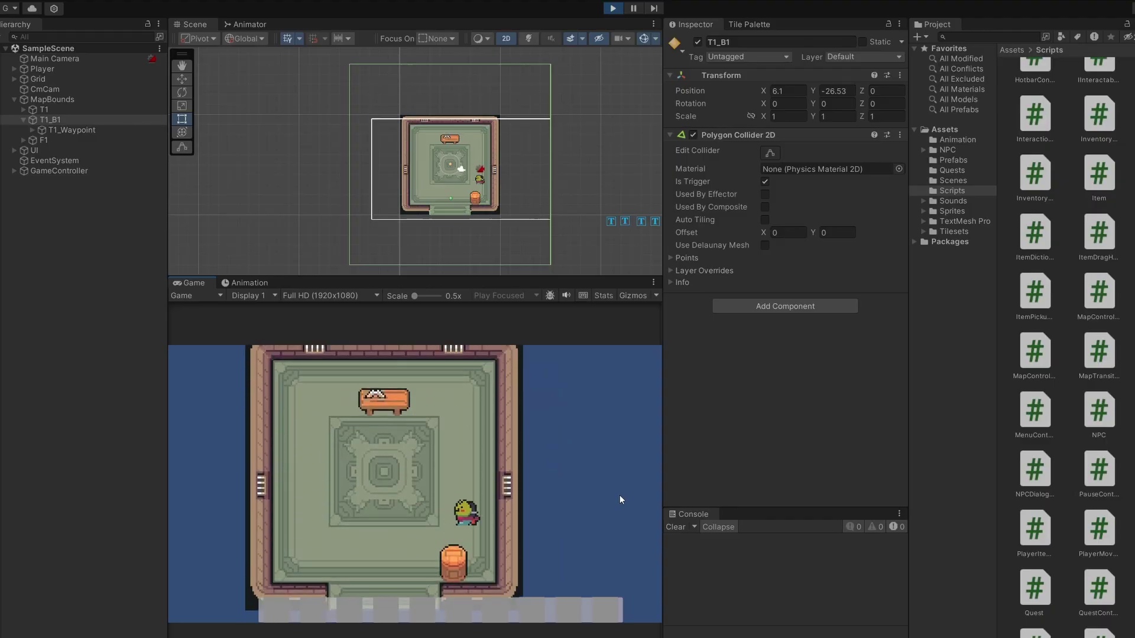
key("a")
key("w")
key("a")
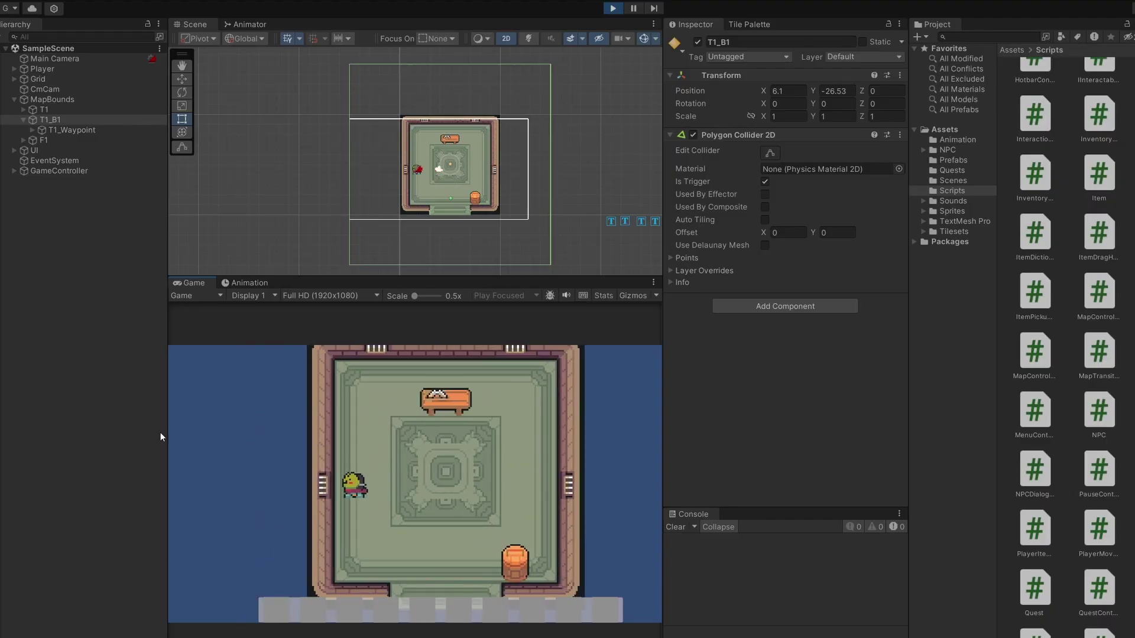
key("d")
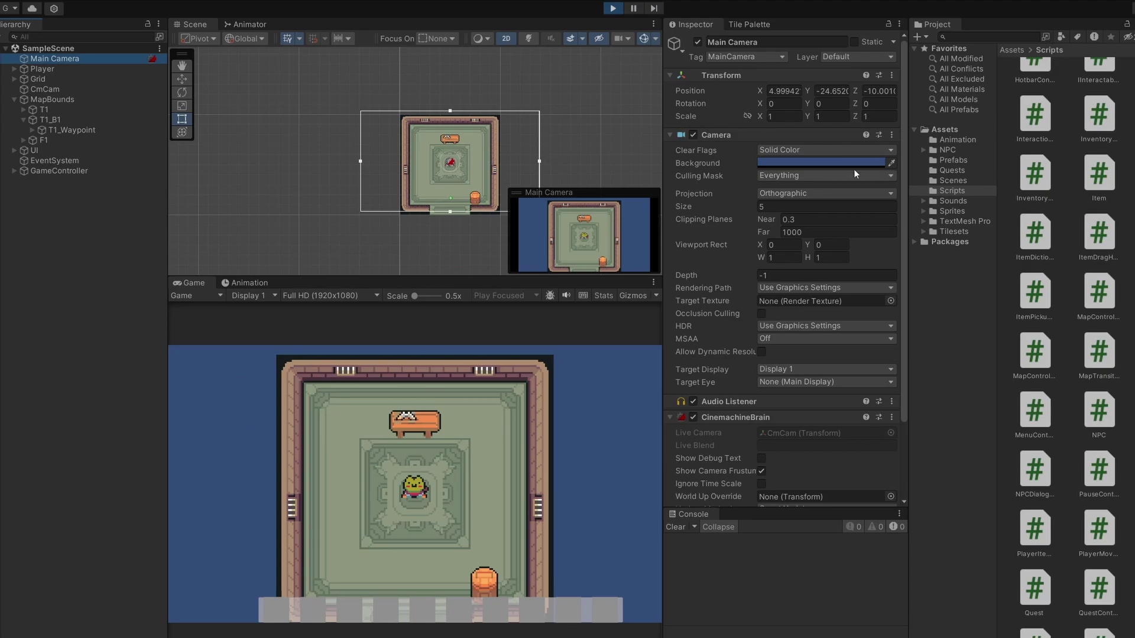
Set the Main Camera's background to a dark navy, about hex 111F33, and stop the playtest
left_click(807, 164)
mouse_move(844, 268)
left_mouse_down()
mouse_move(819, 321)
mouse_move(871, 279)
left_mouse_up()
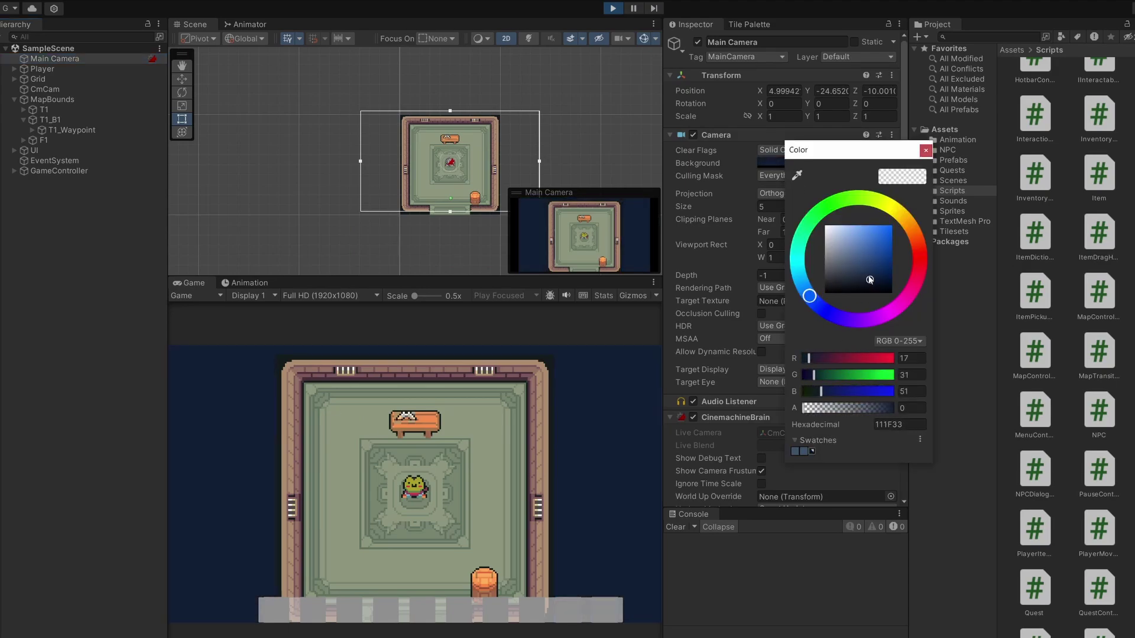
left_click(926, 150)
left_click(613, 9)
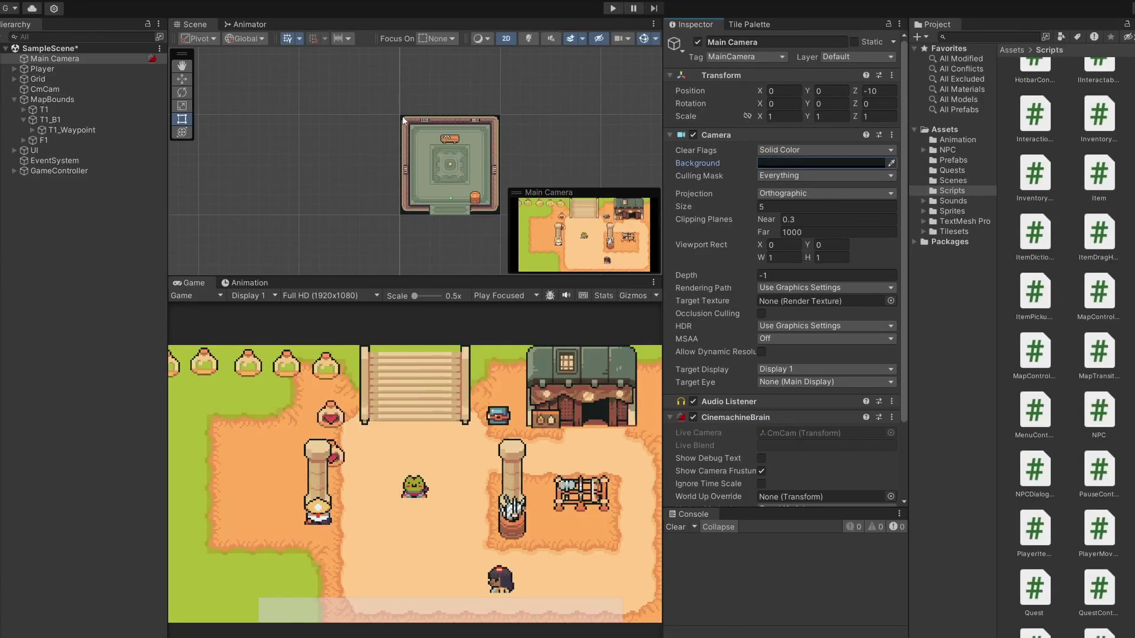
scroll(406, 129, "up", 5)
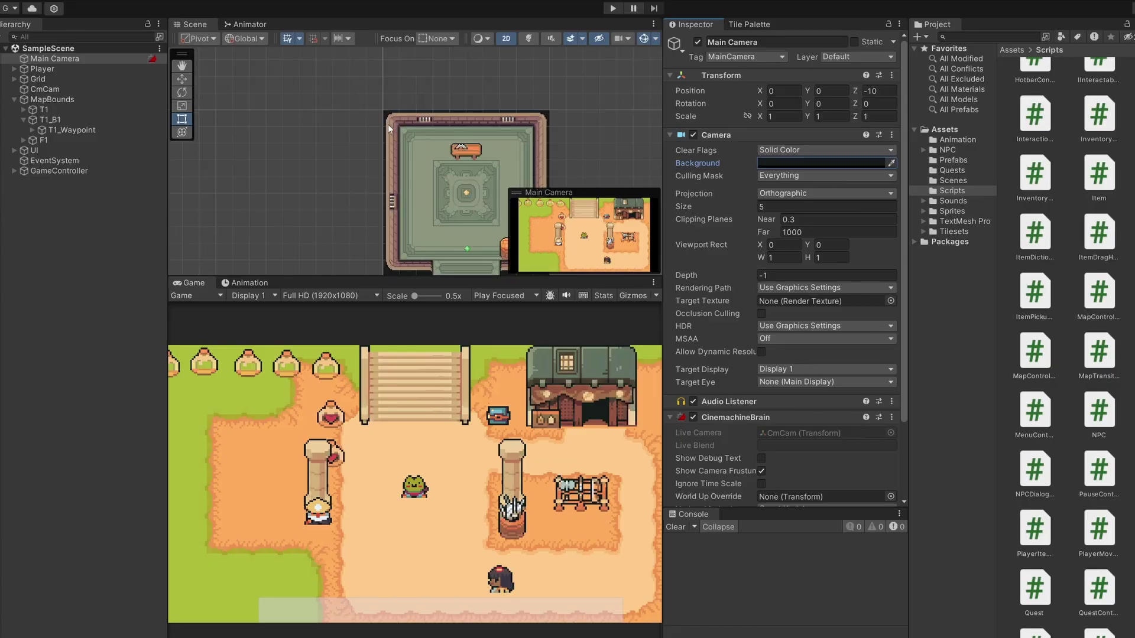
Playtest the scene with the dark camera background, entering the building and walking around its interior room
left_click(613, 8)
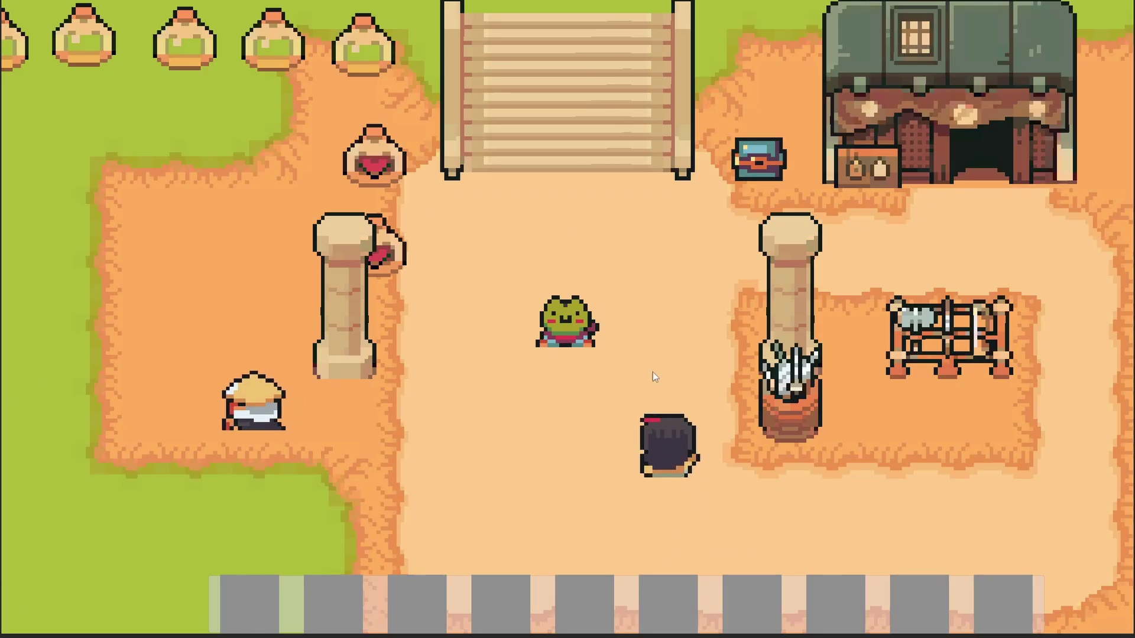
key("w")
key("d")
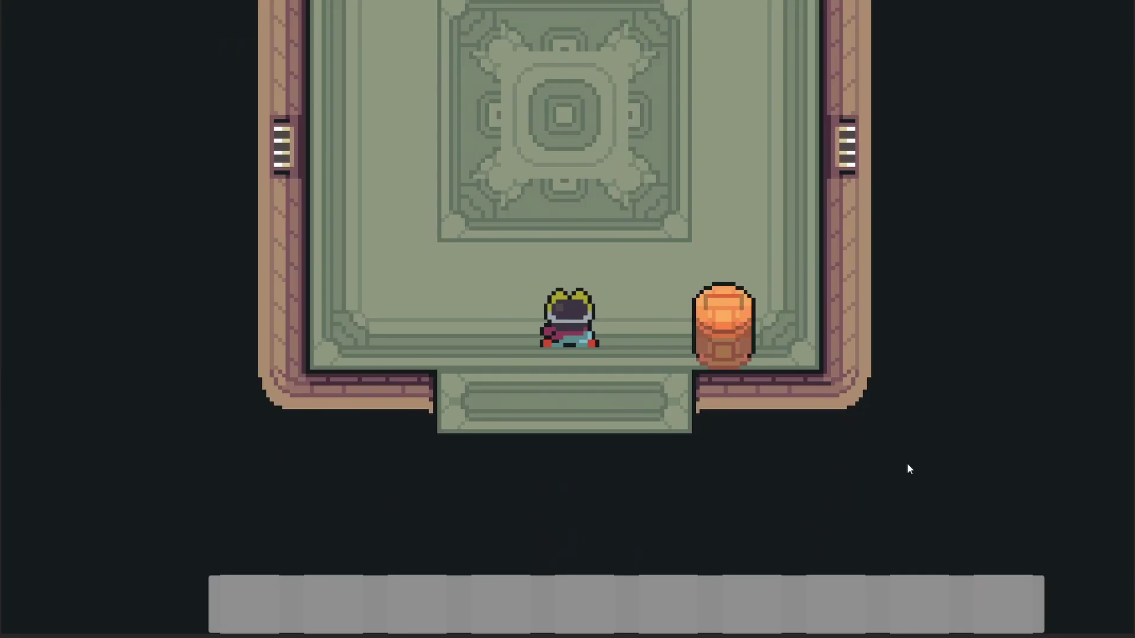
key("w")
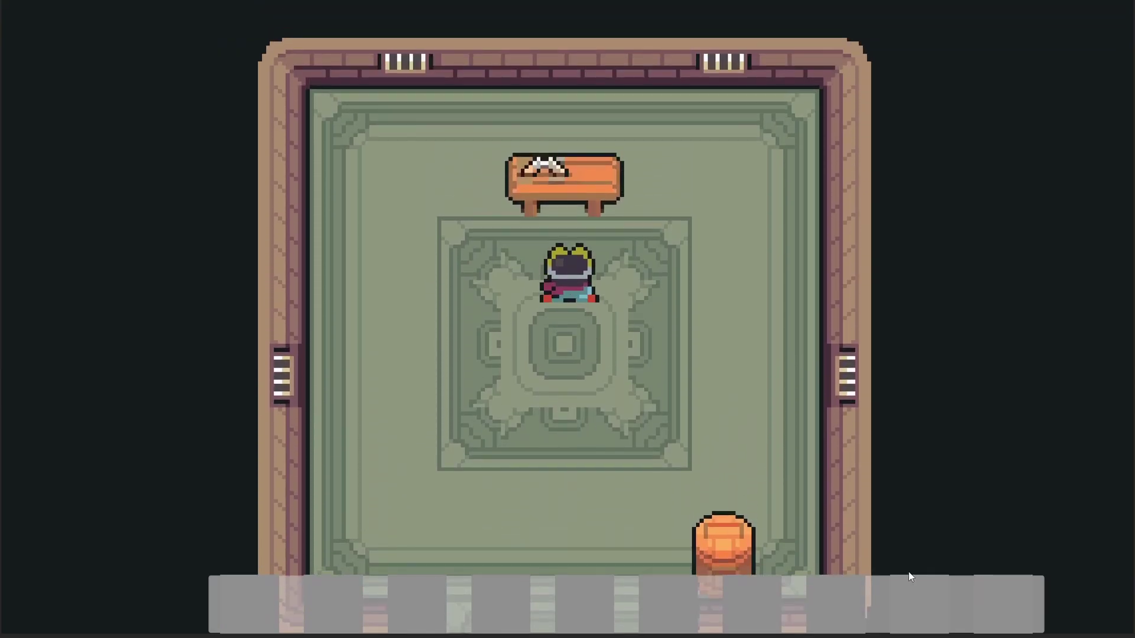
key("s")
key("a")
key("w")
key("d")
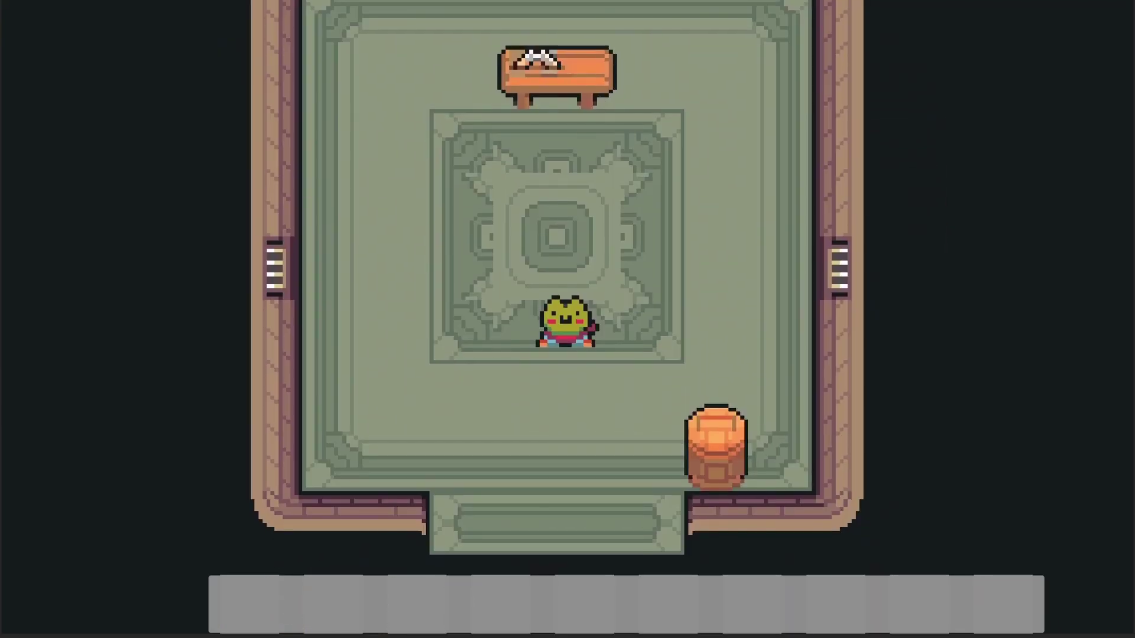
key("s")
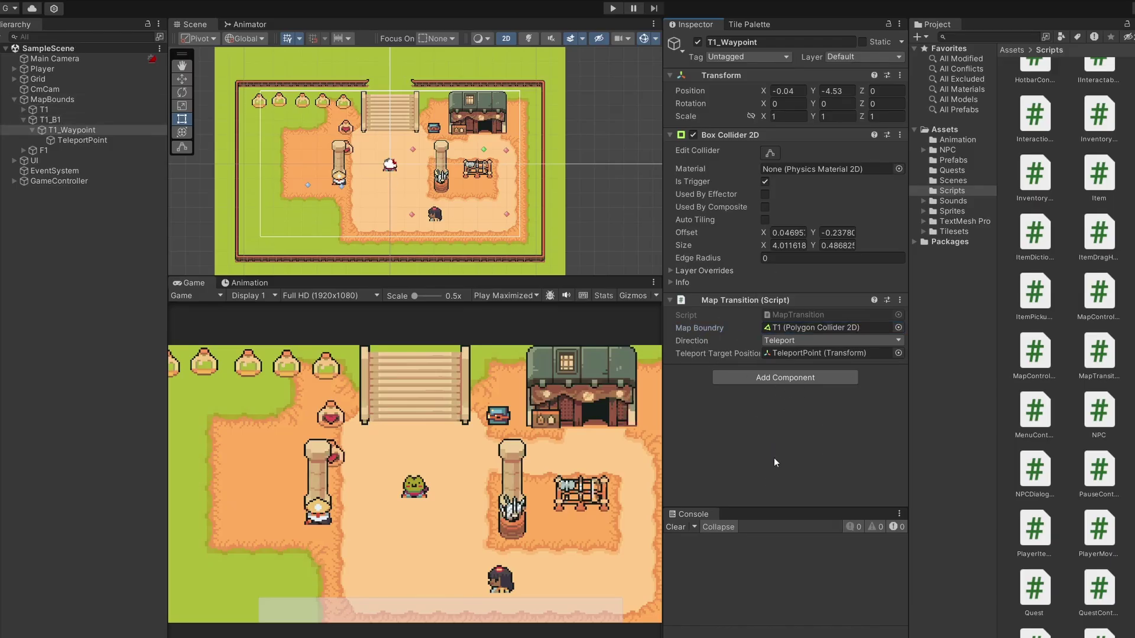
Start another playtest, enter the building through its door and walk across the room to the barrel
left_click(612, 10)
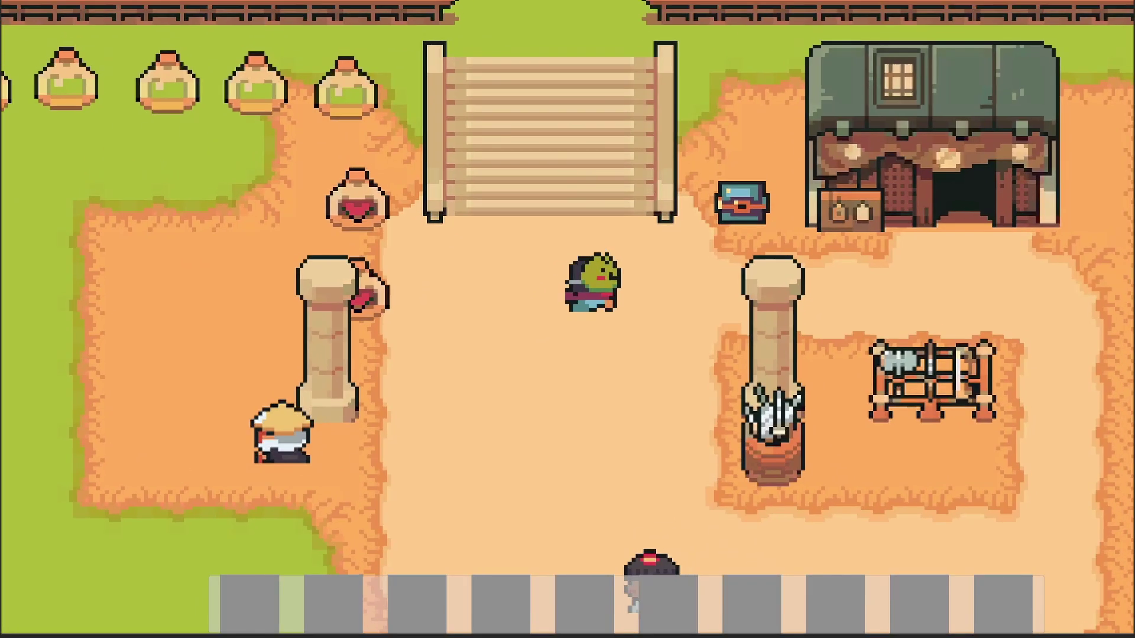
key("w")
key("d")
key("w")
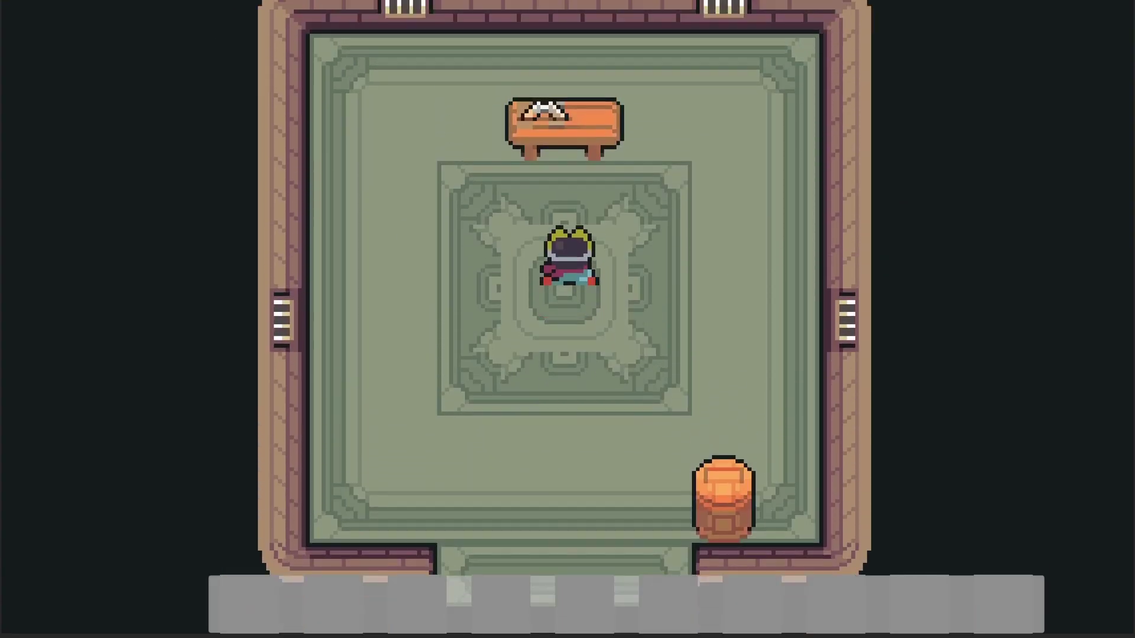
key("d")
key("a")
key("s")
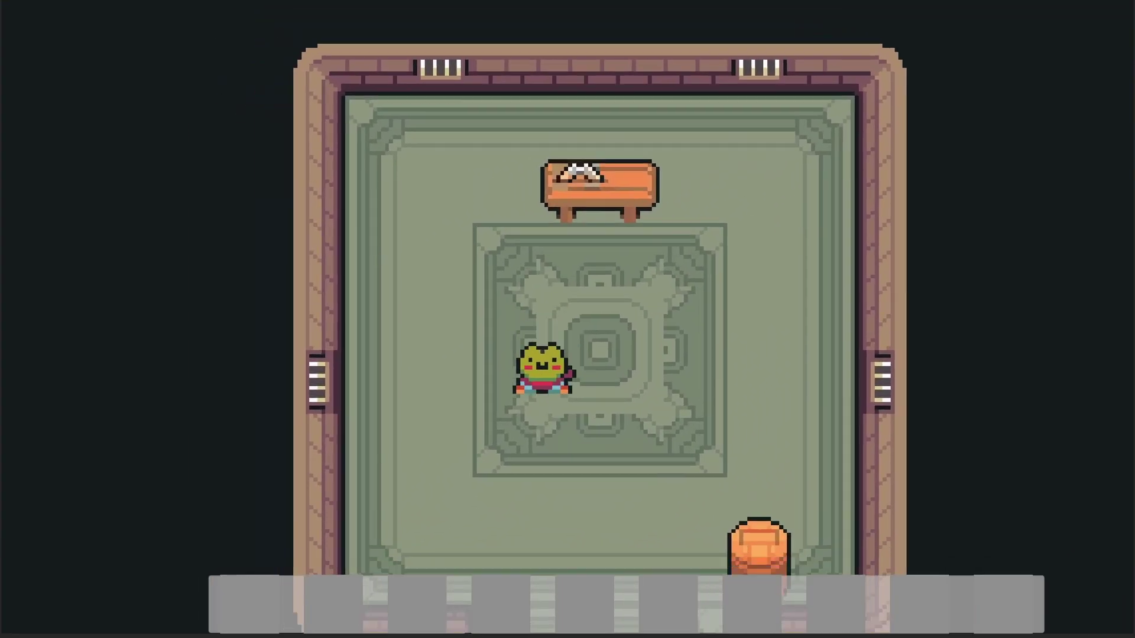
key("d")
Walk around the barrel and leave the interior through its lower doorway to test the exit teleport
key("d")
key("s")
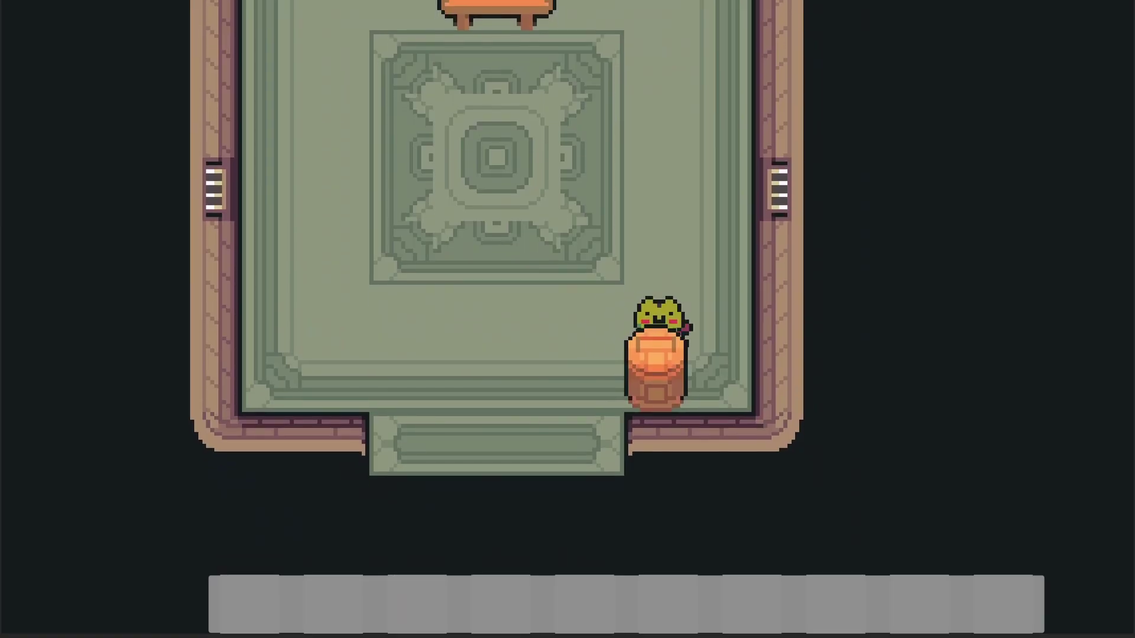
key("d")
key("w")
key("a")
key("s")
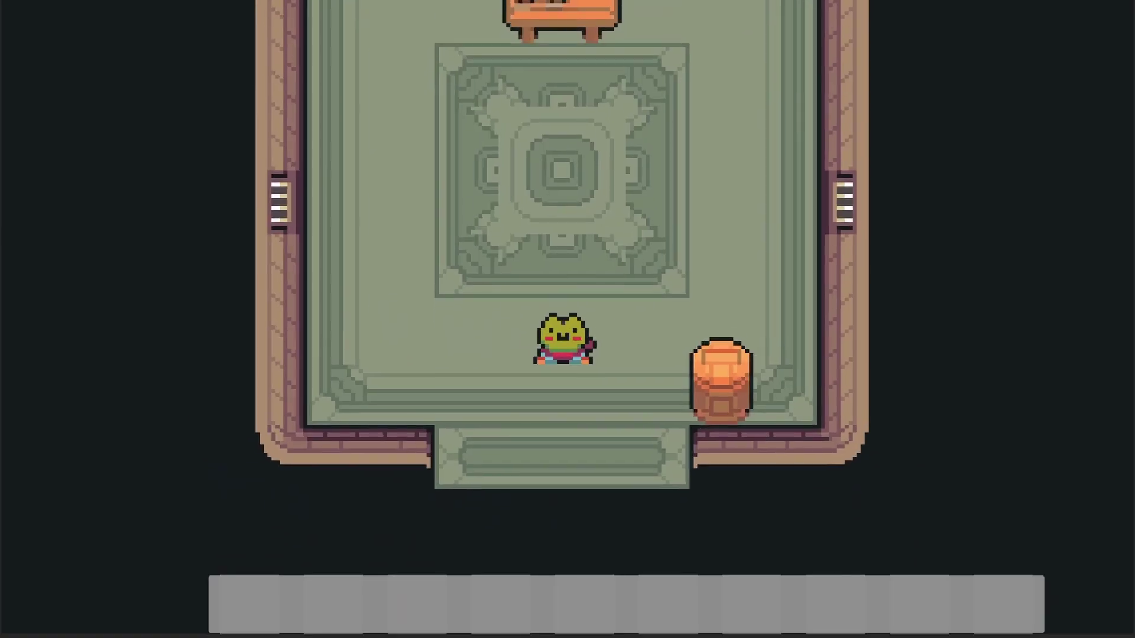
key("s")
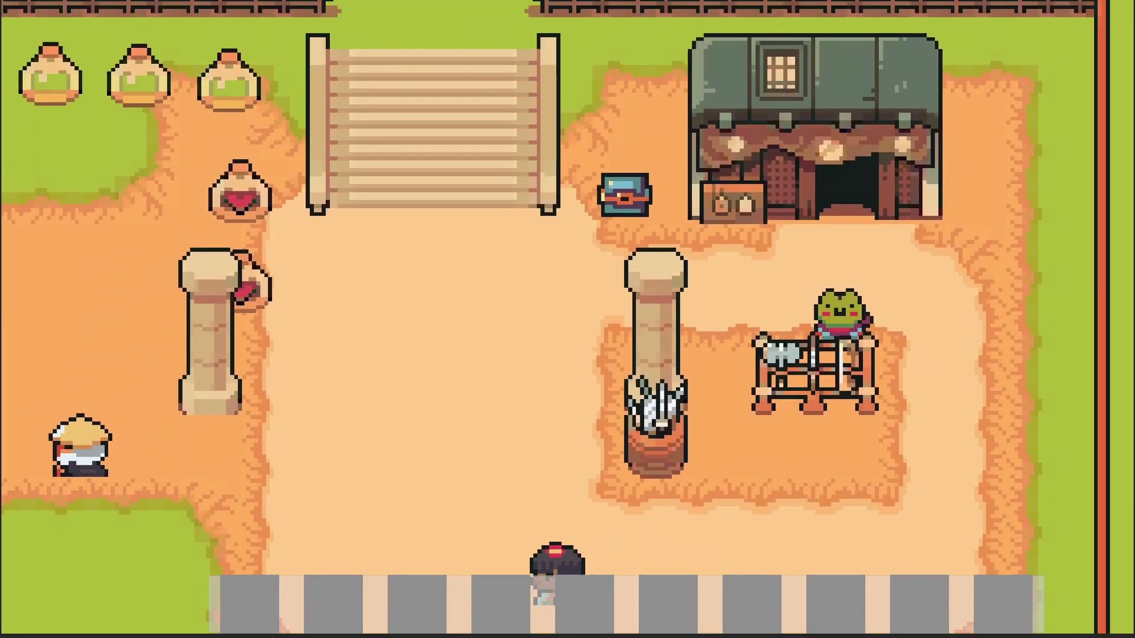
Walk around the village and pass in and out of the building repeatedly to test the two-way door teleport
key("w")
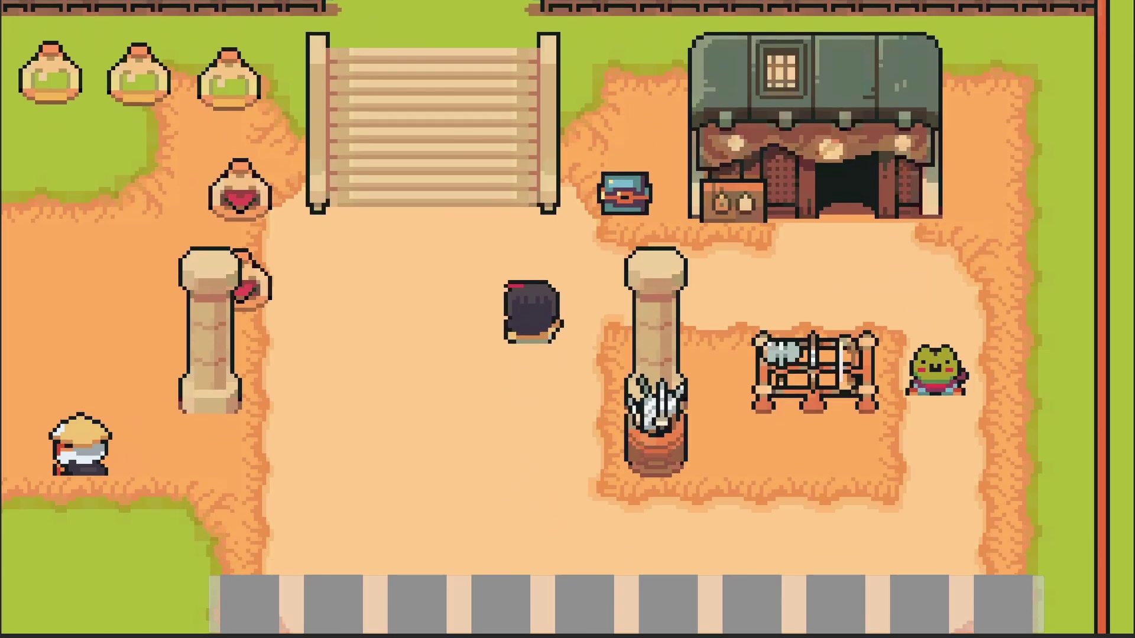
key("d")
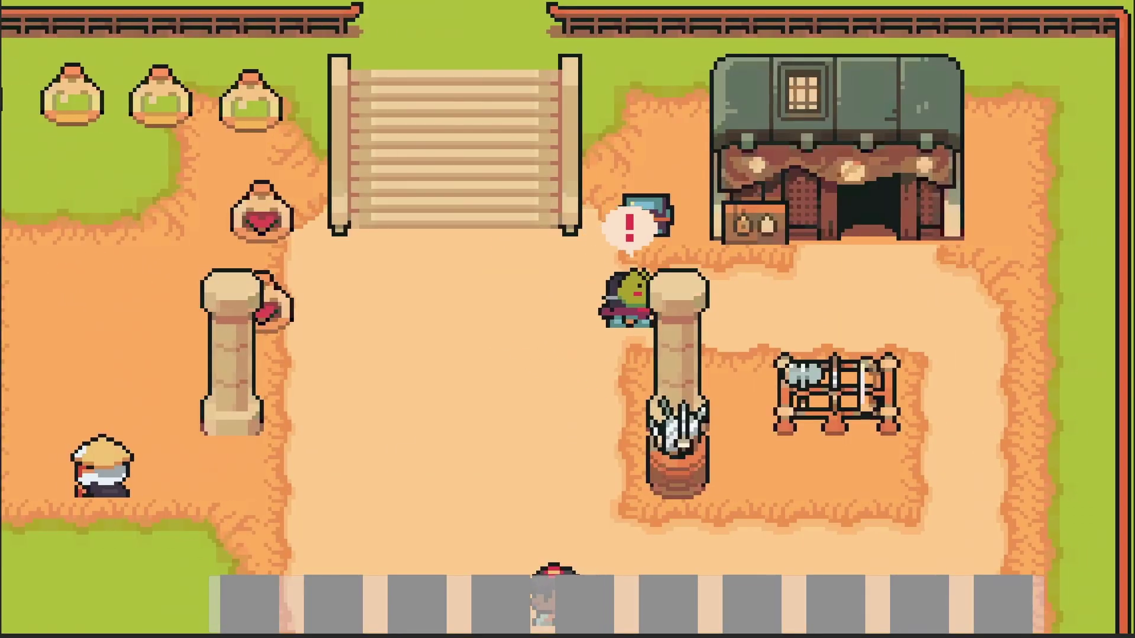
key("w")
key("w")
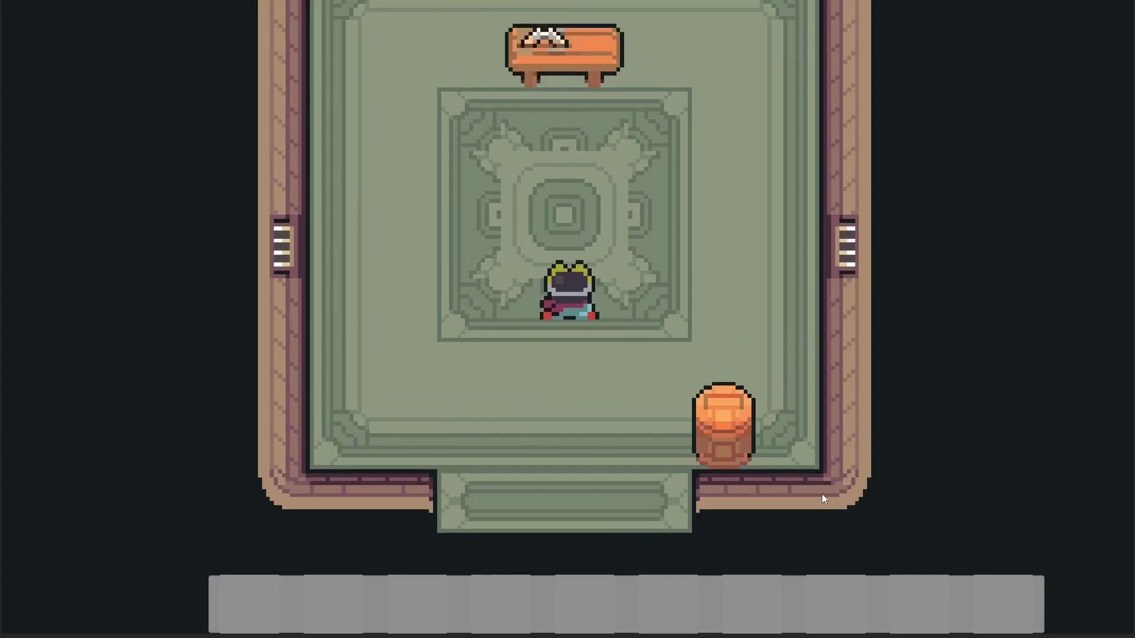
key("s")
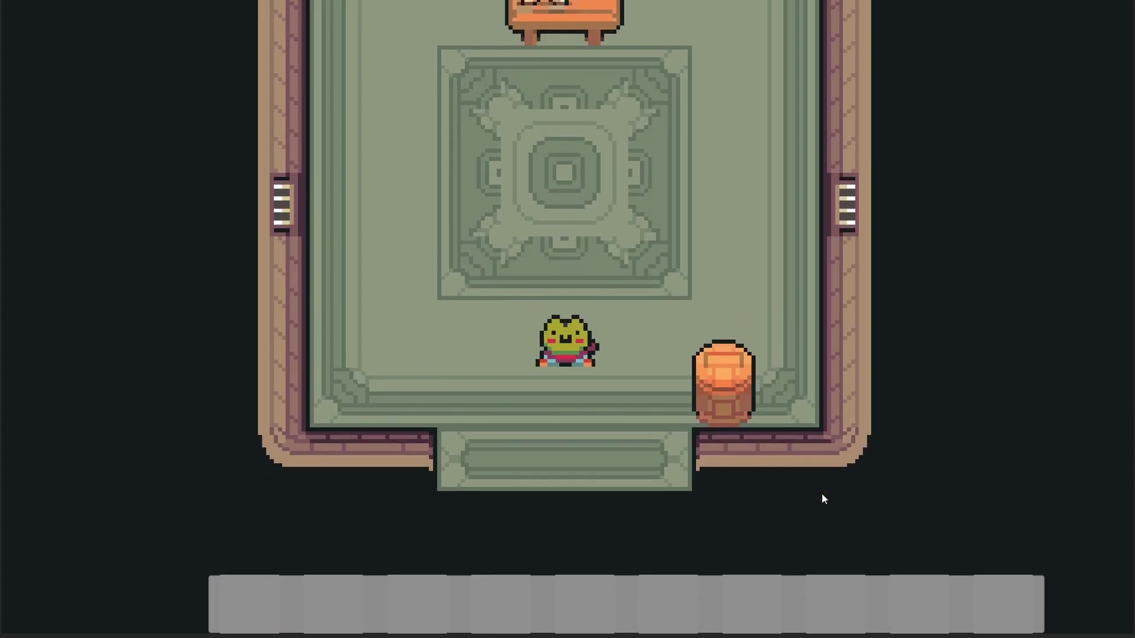
key("s")
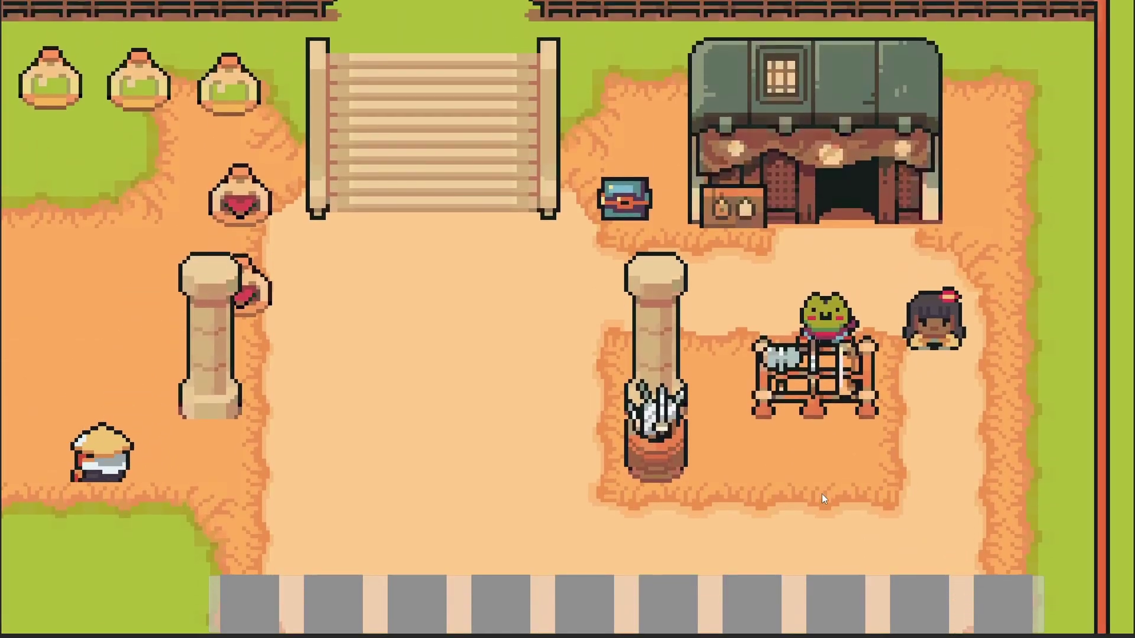
key("d")
key("w")
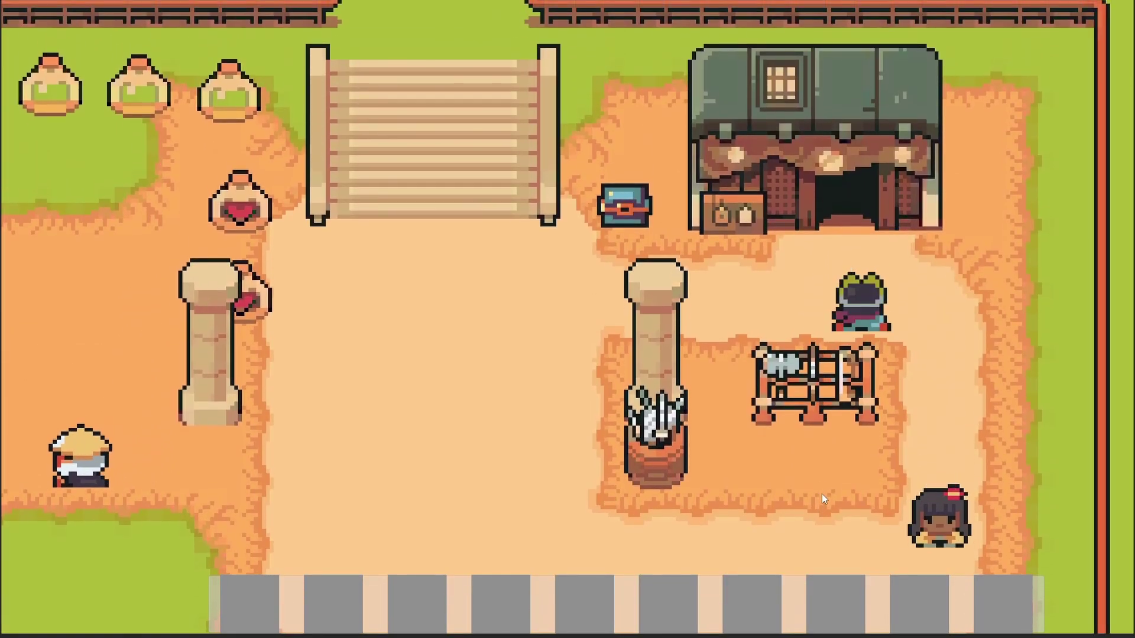
key("s")
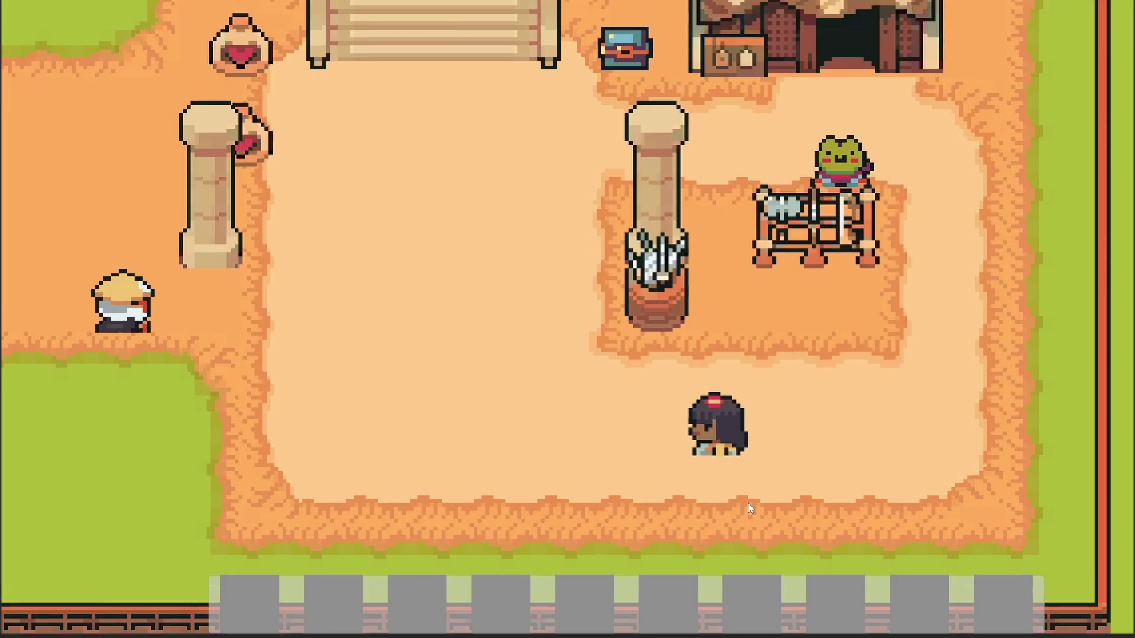
key("w")
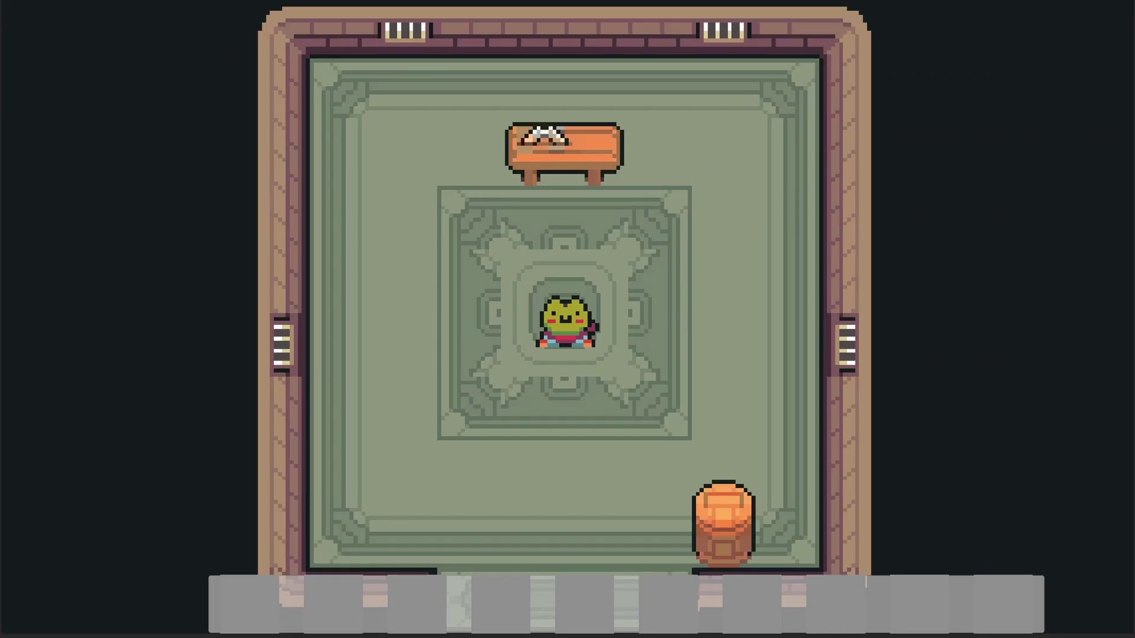
key("Down")
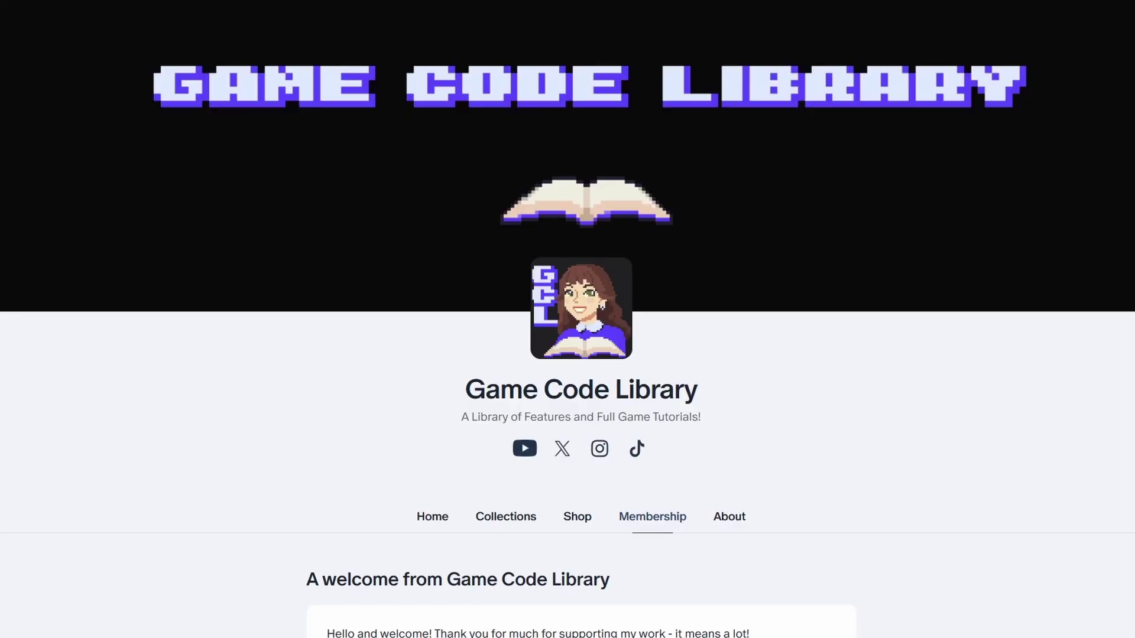
Switch to the 2D Top Down Game Template web page and examine its finished features and future updates lists
scroll(567, 319, "down", 13)
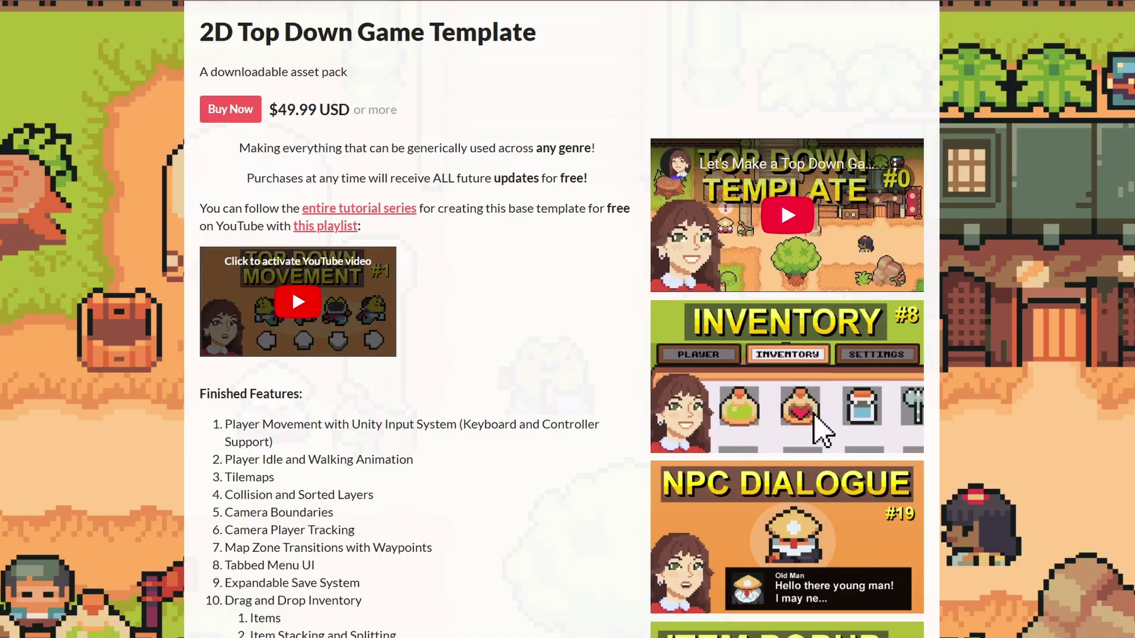
scroll(284, 478, "down", 7)
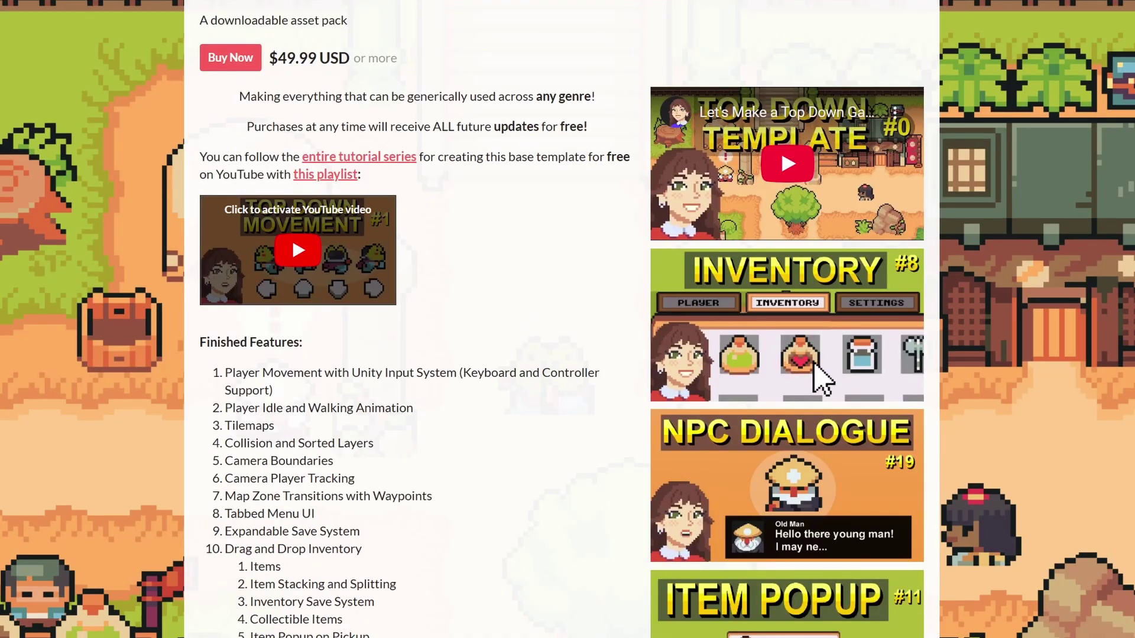
scroll(388, 609, "down", 3)
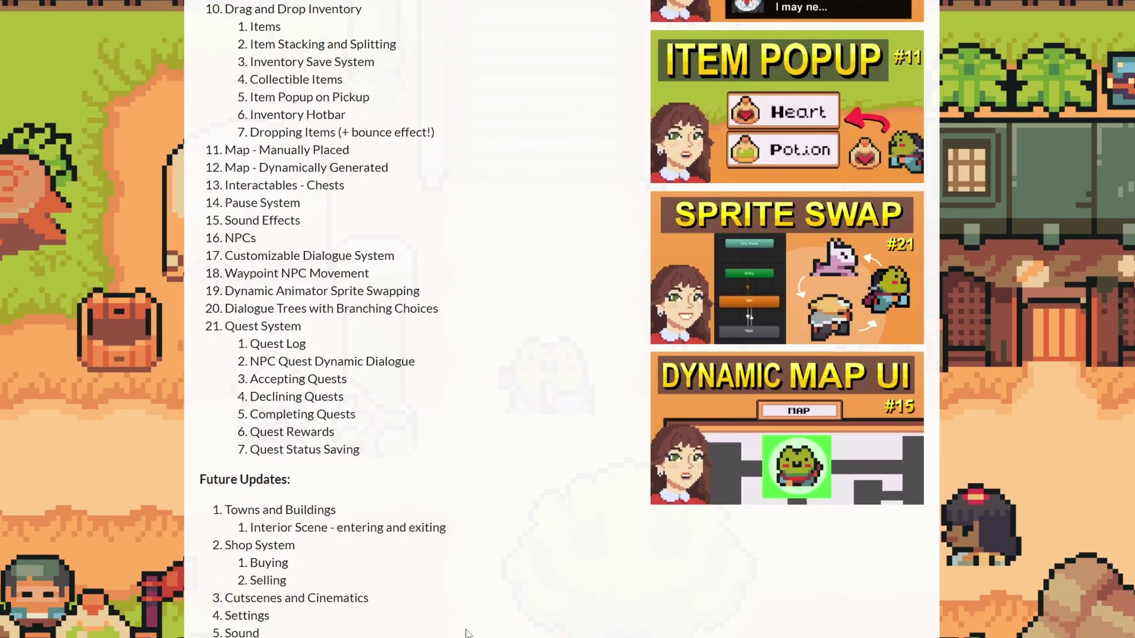
left_click_drag(331, 637, 211, 509)
left_click(510, 512)
scroll(510, 512, "up", 1)
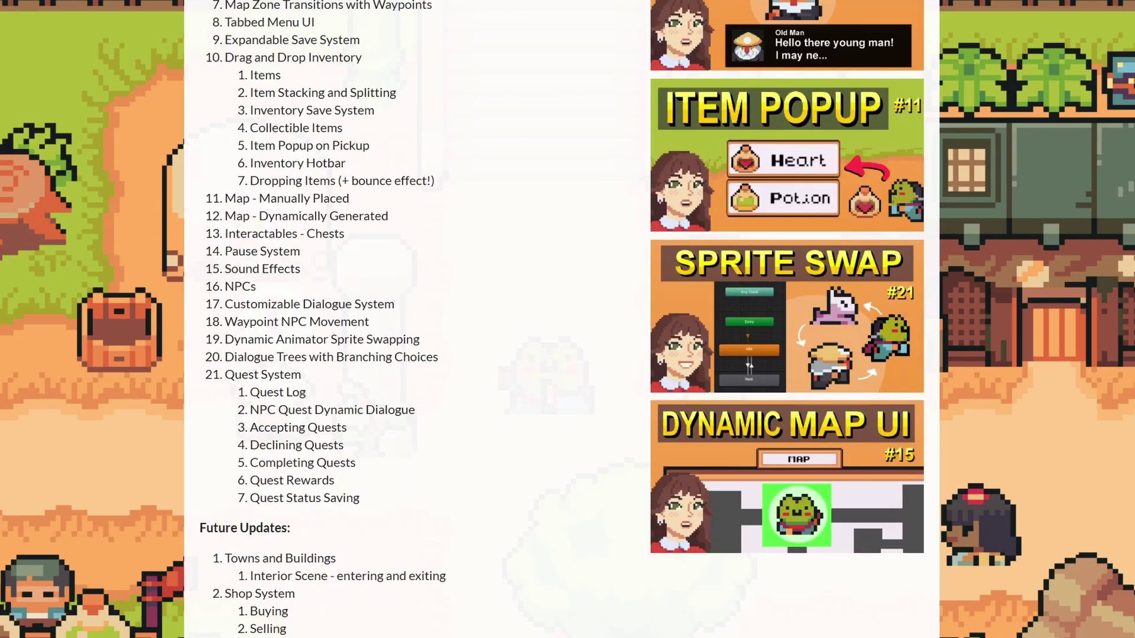